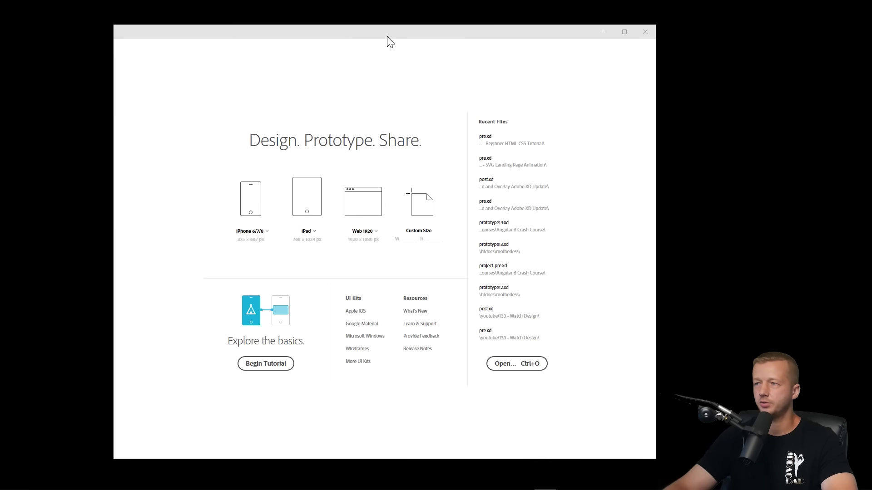
- Create a new document from the Web 1920 (1920 × 1080 px) preset and maximize its window
drag(387, 36, 395, 40)
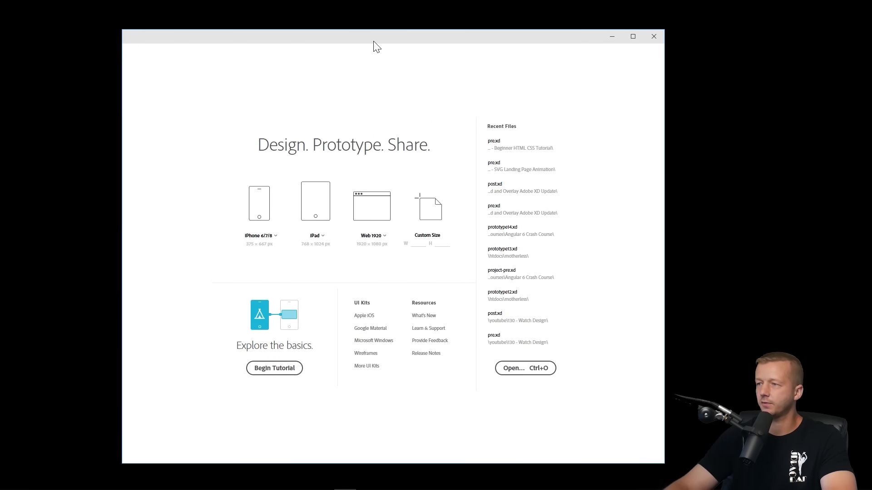
click(367, 213)
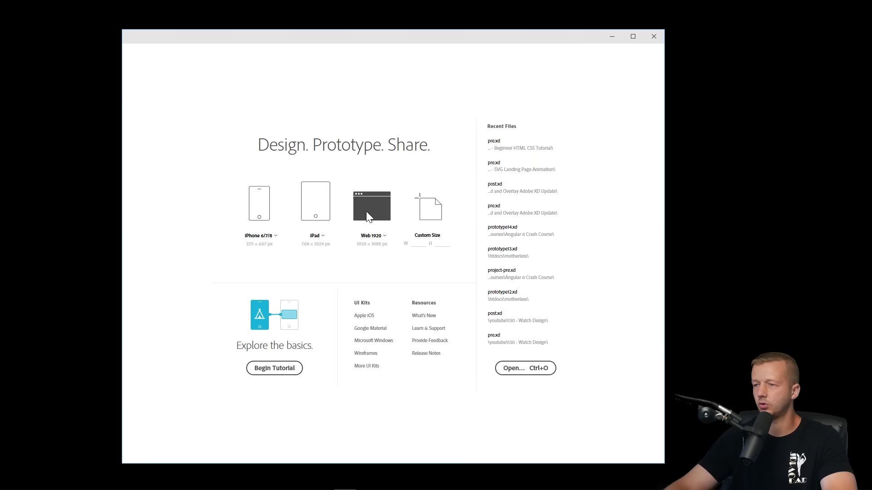
double_click(368, 34)
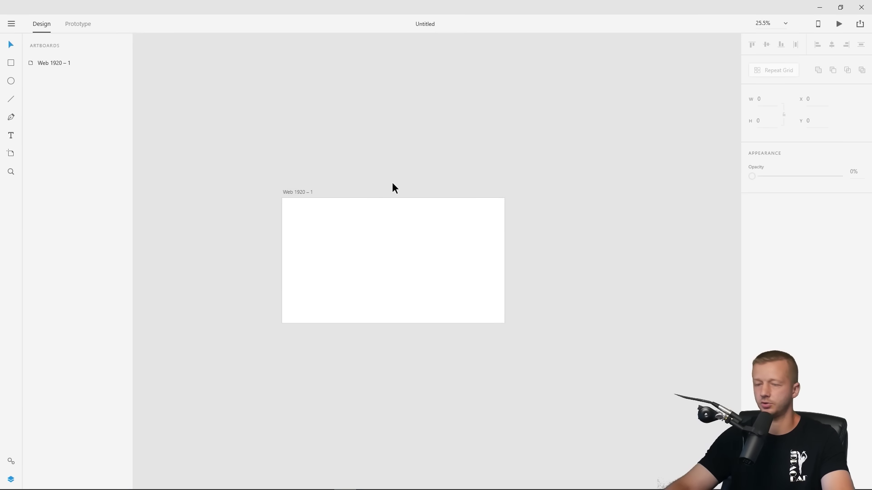
scroll(418, 227, up, 2)
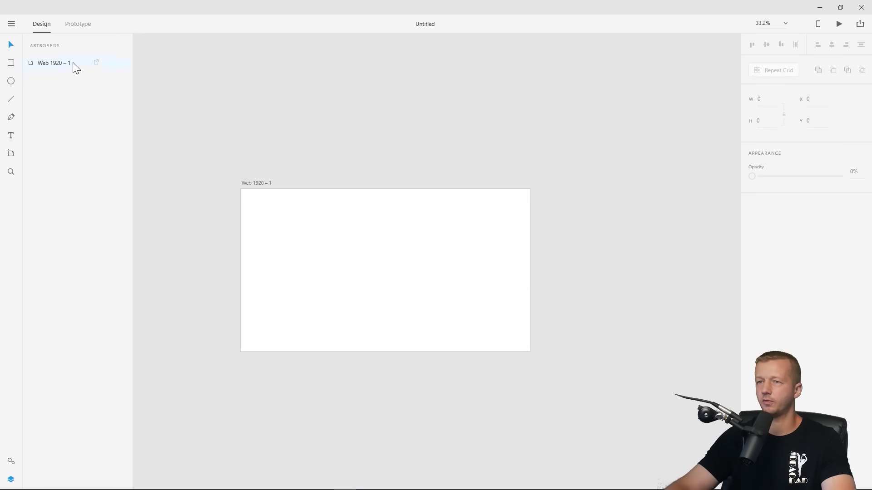
click(11, 480)
click(11, 480)
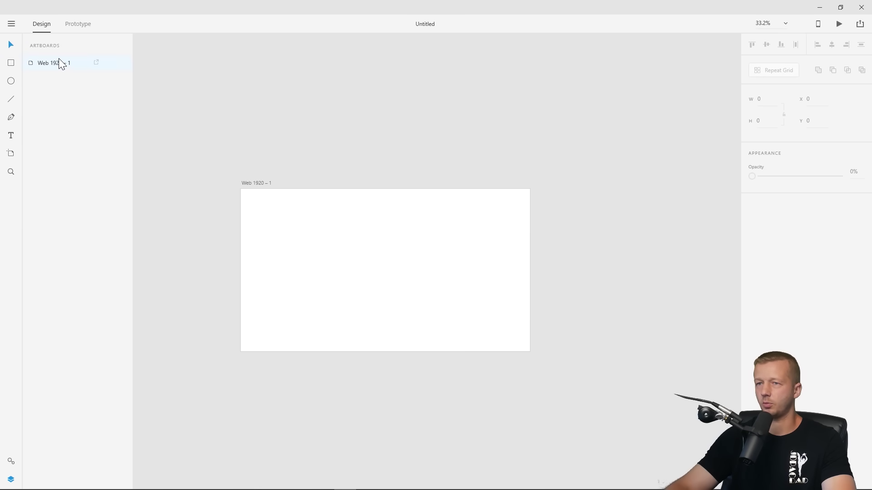
click(403, 207)
scroll(306, 170, up, 1)
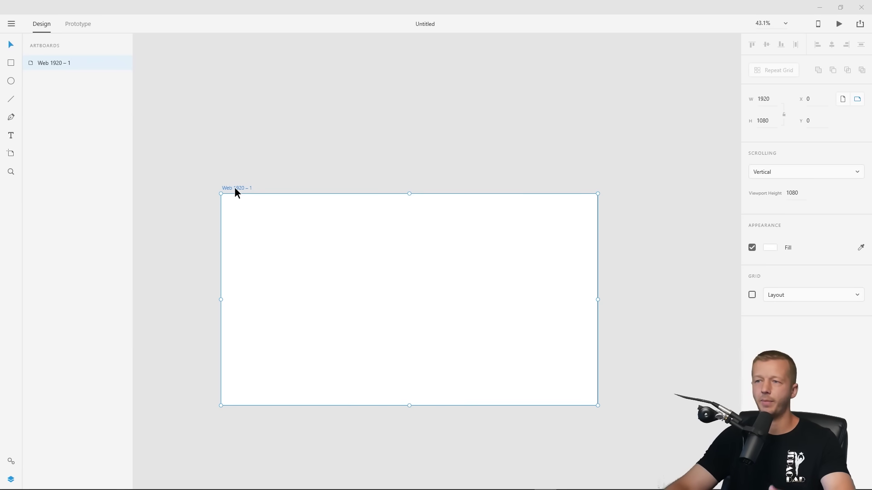
click(275, 142)
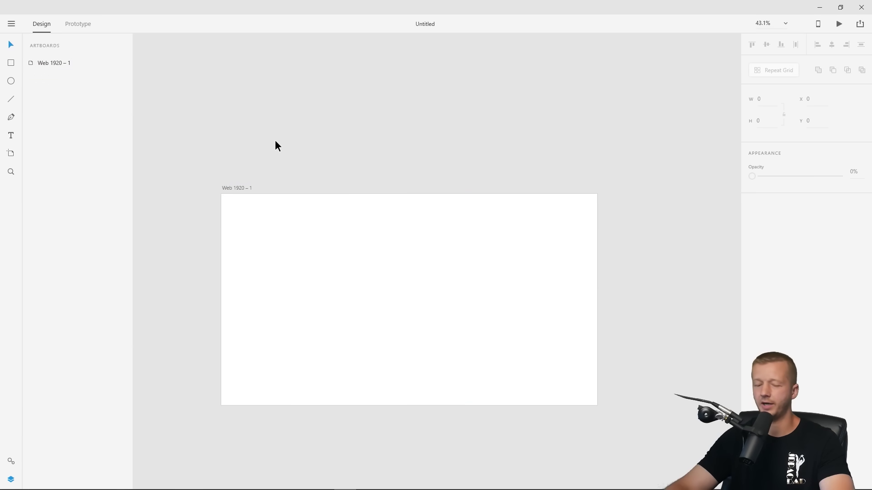
scroll(318, 233, up, 2)
drag(327, 237, 350, 133)
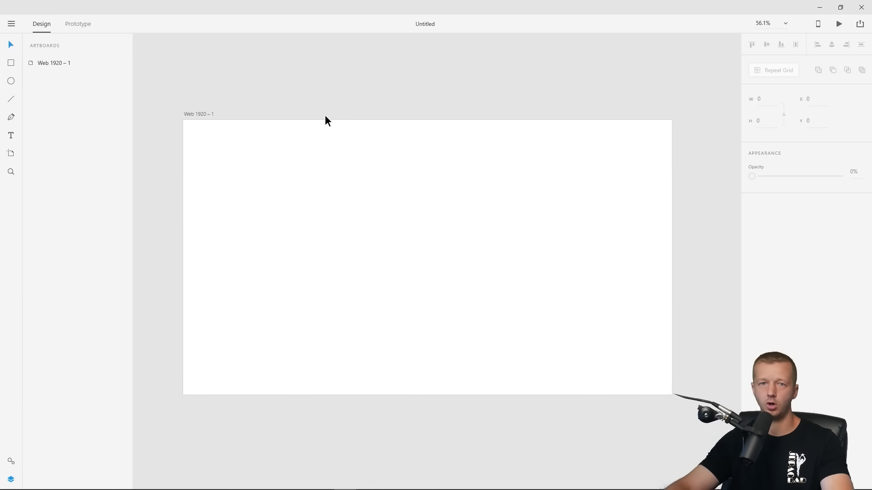
click(208, 119)
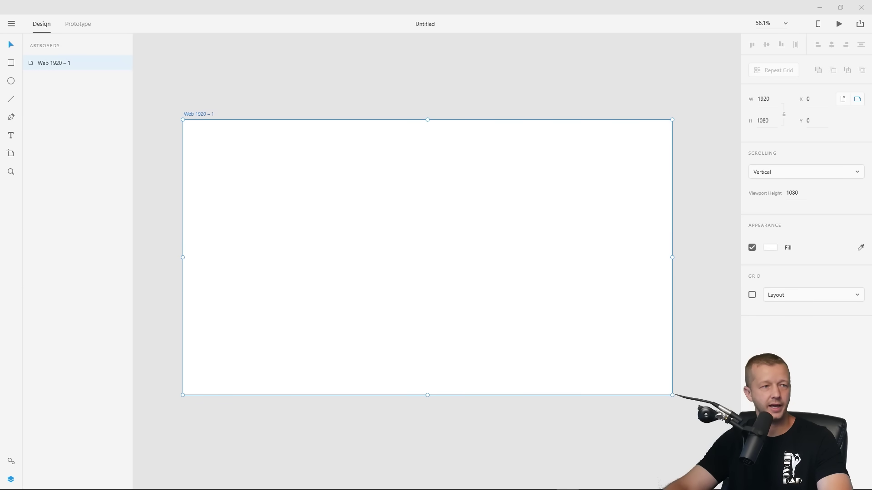
click(331, 60)
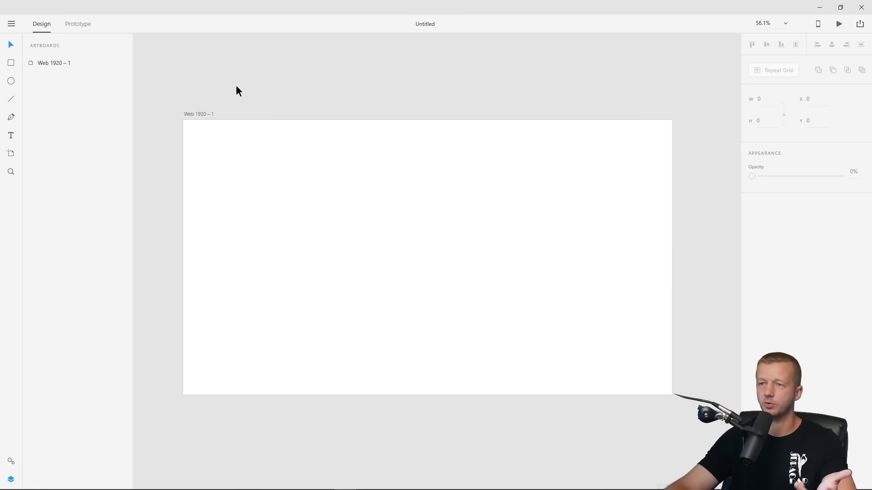
- Fill the artboard with a linear gradient running diagonally from its upper-right corner to its lower-left corner
click(197, 112)
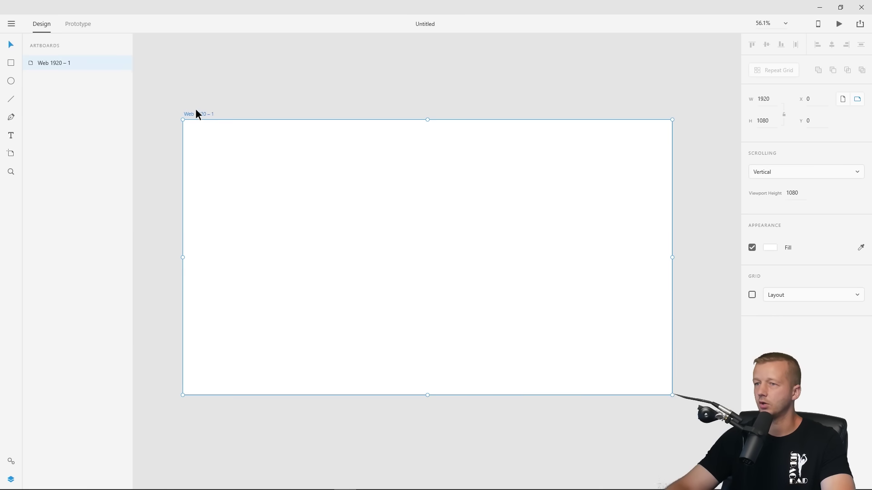
click(767, 248)
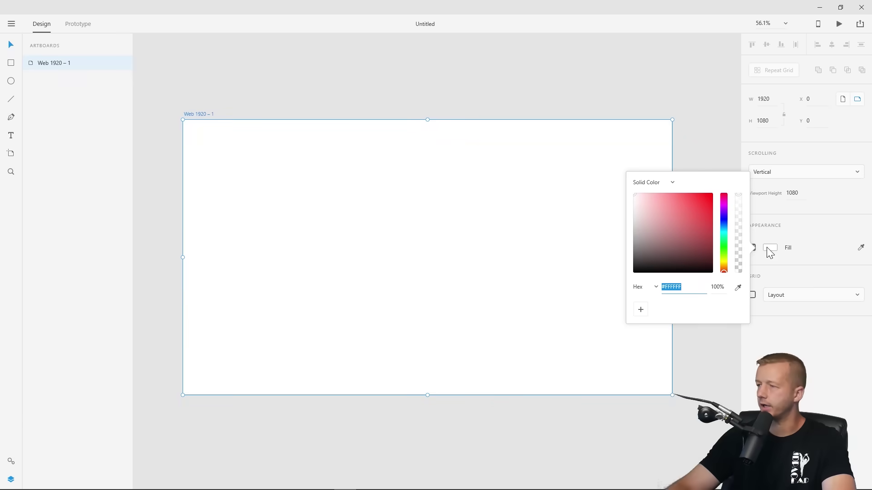
click(669, 182)
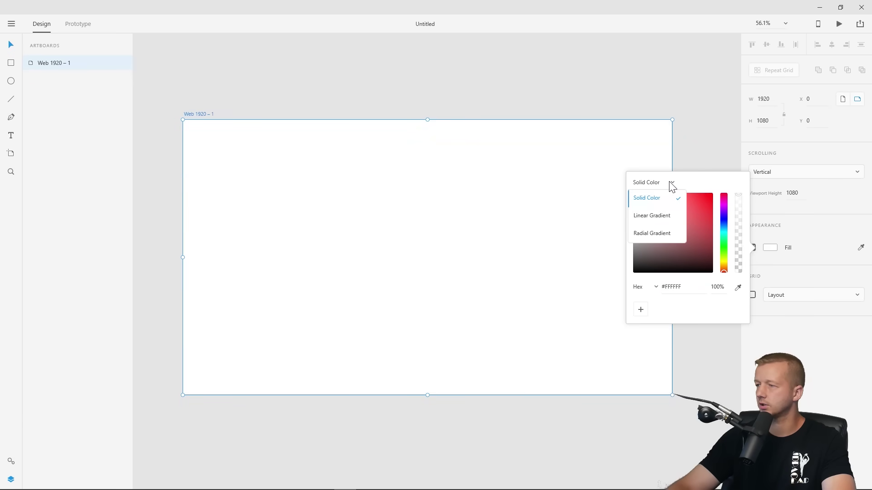
click(657, 217)
drag(428, 121, 663, 125)
drag(427, 394, 187, 393)
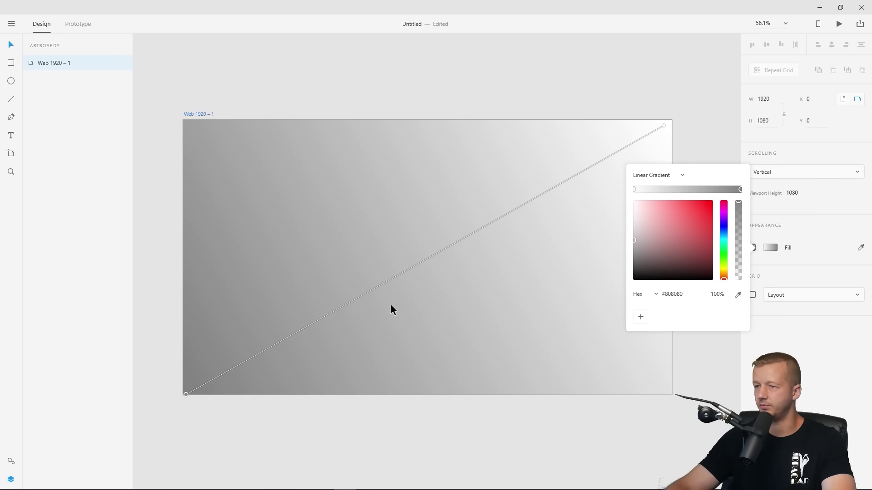
mouse_move(663, 125)
mouse_down()
mouse_move(605, 232)
mouse_move(634, 156)
mouse_move(667, 124)
mouse_up()
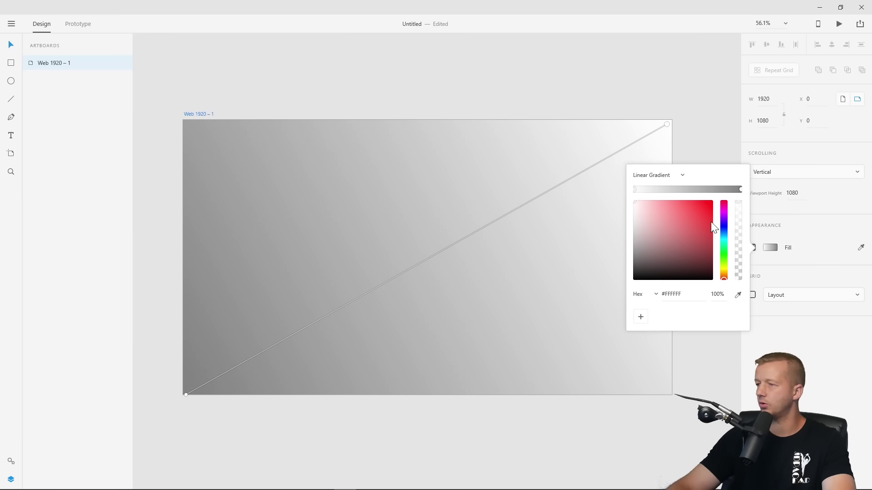
- Colour the gradient's upper-right stop magenta #E600FF and its lower-left stop blue-violet #4A00FB
click(724, 215)
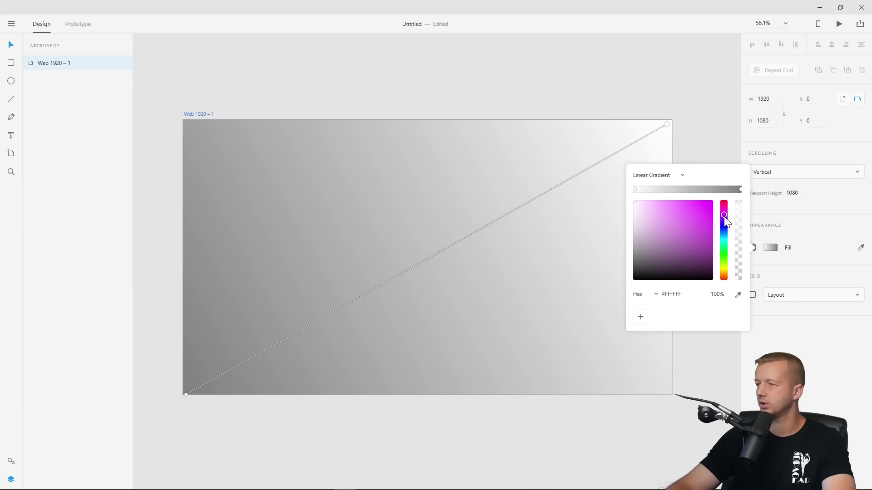
drag(709, 203, 718, 201)
click(740, 190)
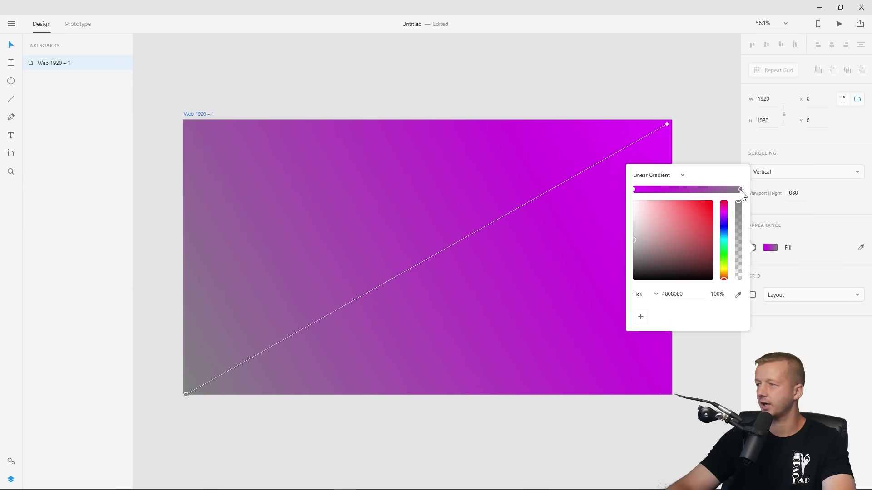
click(722, 223)
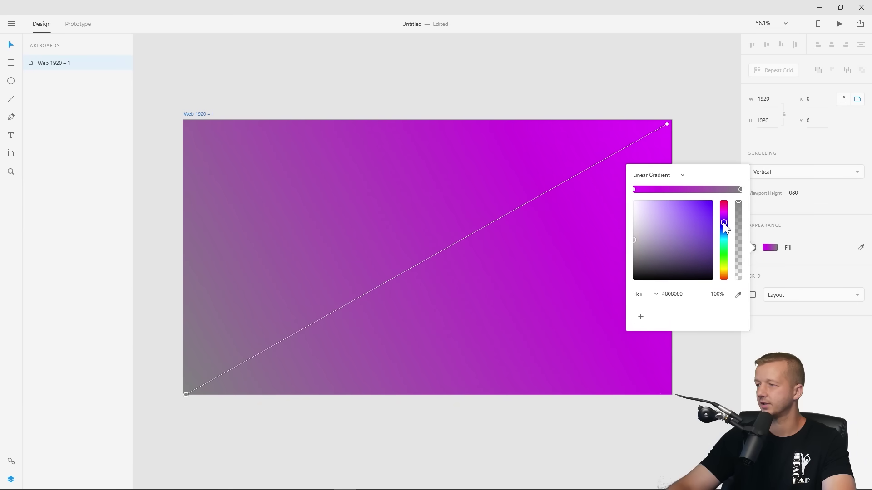
click(711, 202)
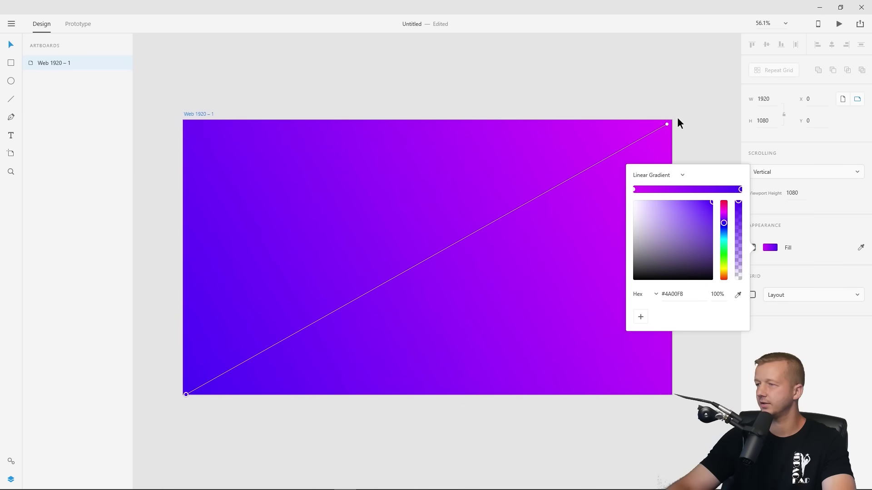
- Extend the gradient's blue-violet end slightly beyond the artboard's lower-left corner and close the fill editing
click(667, 123)
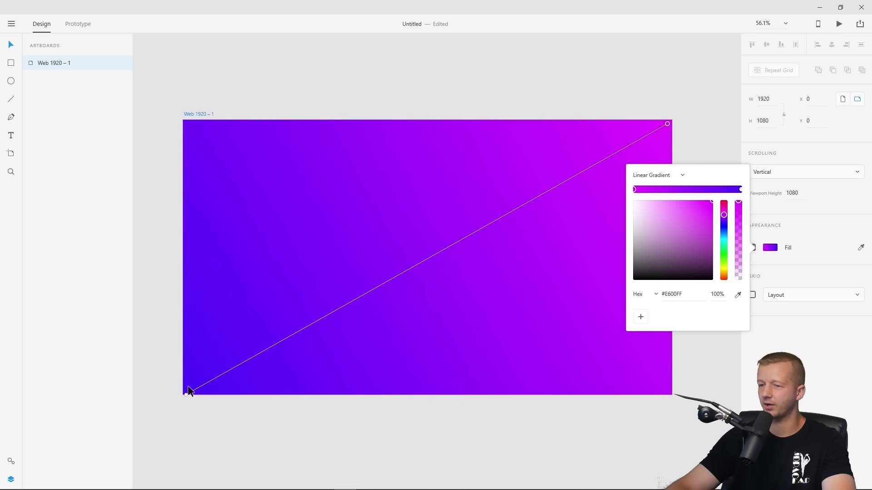
drag(185, 394, 170, 402)
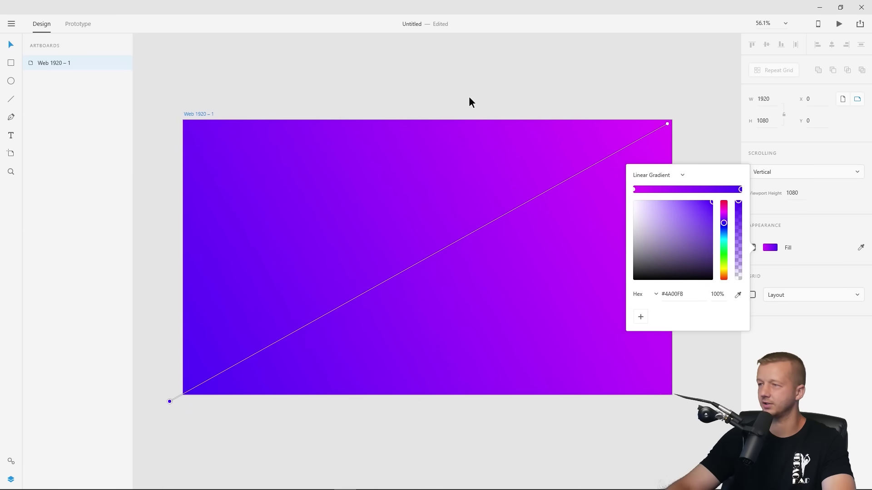
click(481, 91)
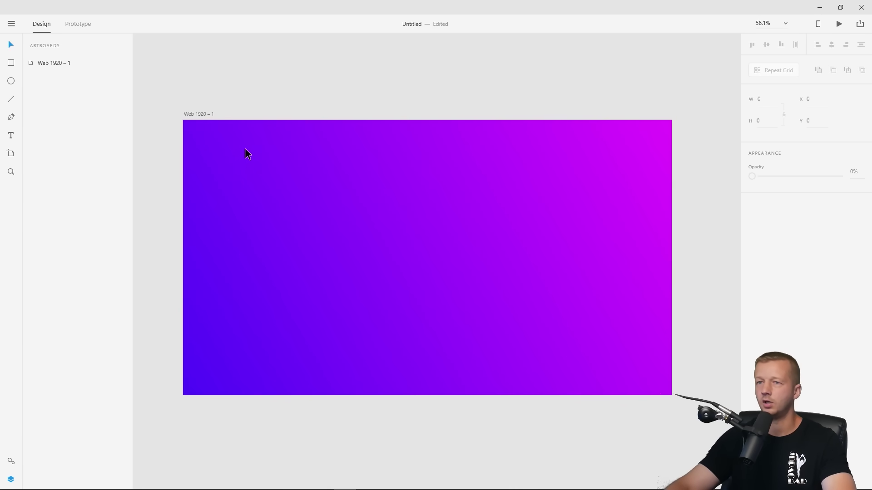
- Draw a rectangle of about 1732 × 872 px on the artboard and centre it at X 94, Y 104
click(12, 64)
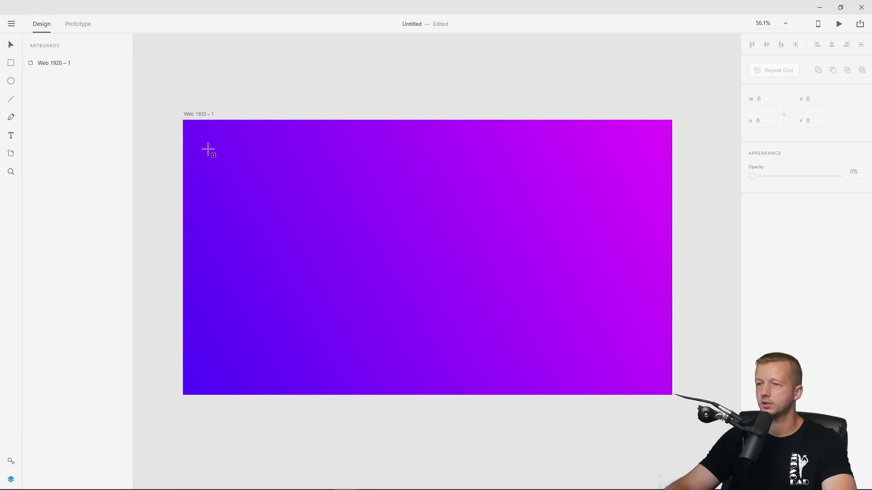
mouse_move(208, 149)
mouse_down()
mouse_move(697, 325)
mouse_move(650, 372)
mouse_up()
click(10, 45)
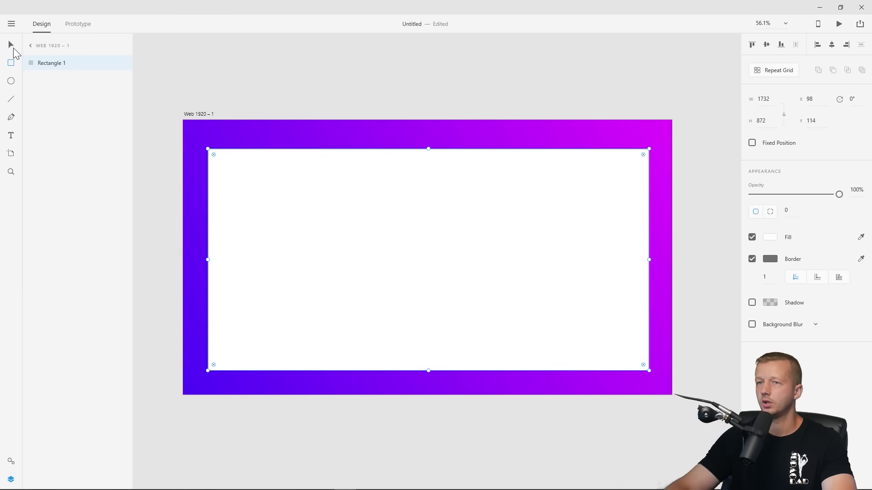
drag(386, 195, 386, 194)
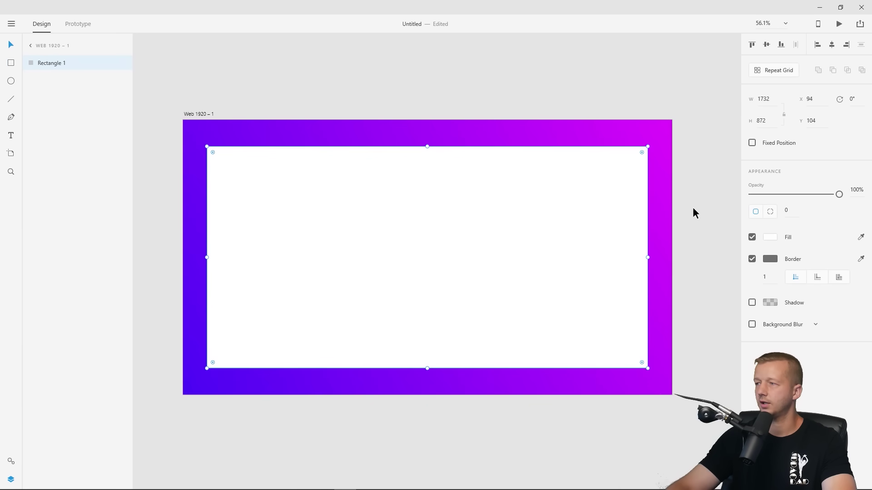
- Remove the rectangle's border
click(770, 237)
click(774, 238)
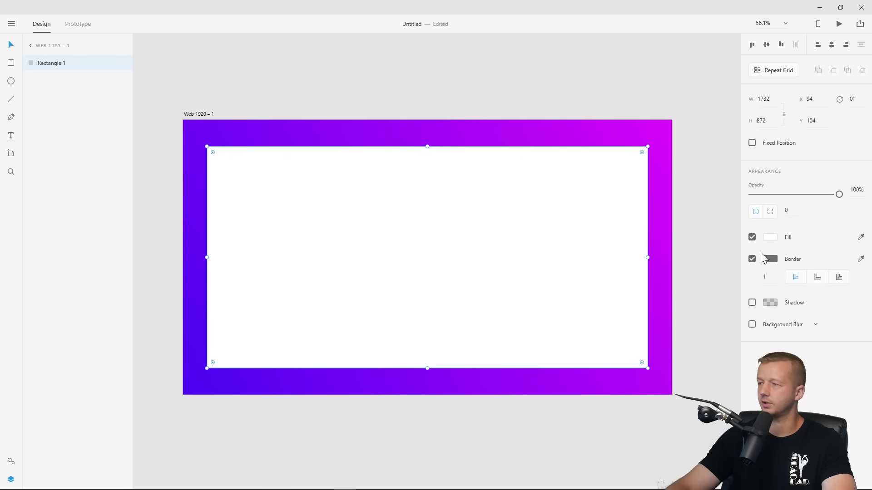
click(754, 259)
- Try a bright red solid fill on the rectangle and undo it
click(771, 237)
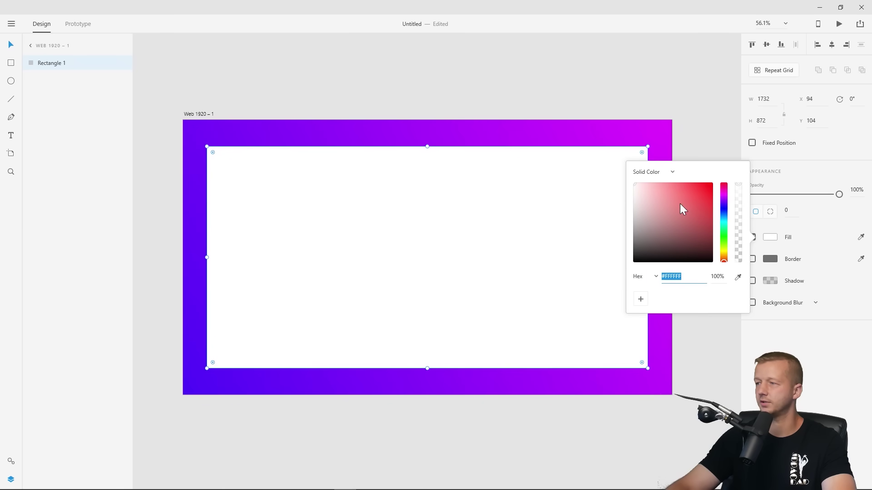
drag(680, 203, 727, 157)
click(490, 64)
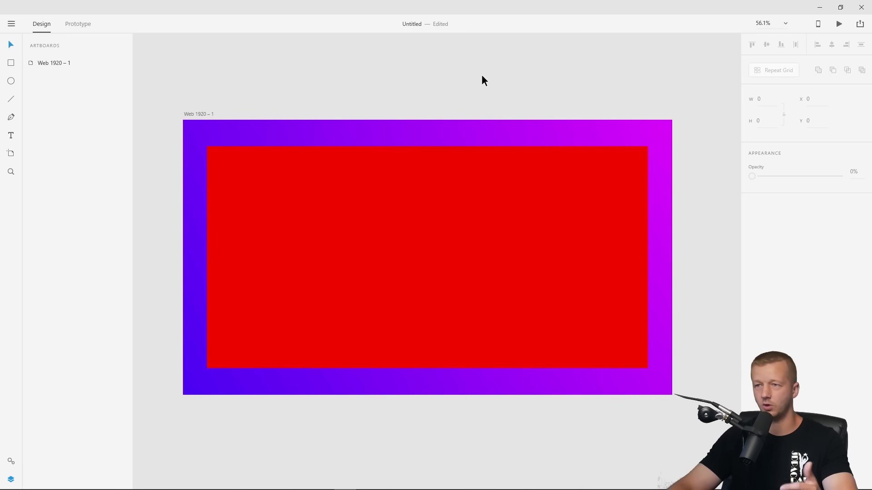
click(372, 200)
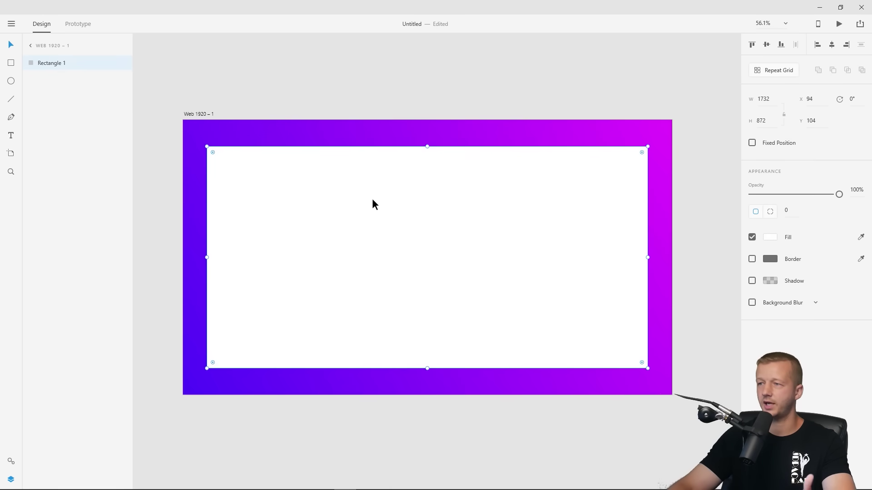
click(208, 136)
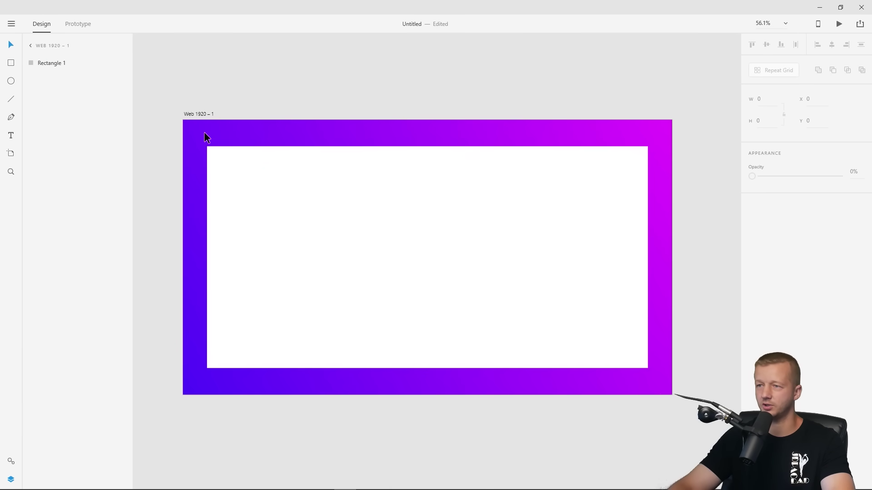
- Try a black #000000 solid fill on the rectangle
click(245, 158)
click(769, 238)
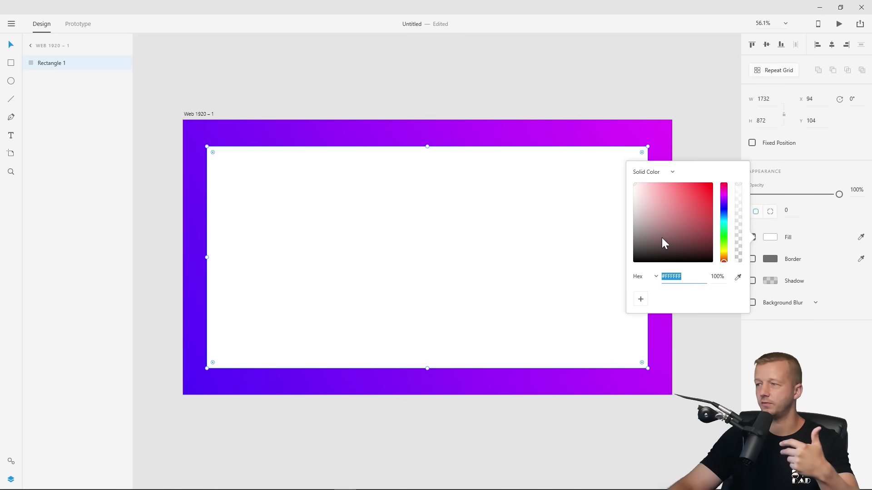
drag(662, 243, 343, 333)
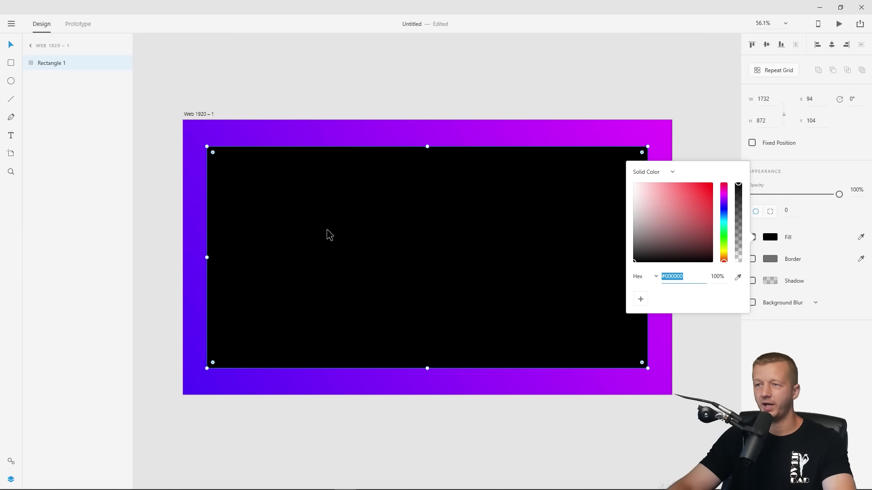
key(Escape)
click(359, 53)
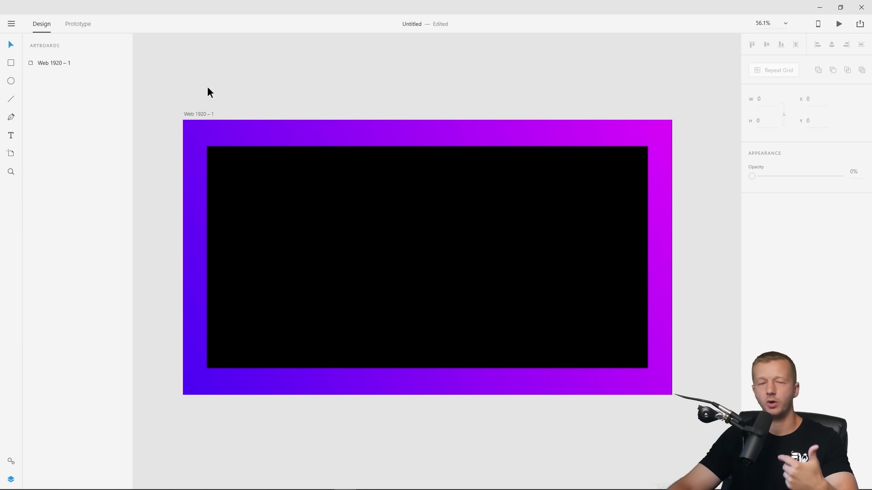
- Set the rectangle's fill to white, #FFFFFF
click(366, 182)
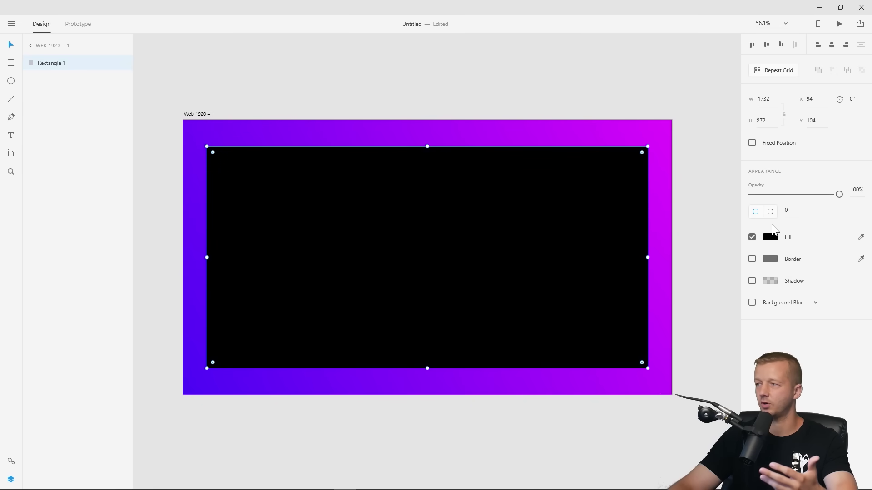
click(771, 238)
text(ffffff)
key(Return)
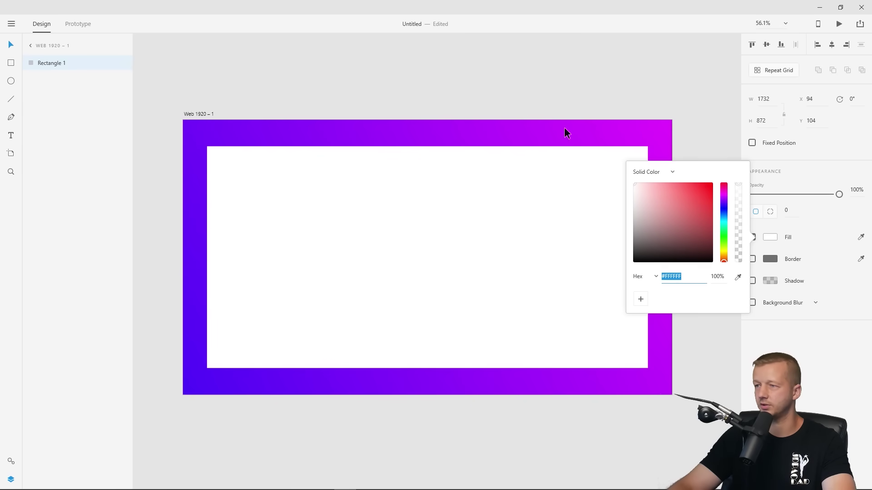
- Duplicate the white rectangle and shorten the copy to a strip about 87 px high along its upper edge
click(400, 64)
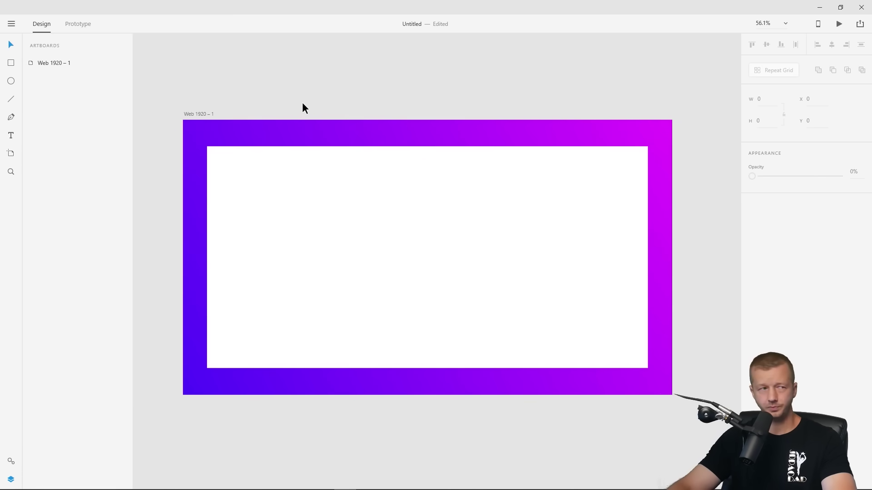
click(398, 193)
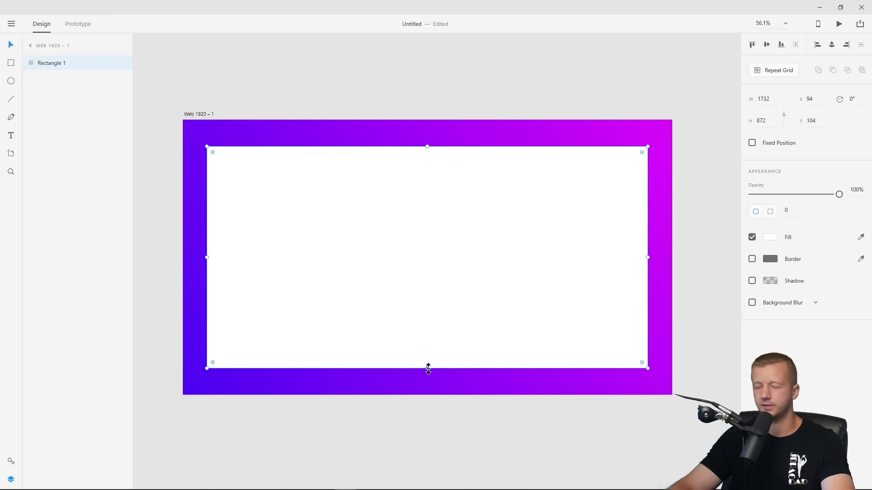
key(ctrl+d)
drag(428, 368, 407, 168)
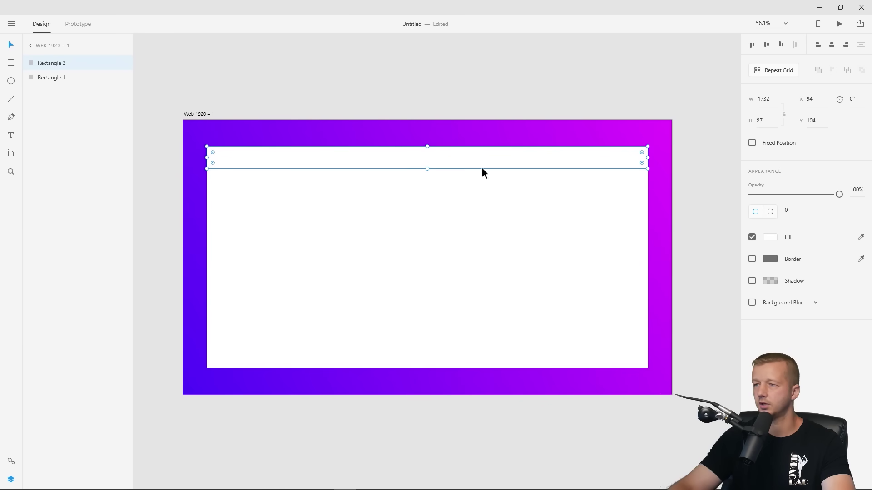
- Set the strip's fill to light grey, #DEDEDE
click(770, 236)
drag(655, 196, 626, 196)
key(Escape)
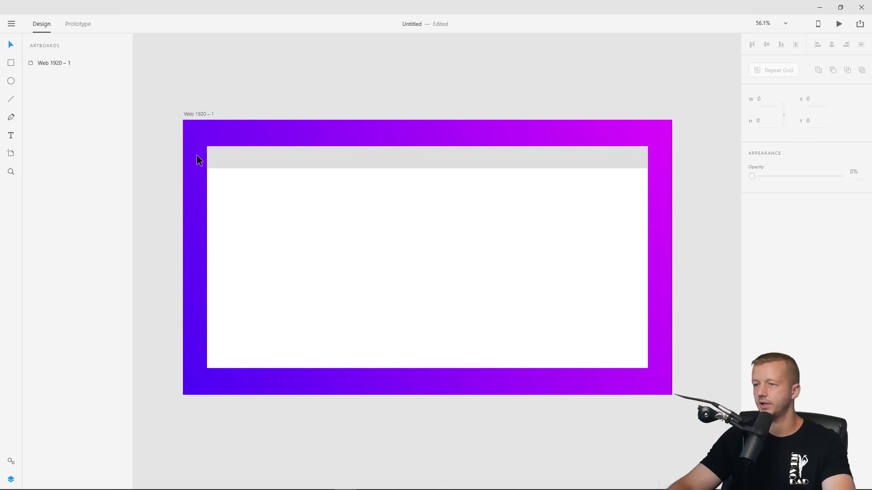
- Reshape the grey strip into a full-height sidebar about 320 × 872 px along the white rectangle's left edge
click(532, 161)
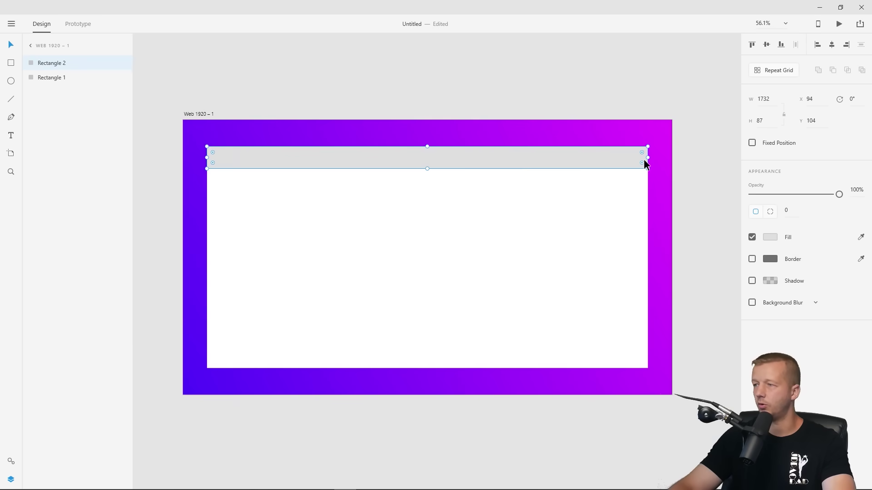
drag(644, 158, 248, 369)
click(280, 74)
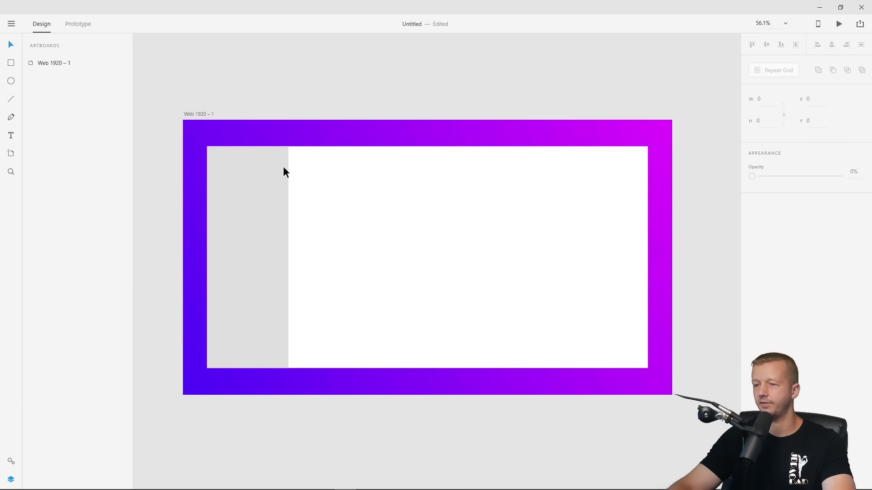
click(257, 239)
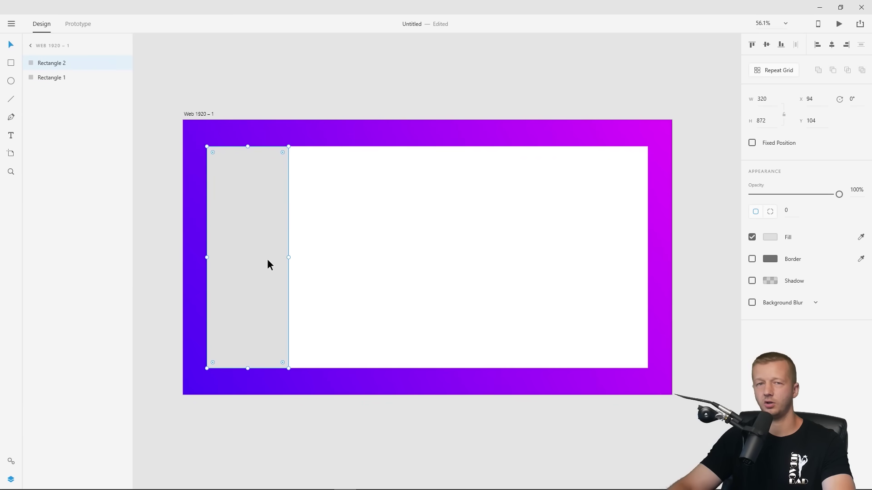
click(293, 68)
click(265, 184)
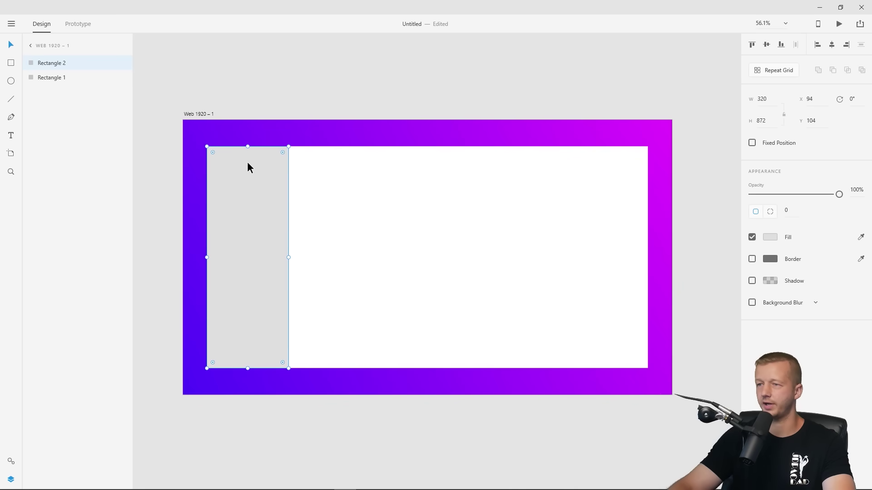
click(291, 75)
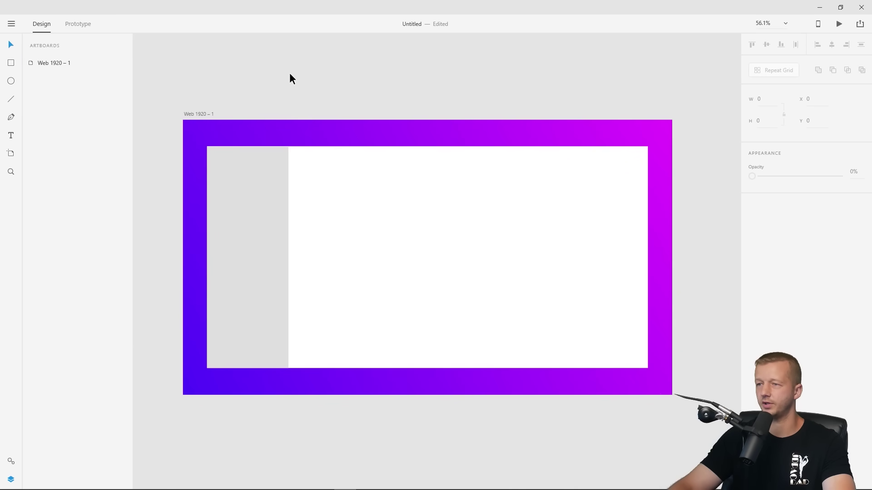
click(258, 200)
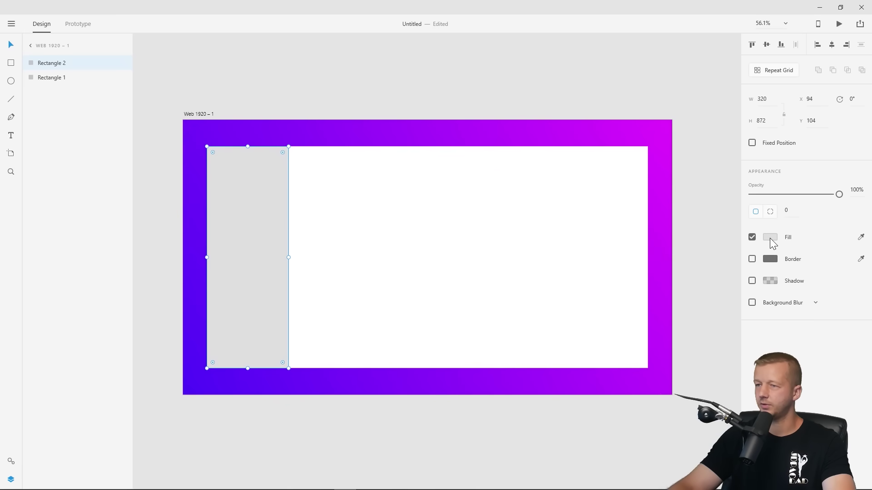
click(444, 97)
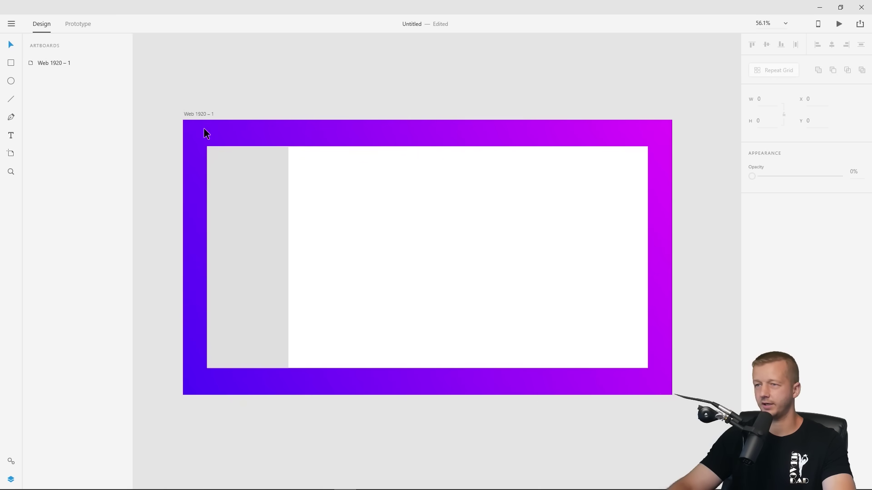
- Try a bright red #FF0000 solid fill on the sidebar rectangle and undo it
click(251, 147)
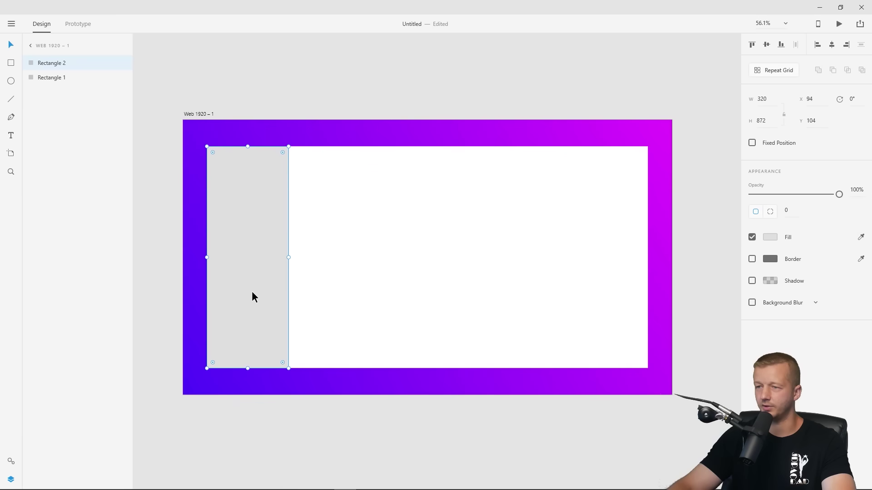
click(771, 238)
drag(712, 197, 728, 156)
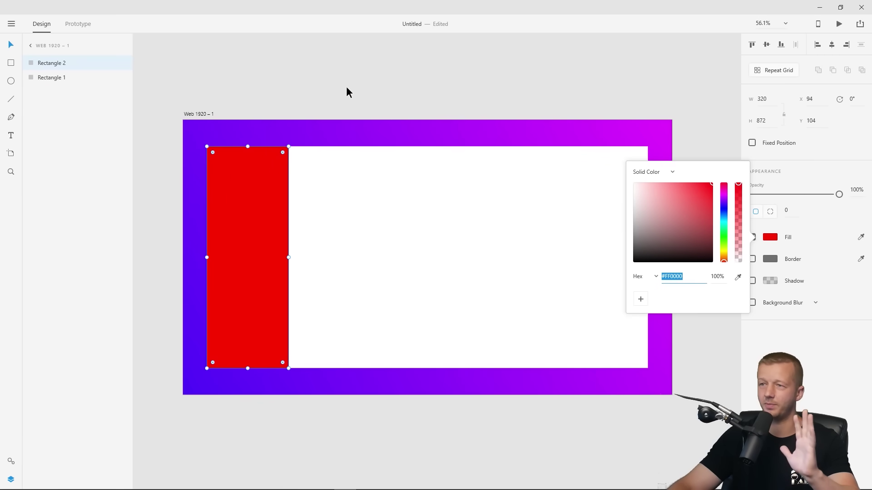
click(489, 99)
key(ctrl+z)
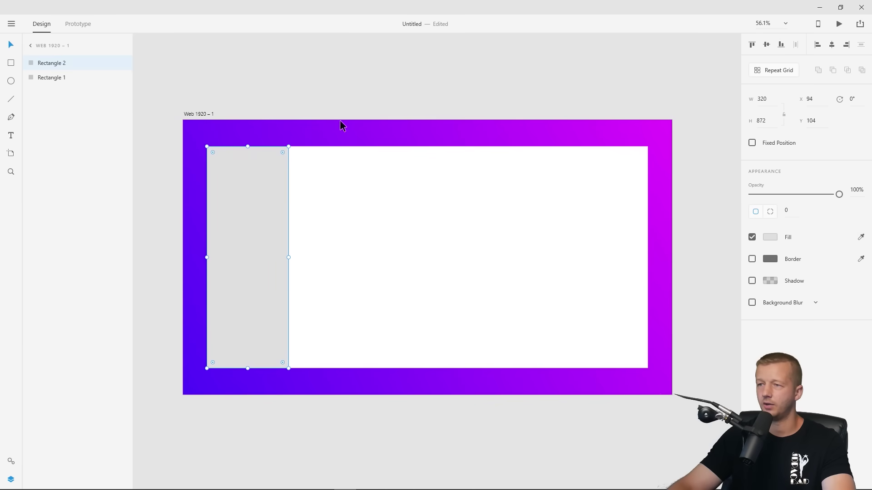
click(328, 98)
click(285, 233)
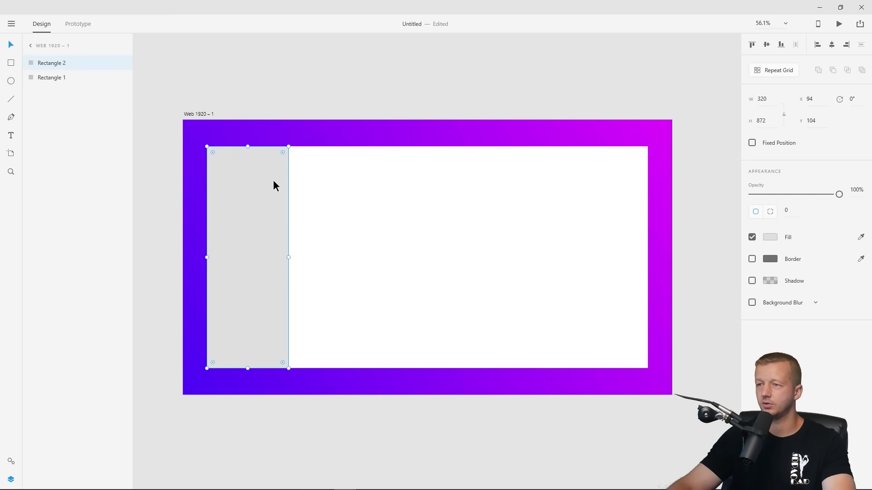
click(310, 100)
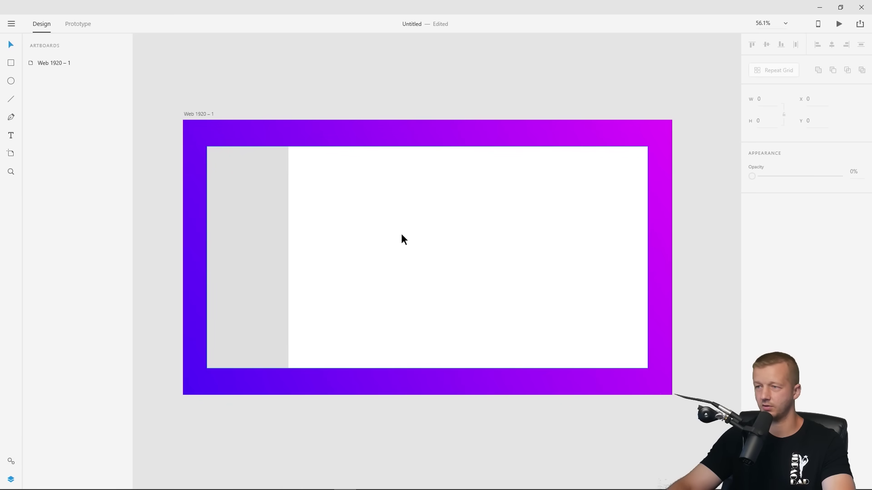
- Set the sidebar rectangle's fill to a pale blue, #DCE1F6
click(255, 198)
click(771, 237)
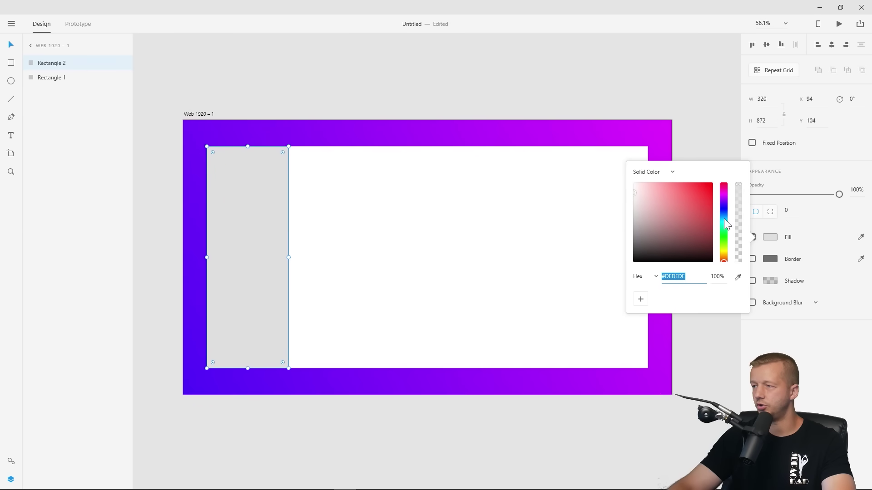
drag(724, 218, 723, 212)
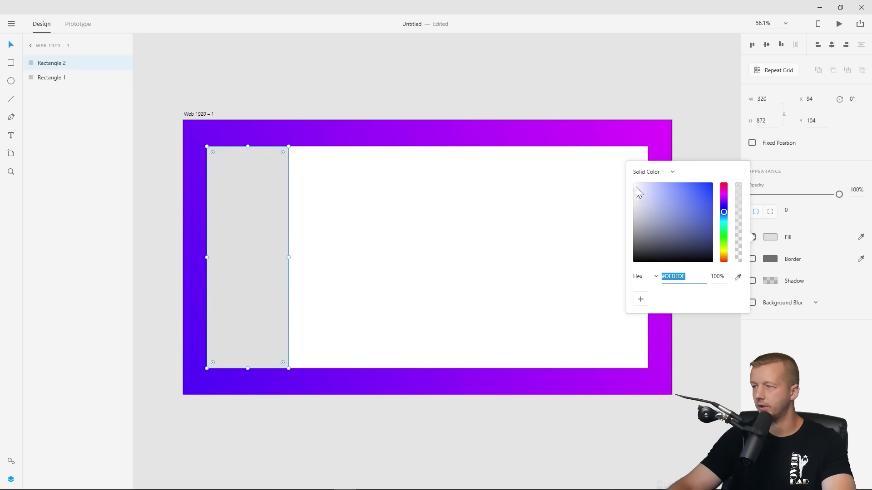
drag(636, 186, 641, 185)
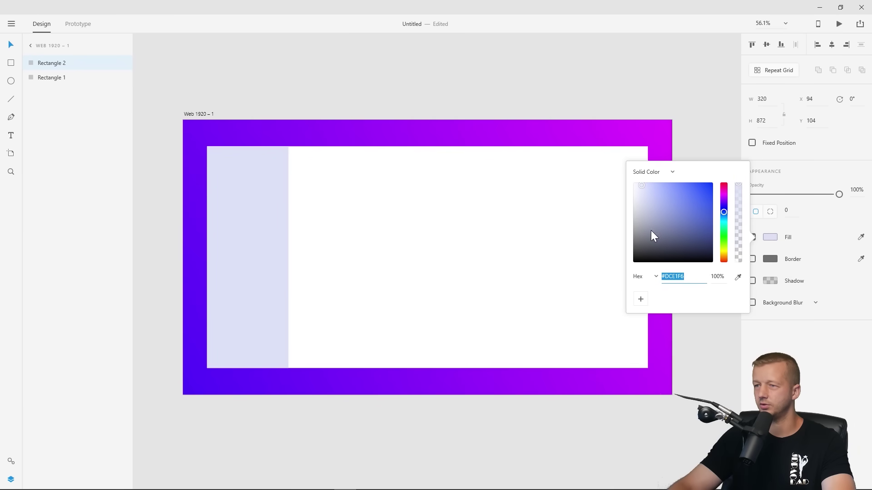
click(375, 79)
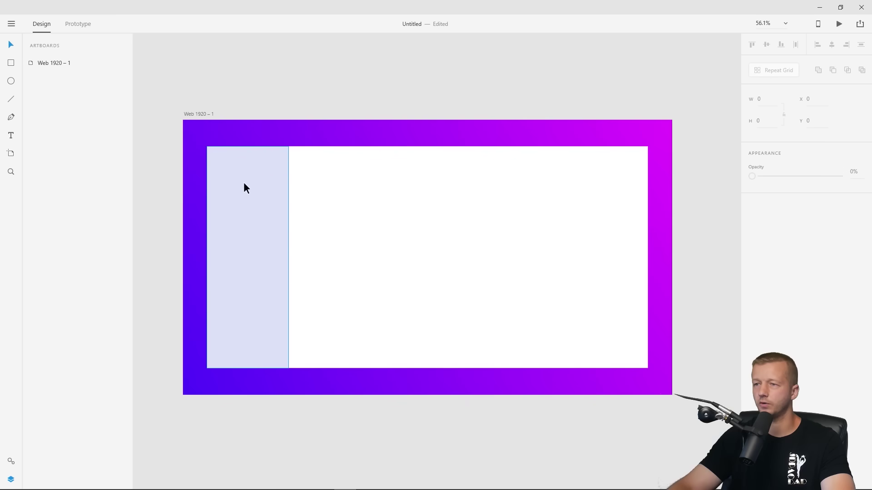
- Draw a circle about 70 × 70 px, centred horizontally near the sidebar's upper edge
click(11, 81)
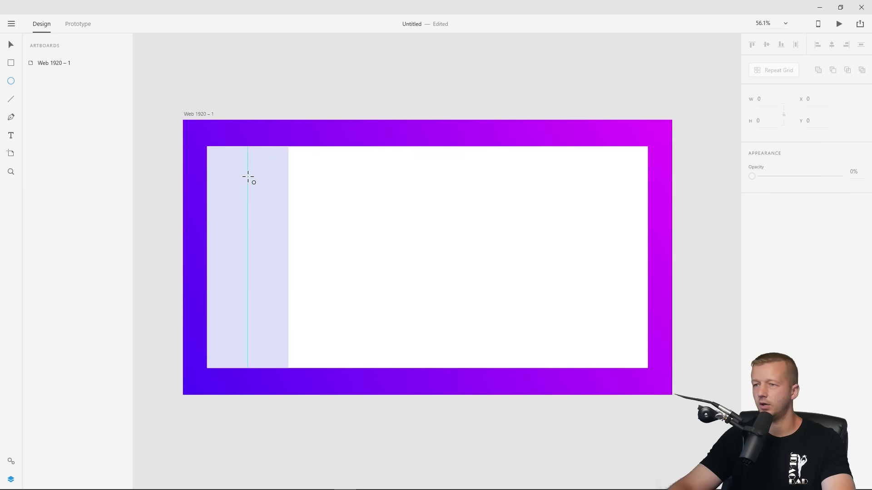
drag(248, 175, 257, 184)
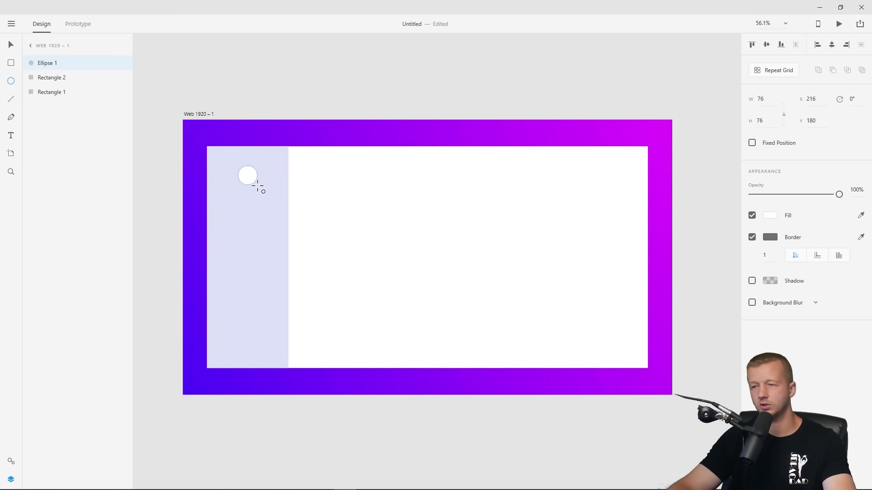
drag(259, 187, 256, 187)
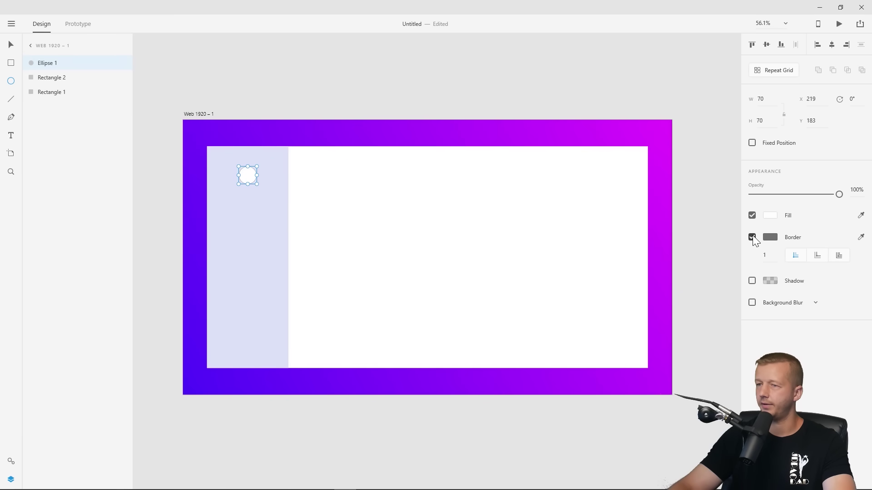
- Remove the border from the white circle in the sidebar
click(10, 45)
click(233, 93)
click(252, 177)
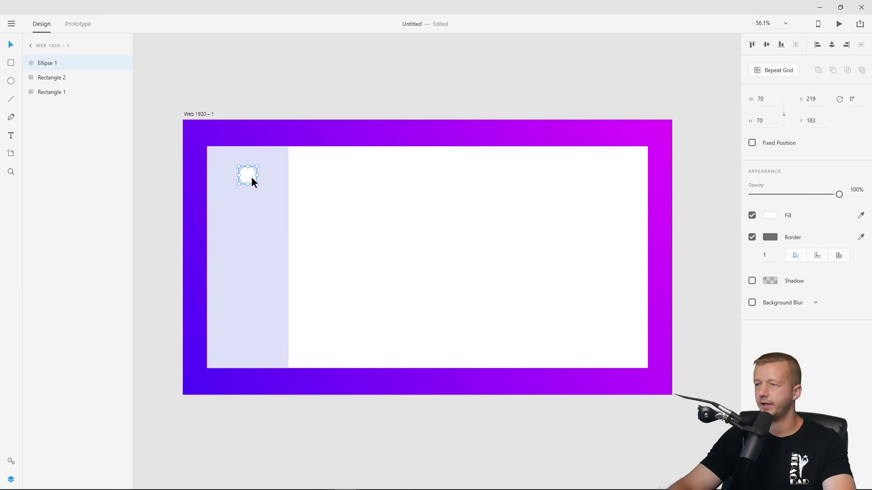
click(752, 237)
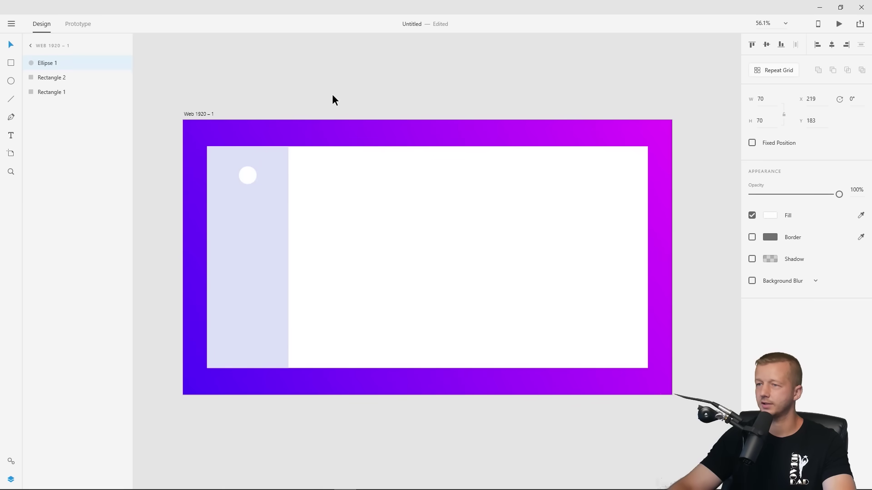
click(332, 94)
click(248, 175)
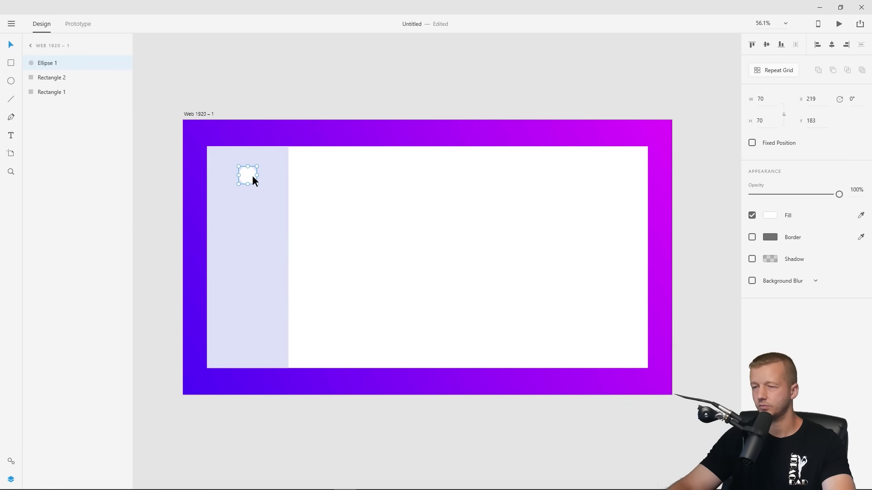
click(266, 107)
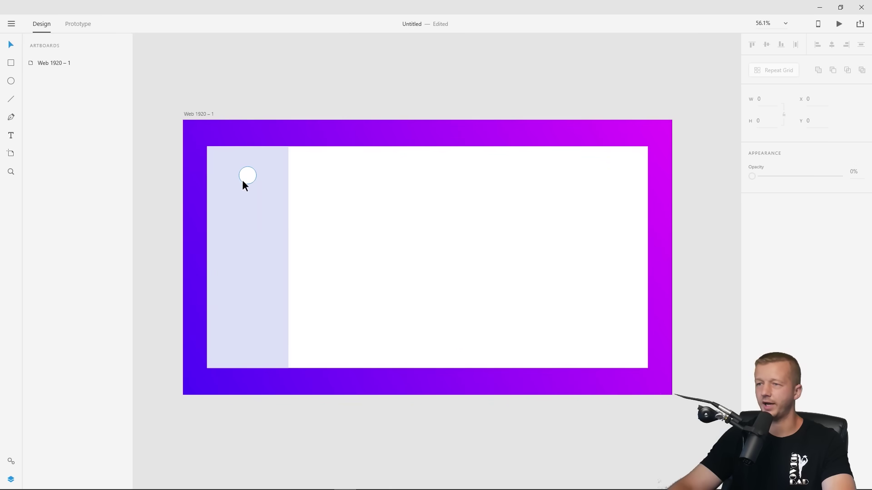
click(248, 178)
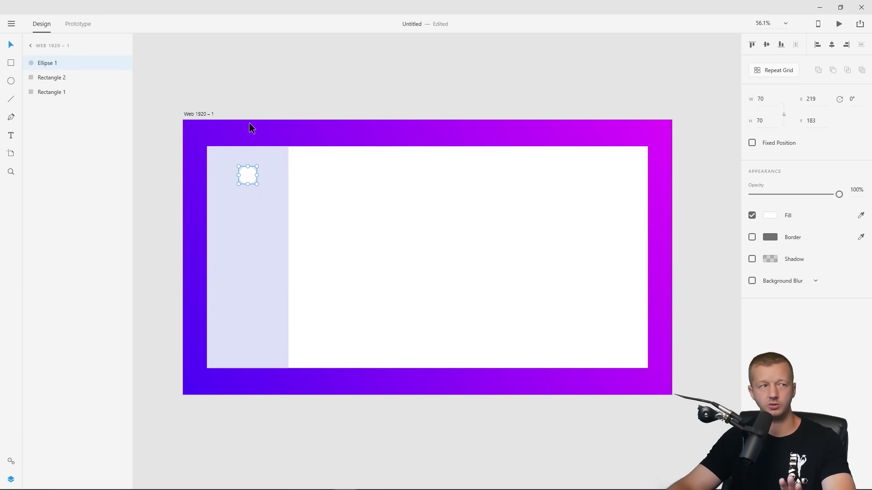
click(271, 117)
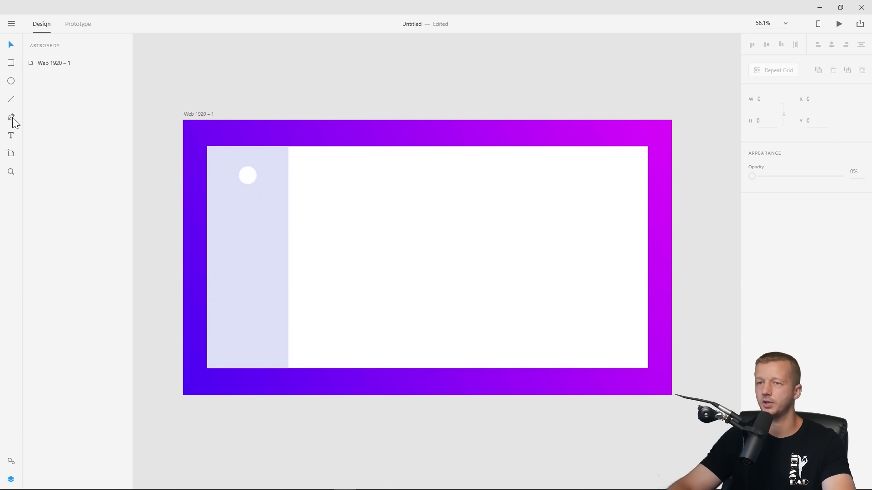
- Add a centre-aligned text box about 320 × 62 px across the sidebar below the circle and enter the placeholder full name
click(11, 135)
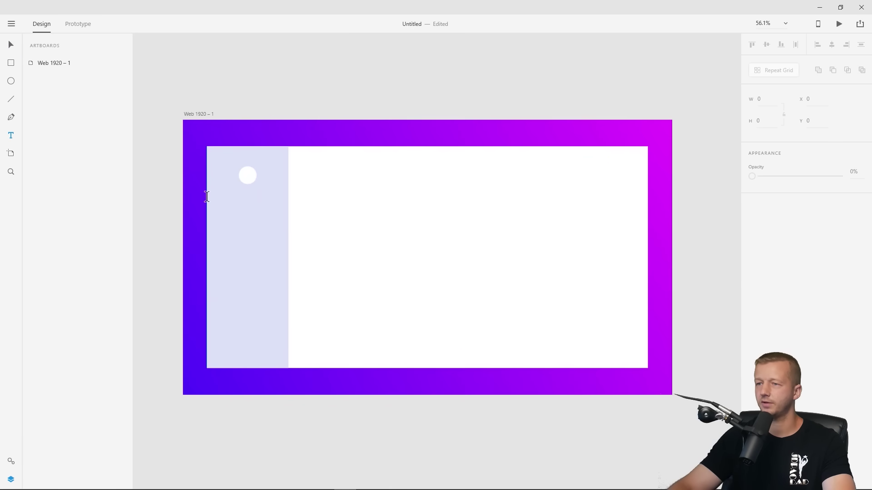
drag(207, 198, 288, 213)
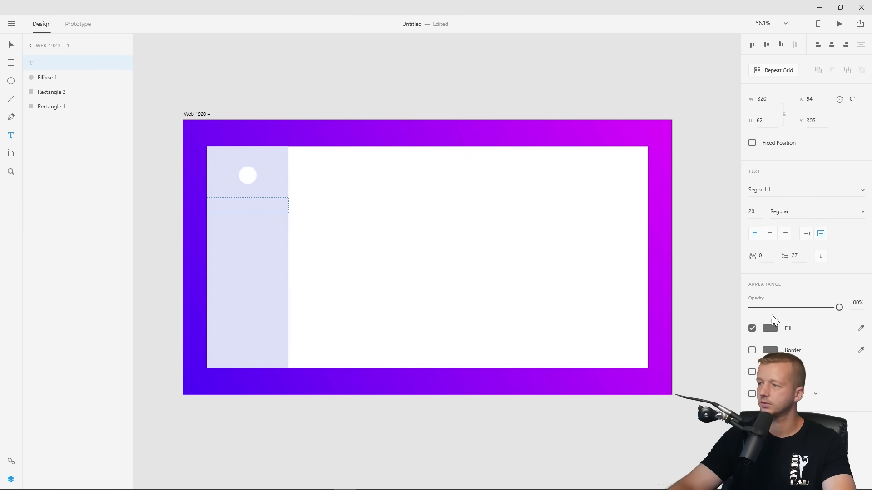
click(770, 233)
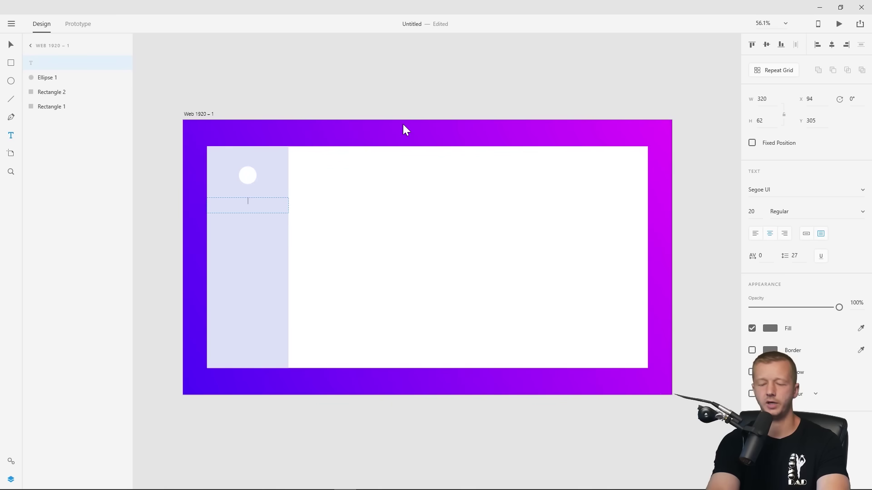
text(Johnny)
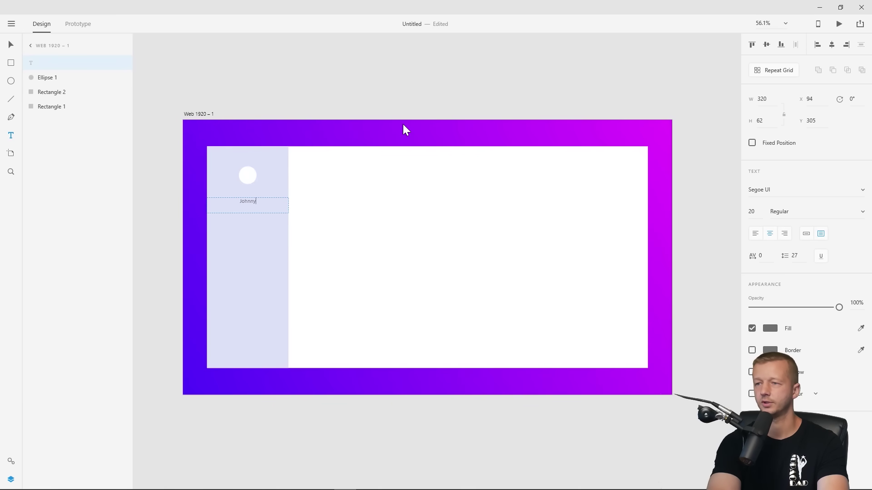
text( Doe)
key(Escape)
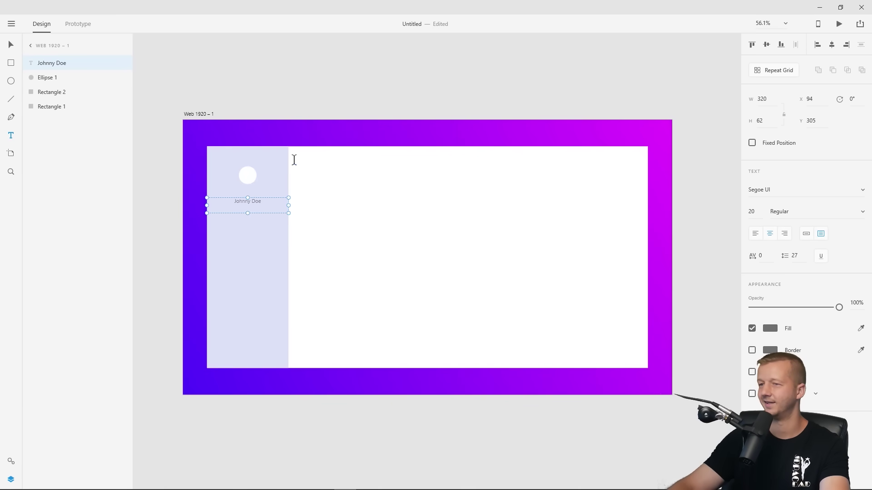
- Set the fill of the name text to black, #000000
click(770, 328)
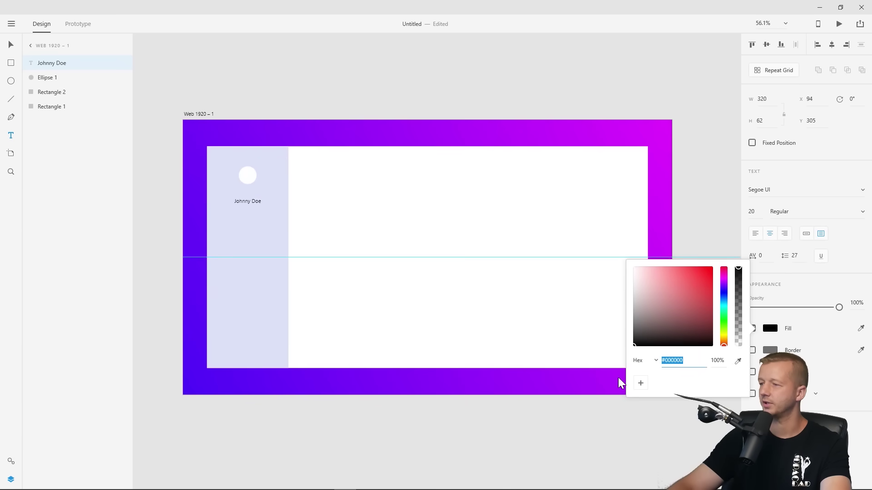
- Set the font of the name text below the circle to Montserrat Bold
click(788, 191)
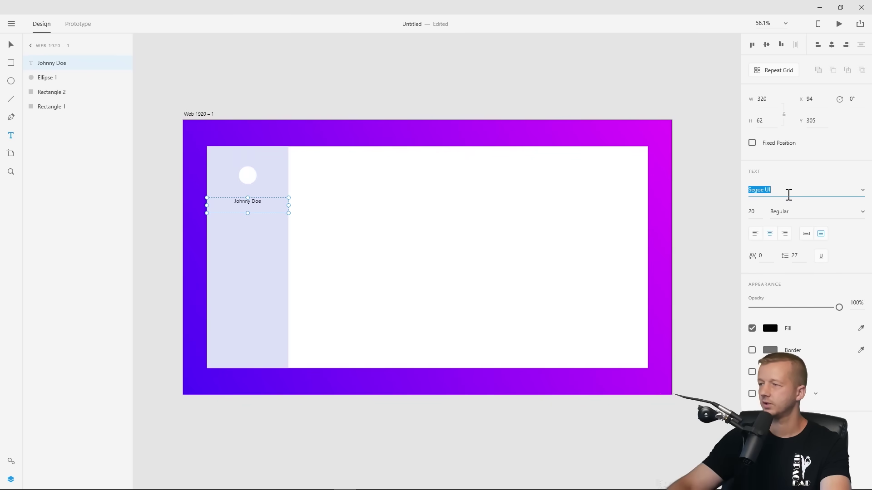
text(Montserrat)
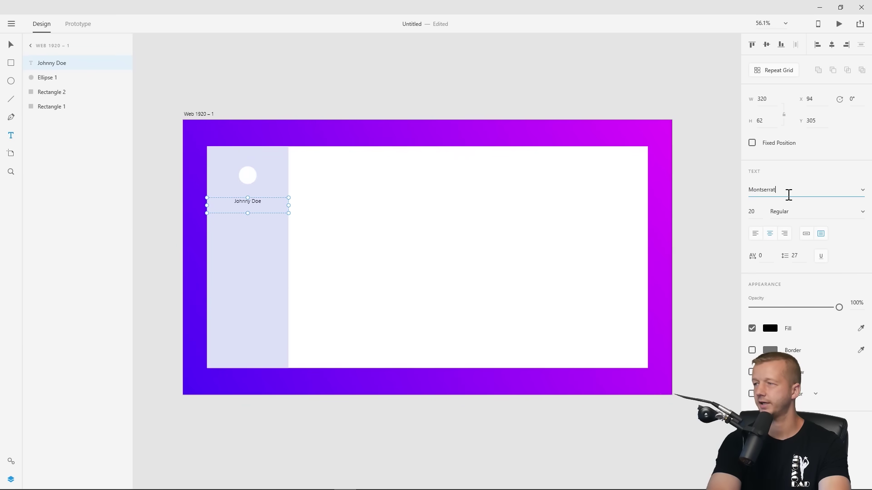
key(Return)
click(861, 212)
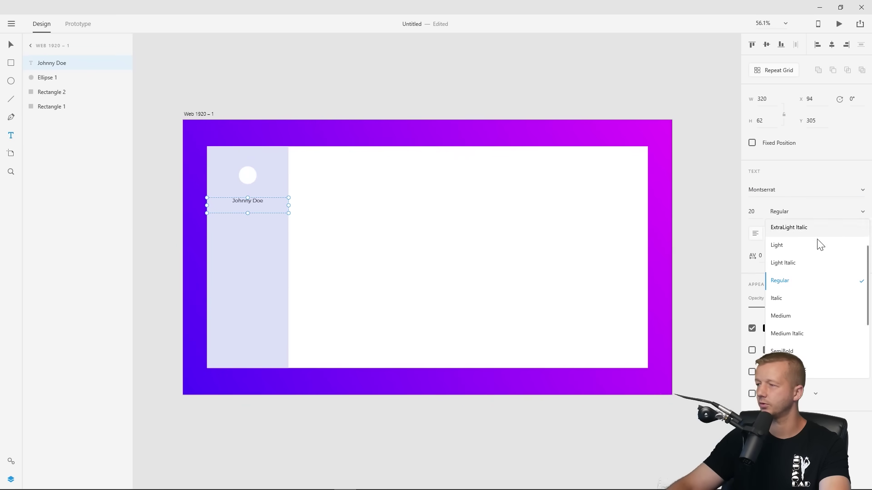
scroll(813, 326, down, 1)
click(799, 362)
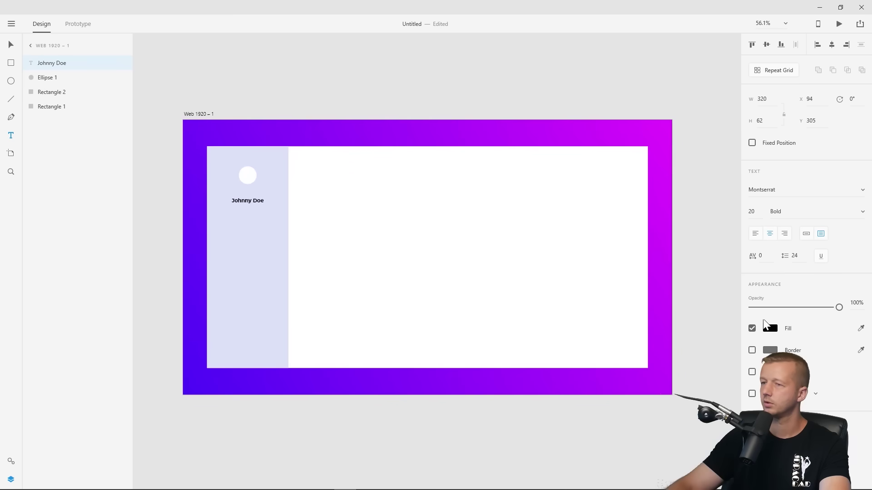
- Hide the layers list and set the name text's font size to 23
click(11, 46)
click(11, 479)
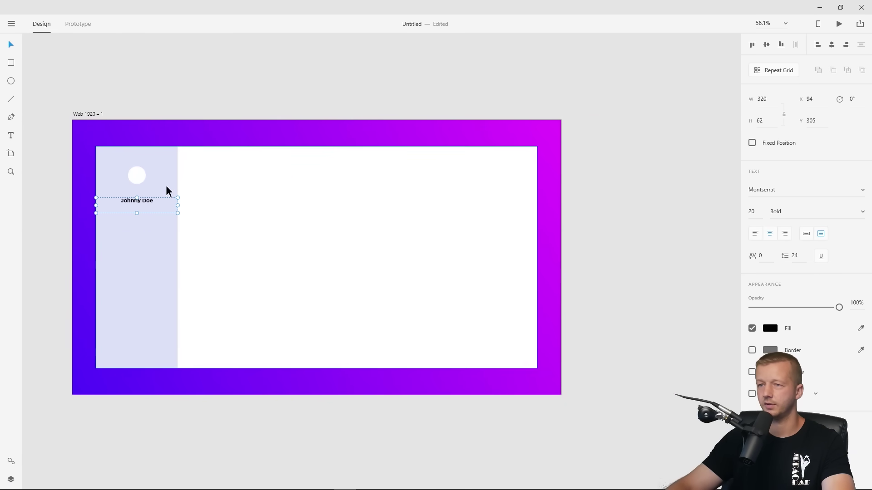
scroll(166, 191, up, 5)
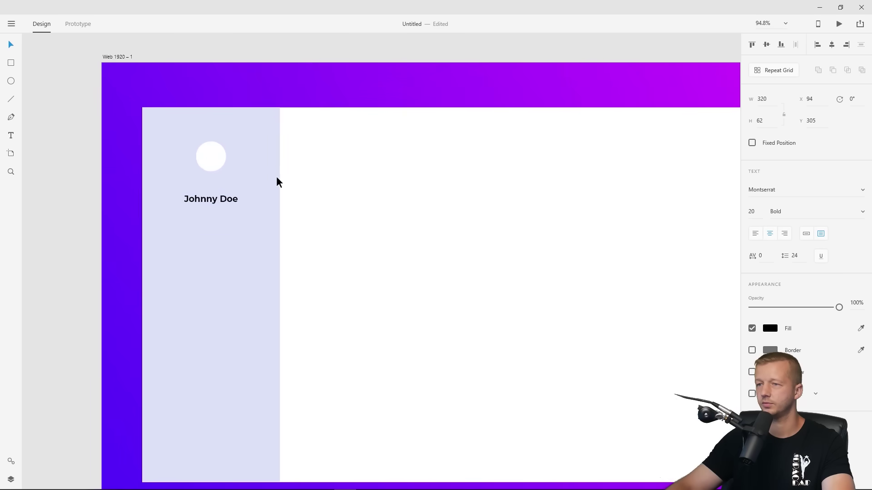
scroll(286, 173, left, 2)
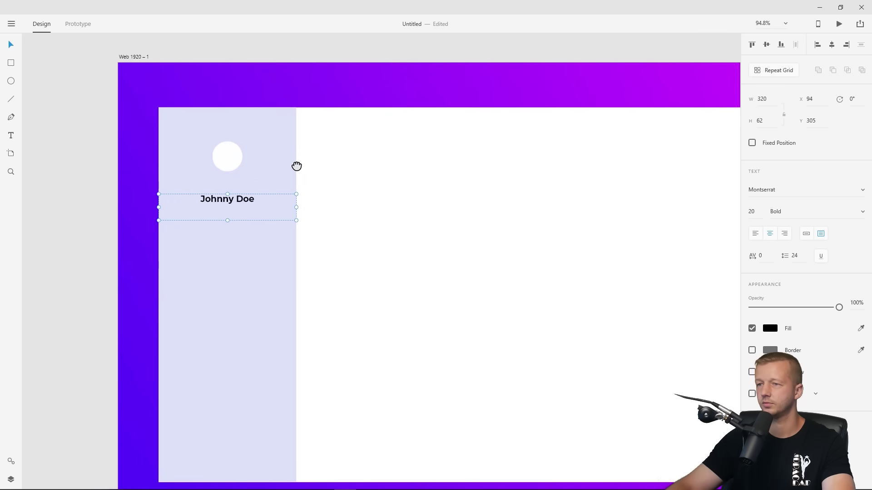
double_click(757, 213)
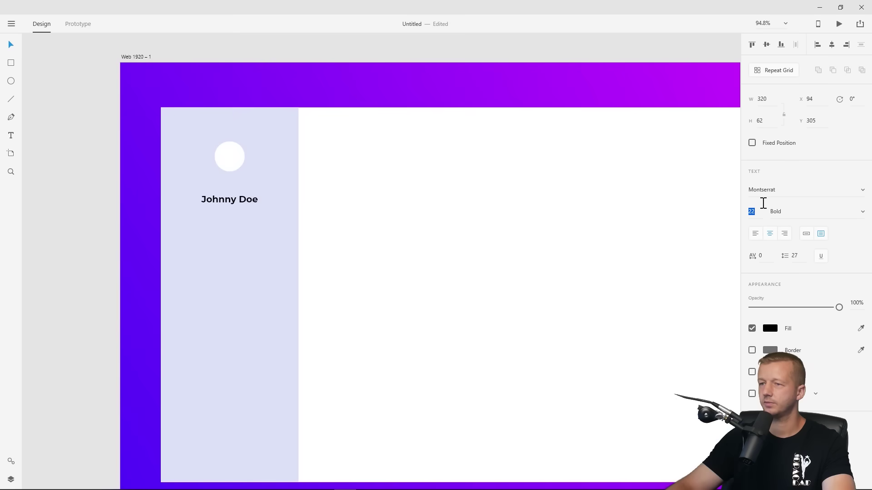
text(23)
key(Return)
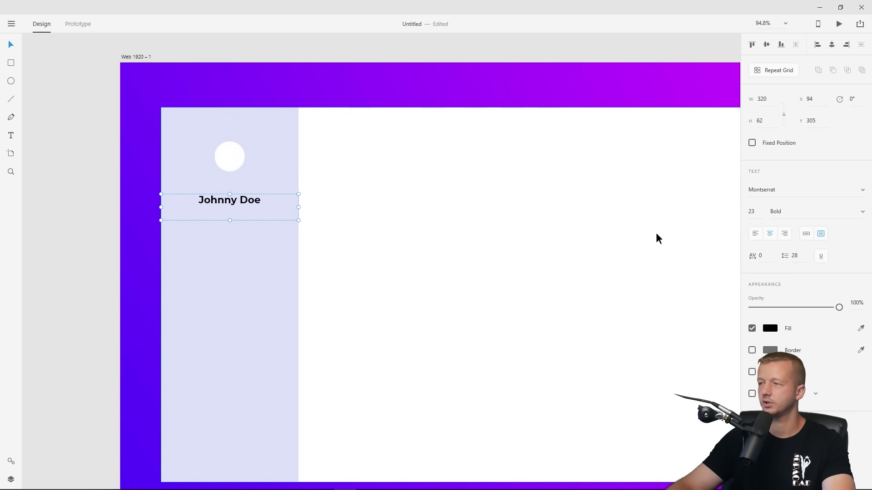
- Shorten the name text box to about 32 px high and move it up closer to the circle, at about Y 291
drag(230, 221, 235, 193)
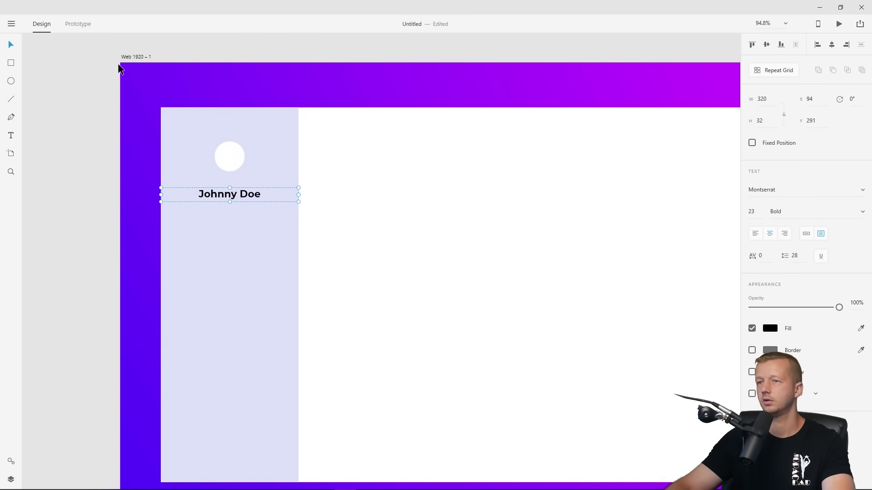
key(Escape)
scroll(426, 220, down, 5)
drag(442, 219, 348, 218)
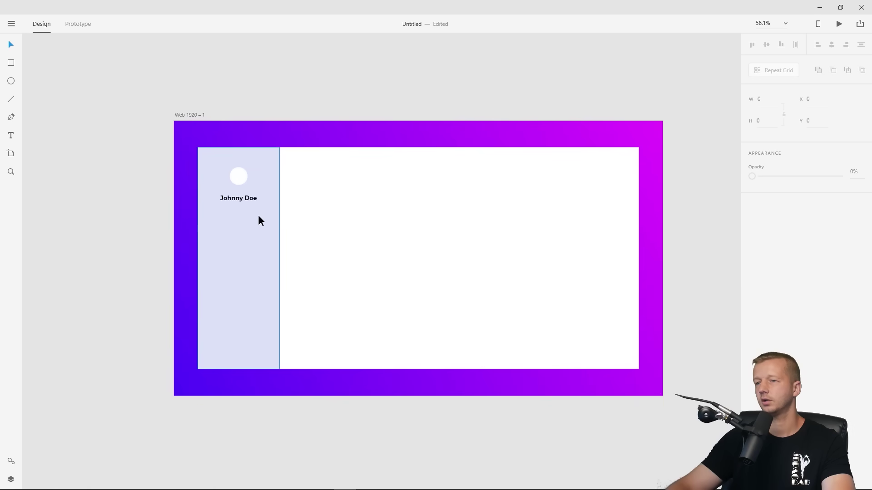
scroll(257, 214, up, 2)
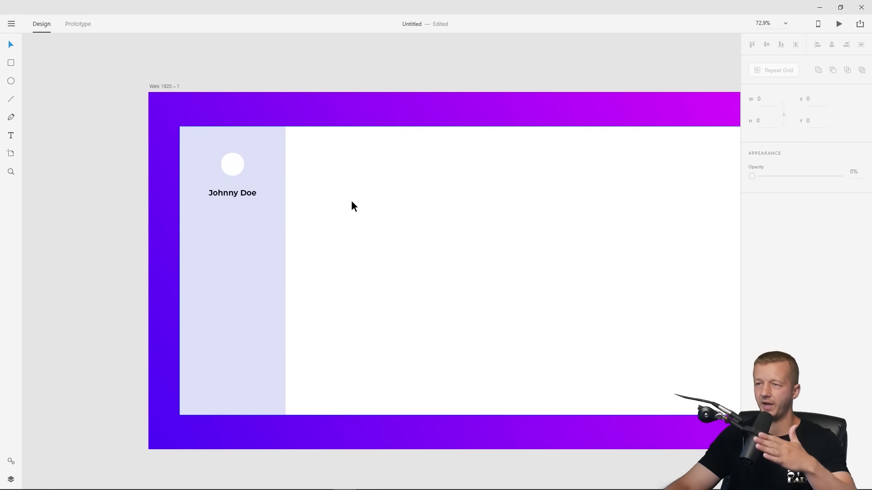
- Try enlarging the sidebar circle from its centre to about 210 × 210 px, and undo the resize
click(232, 170)
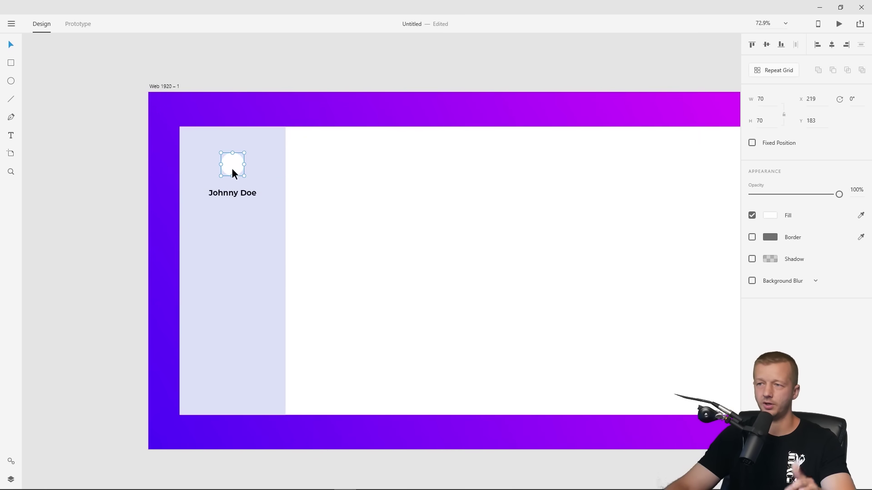
drag(243, 154, 272, 130)
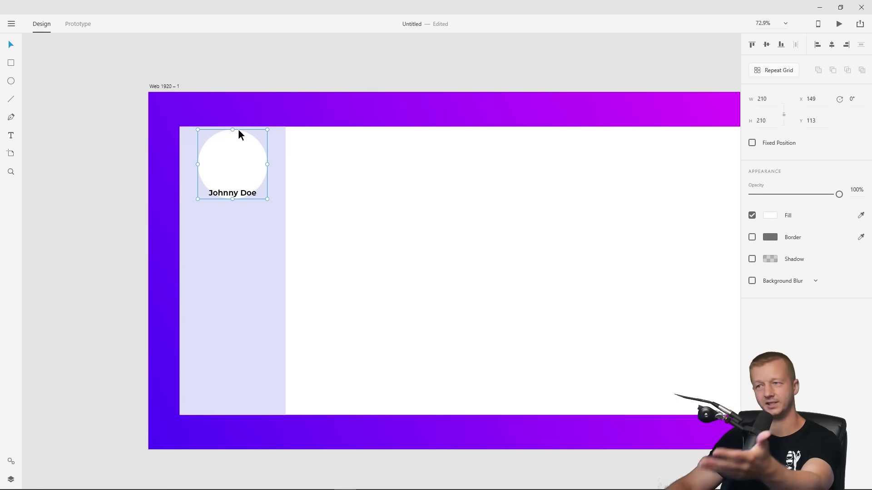
key(ctrl+z)
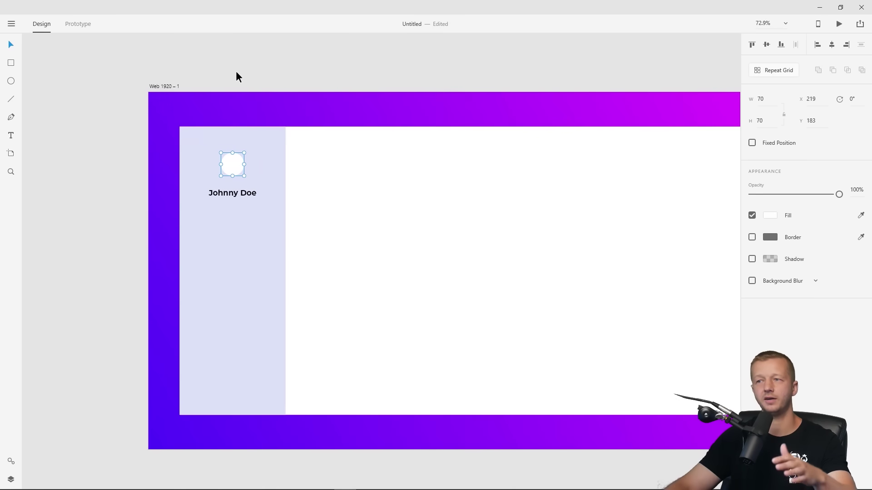
click(237, 79)
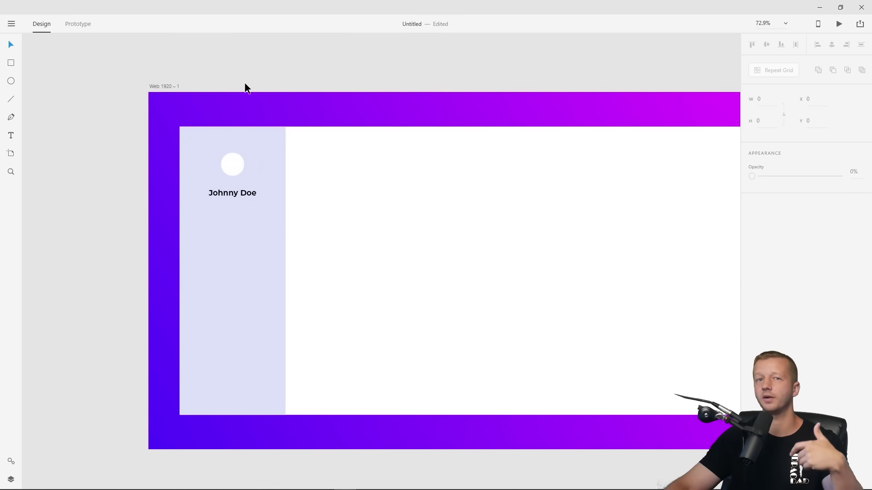
- Move the name text closer to the circle, and shift both together up to about Y 178
drag(227, 191, 229, 188)
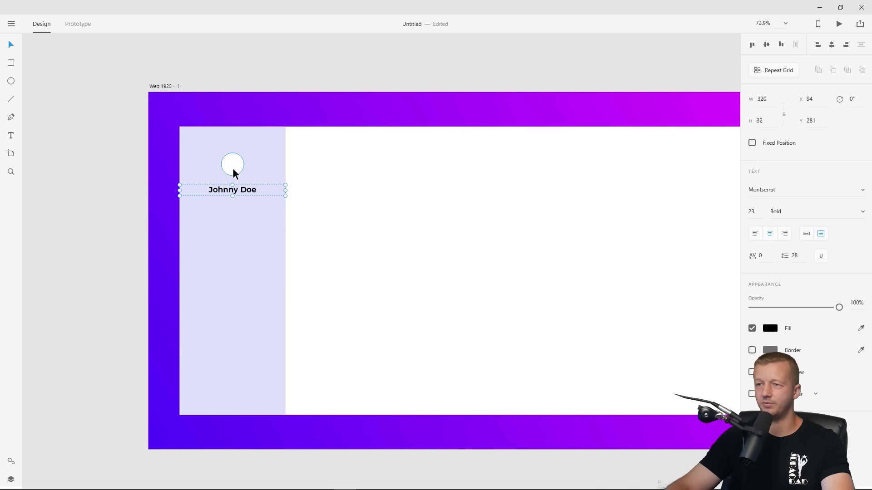
shift+click(232, 168)
drag(239, 169, 239, 167)
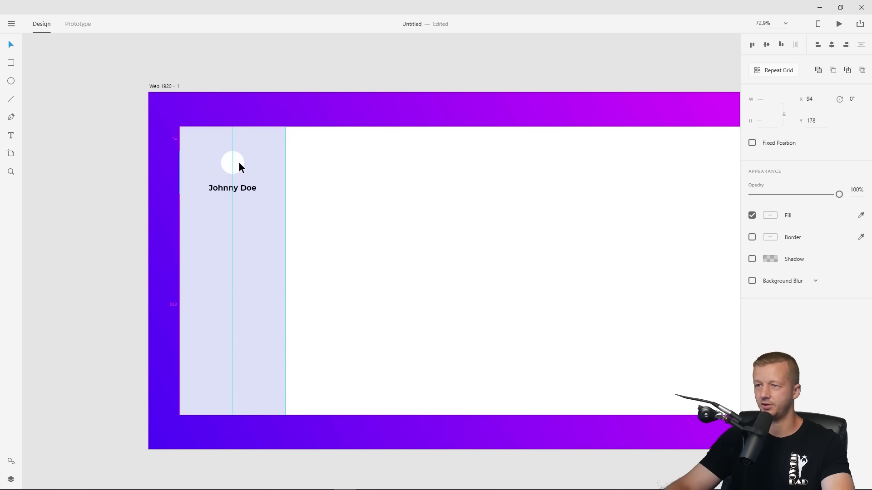
click(230, 75)
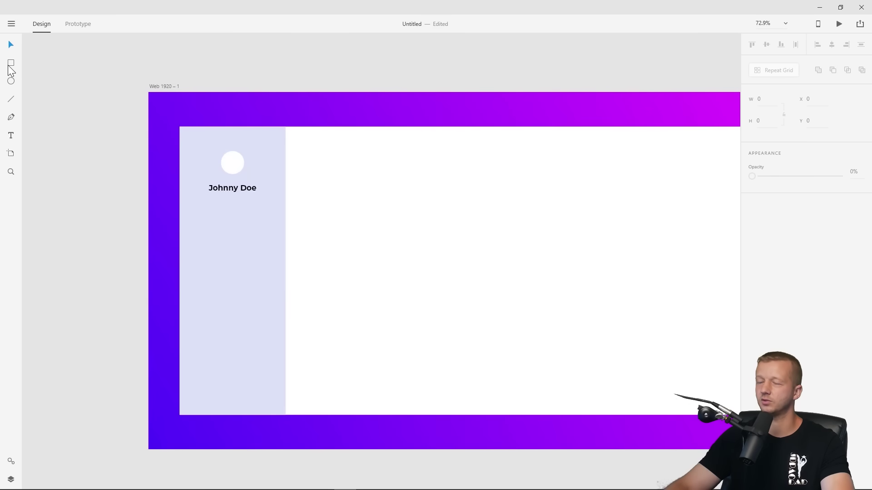
- Add a left-aligned HOME text label in the sidebar below the name, positioned at about X 144, Y 372
click(11, 136)
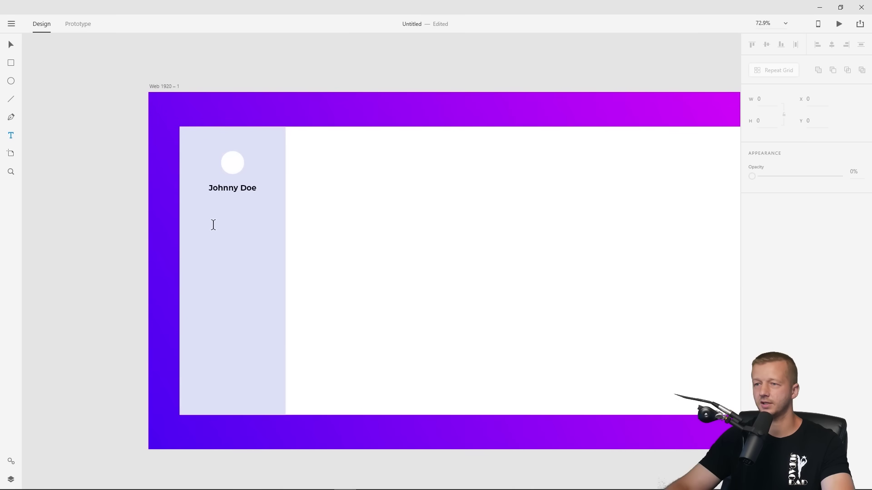
click(196, 221)
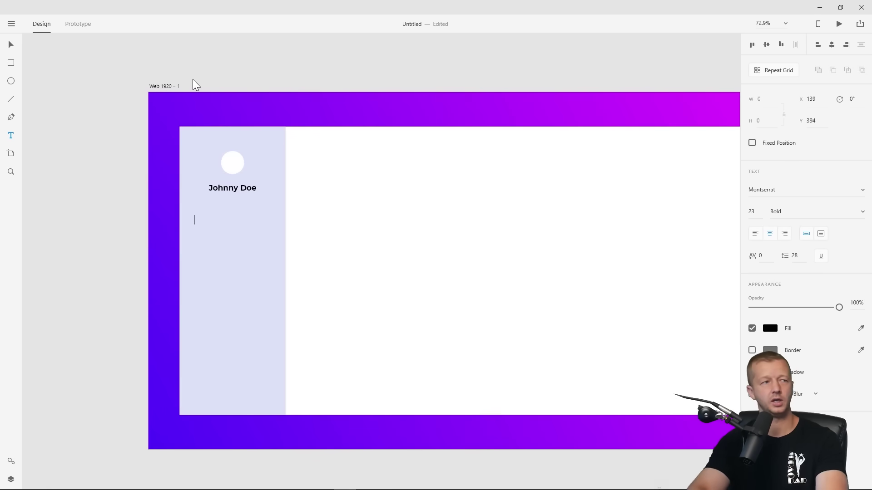
text(HOME)
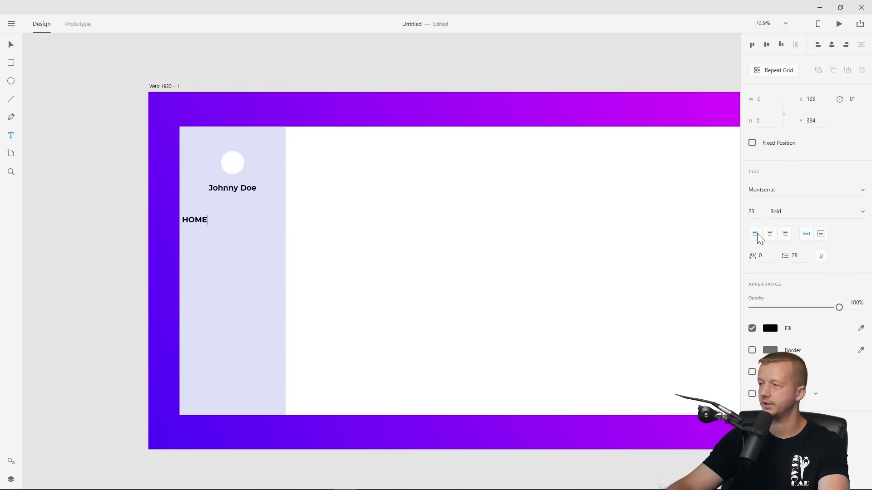
key(ctrl+a)
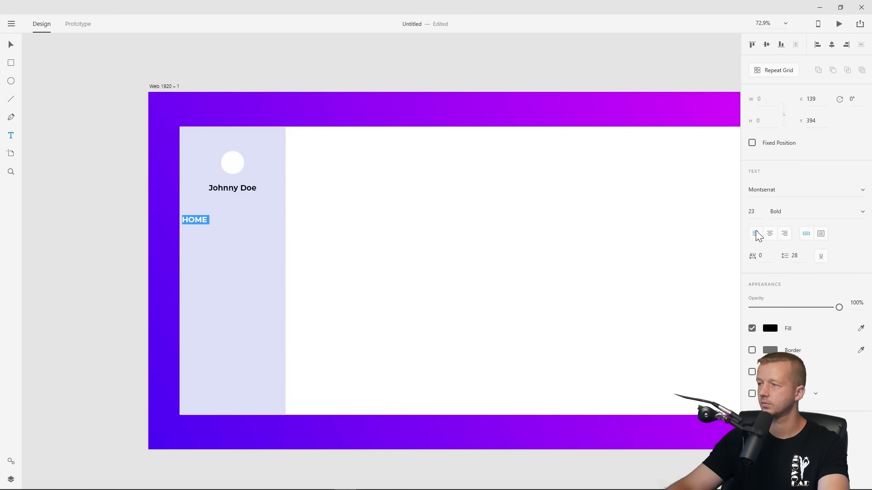
click(11, 44)
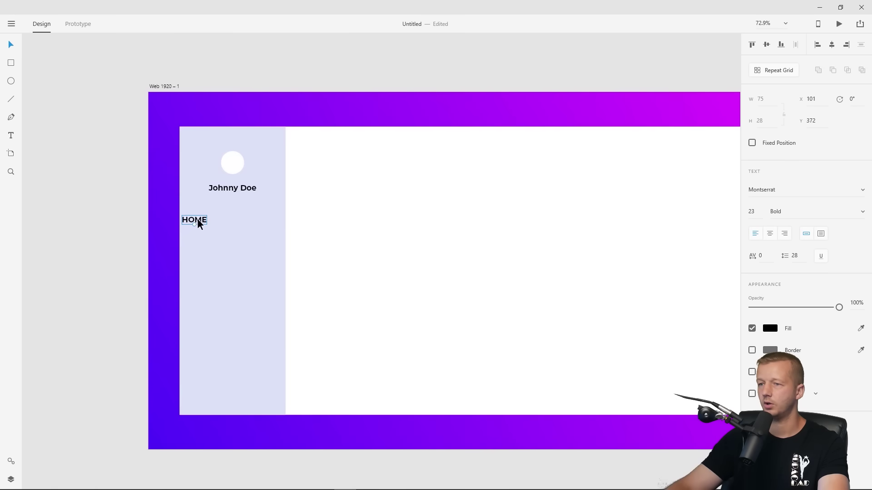
drag(198, 223, 213, 225)
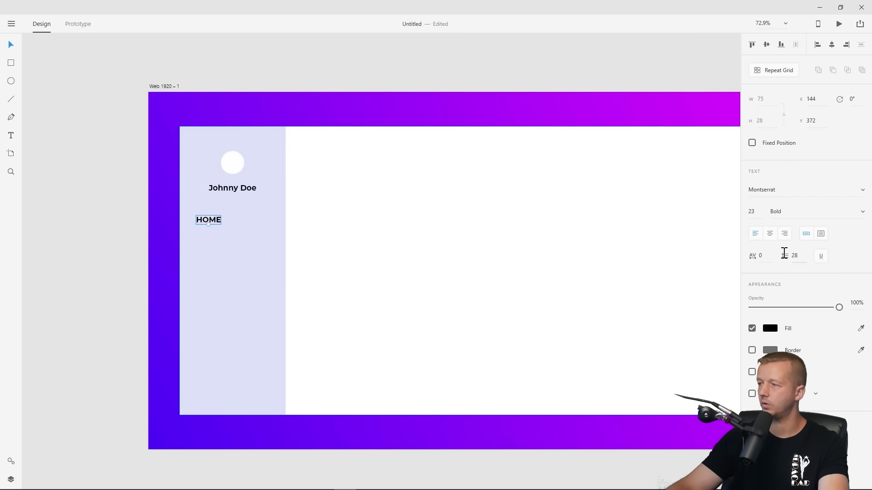
- Repeat the HOME label down the sidebar with Repeat Grid to make four evenly spaced entries about 267 px tall overall
click(767, 70)
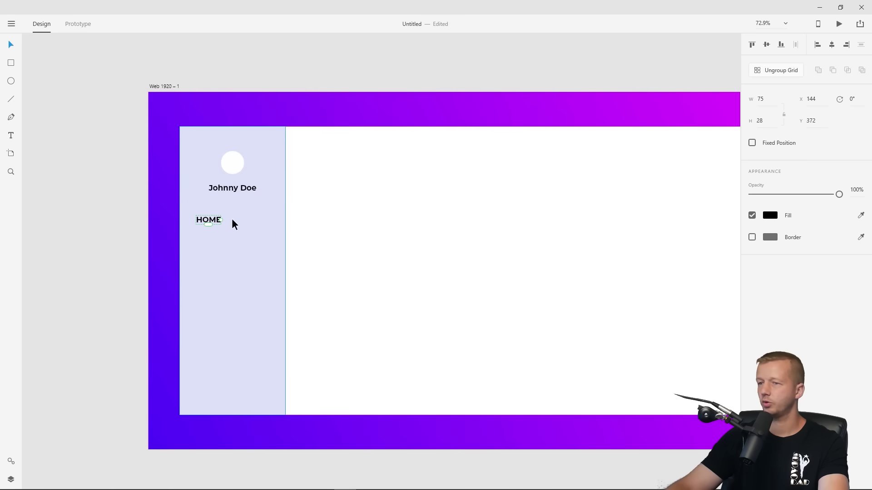
mouse_move(210, 225)
mouse_down()
mouse_move(208, 280)
mouse_move(211, 236)
mouse_up()
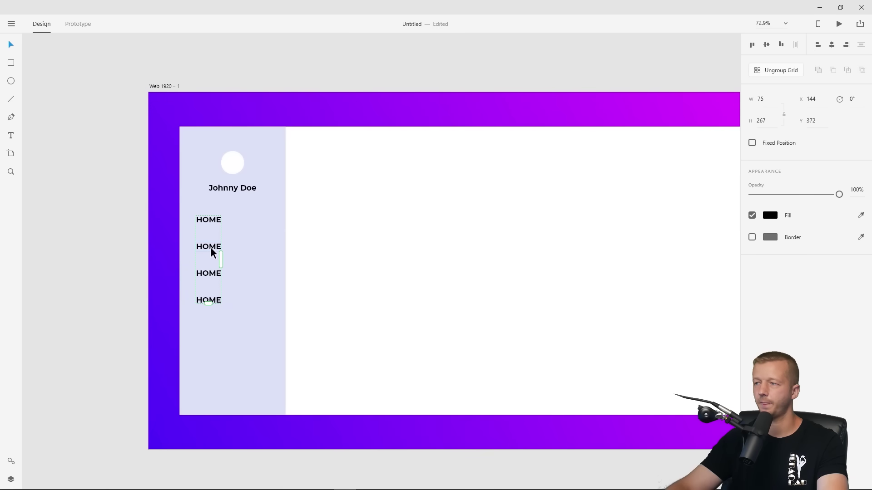
- Set the font size of the repeated HOME labels to 22
double_click(207, 220)
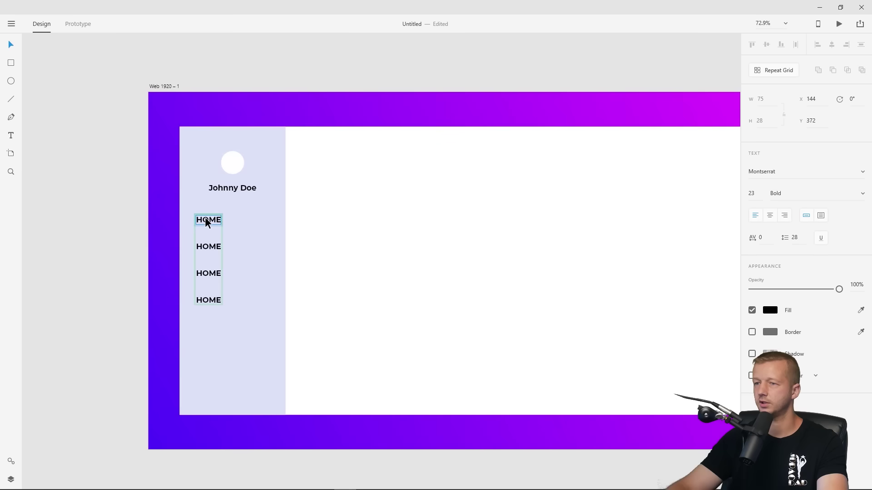
click(755, 200)
key(Down)
key(Down)
key(Down)
key(Down)
key(Down)
key(Down)
key(Down)
key(Down)
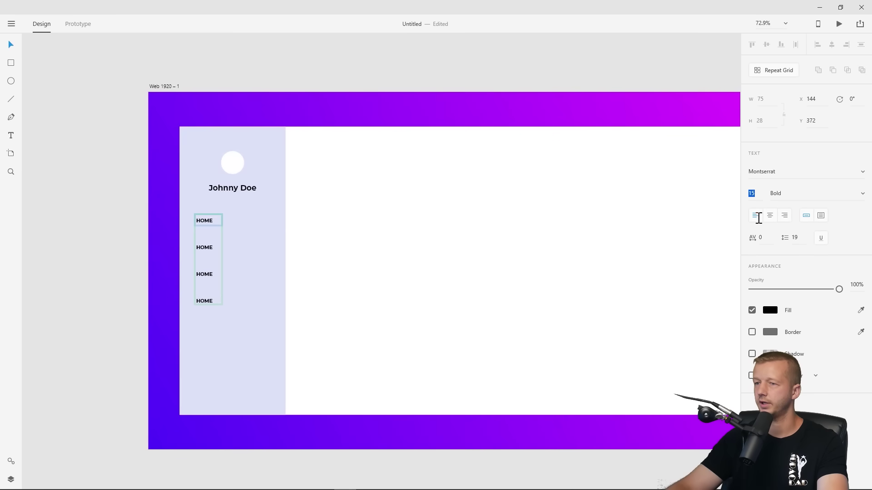
key(Up)
key(Up)
key(Up)
key(Up)
key(Up)
key(Up)
key(Up)
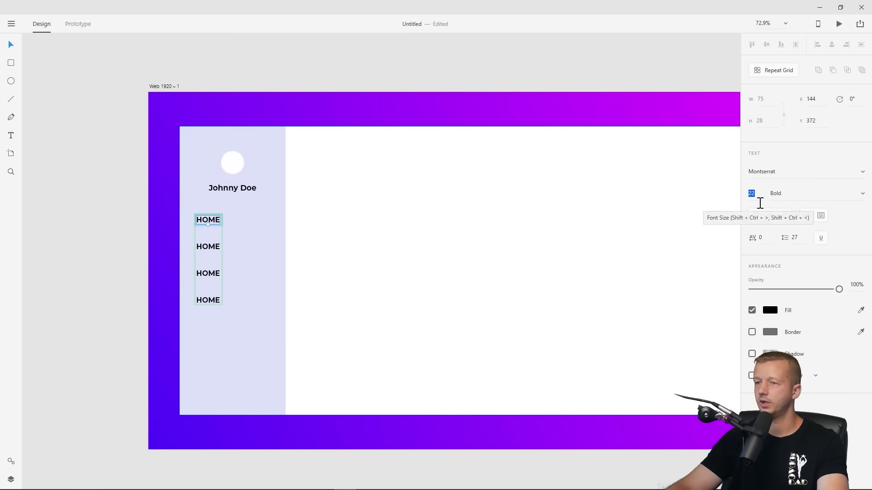
click(93, 188)
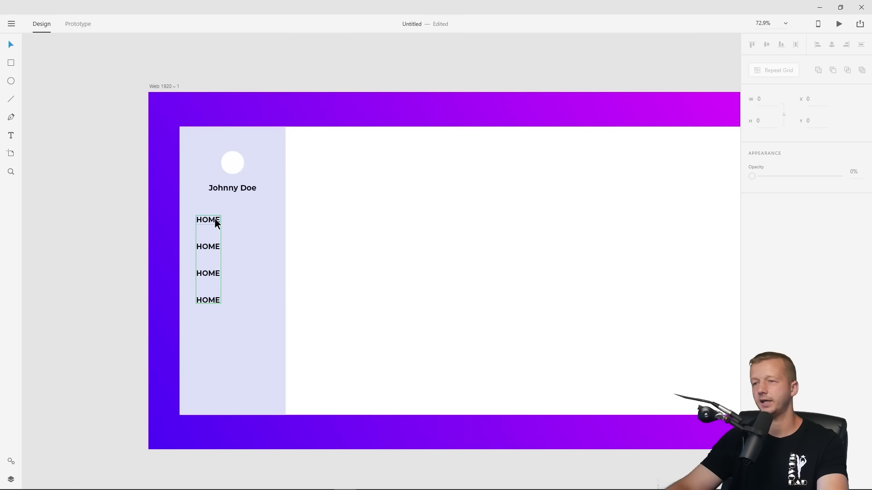
click(236, 188)
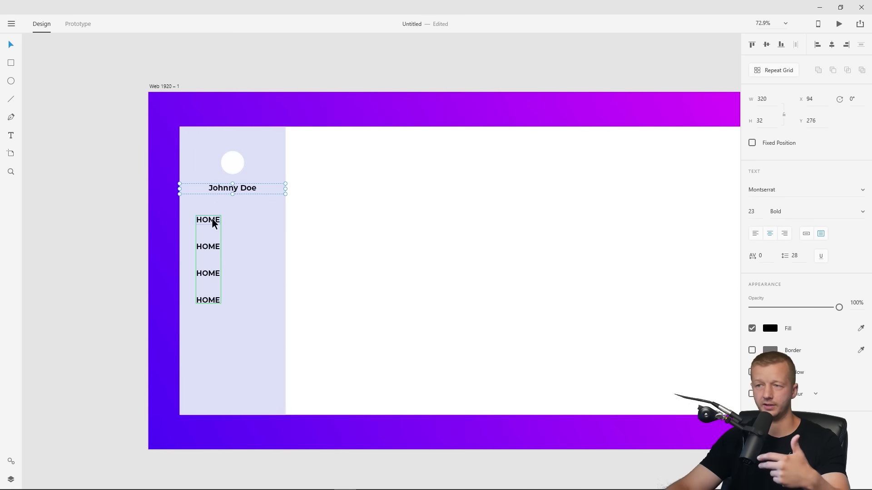
click(132, 156)
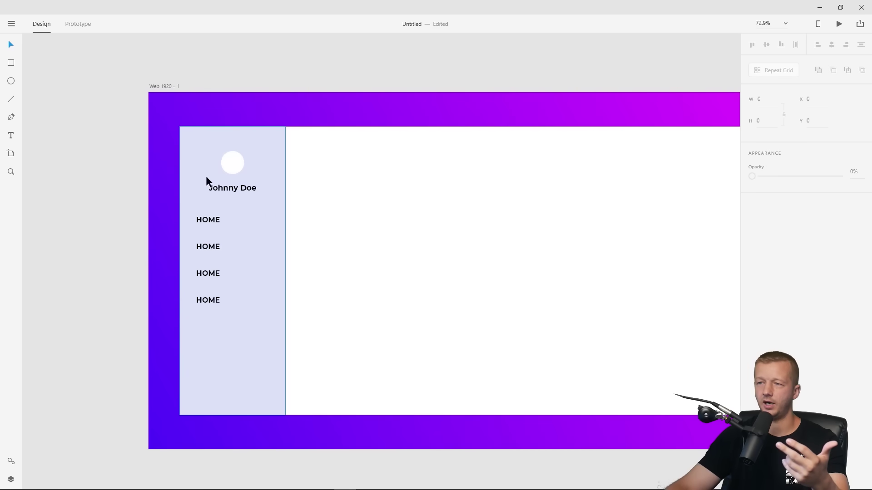
click(243, 188)
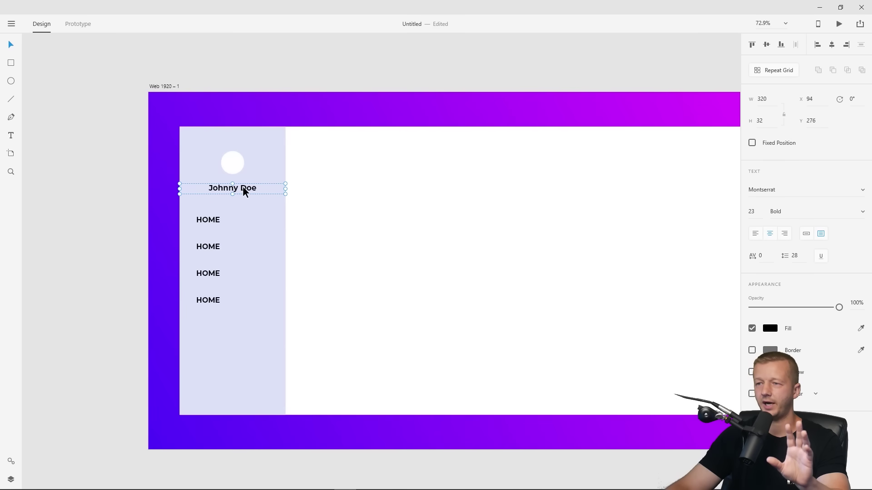
click(107, 198)
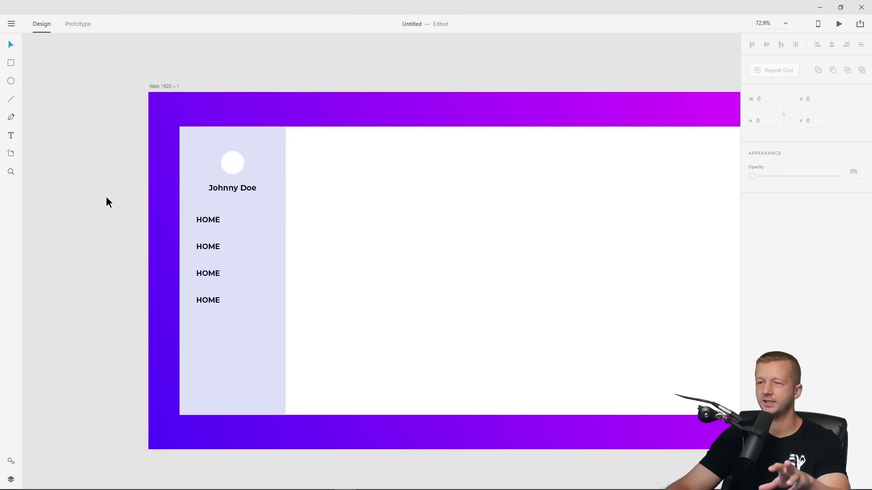
click(227, 187)
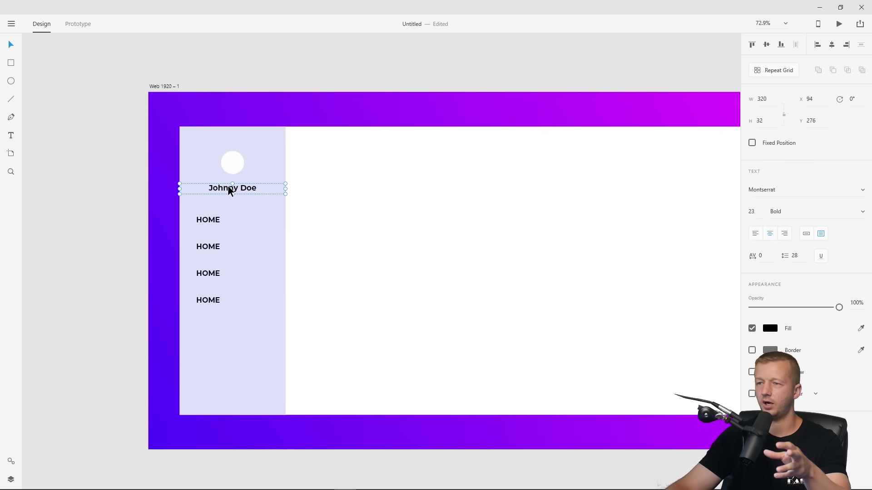
click(213, 218)
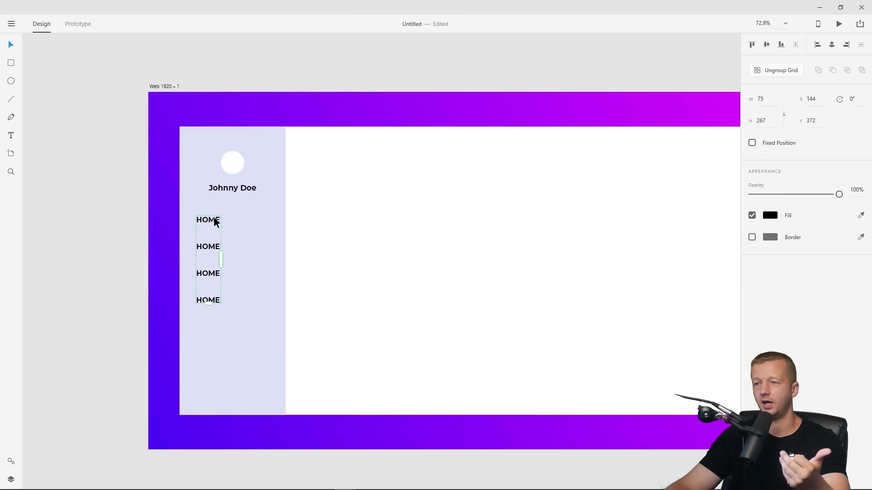
click(125, 199)
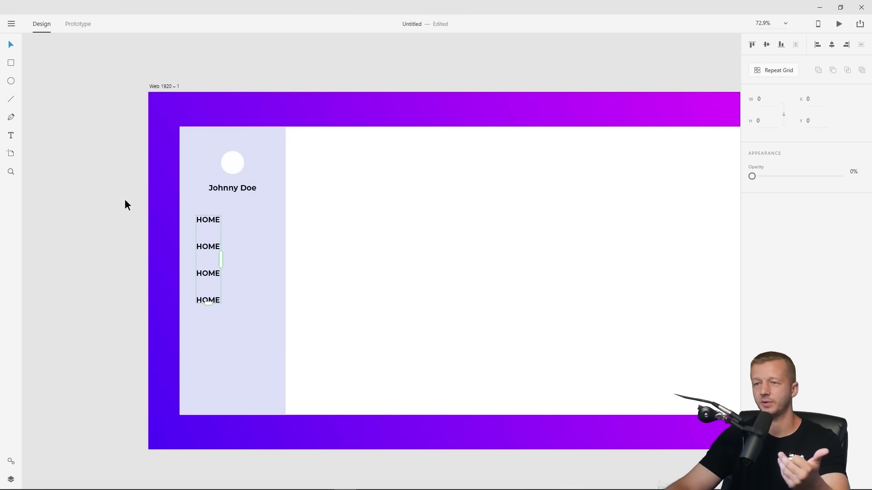
click(243, 187)
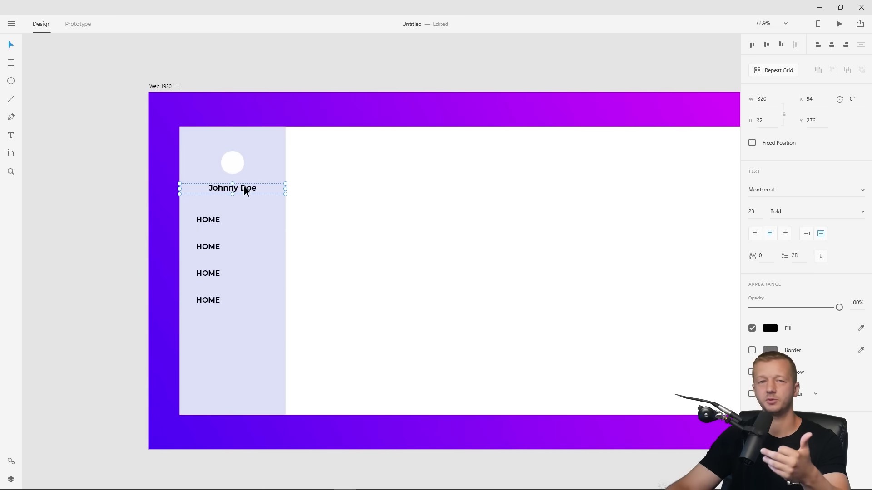
- Reduce the font size of the repeated HOME labels to 17
click(214, 218)
click(195, 220)
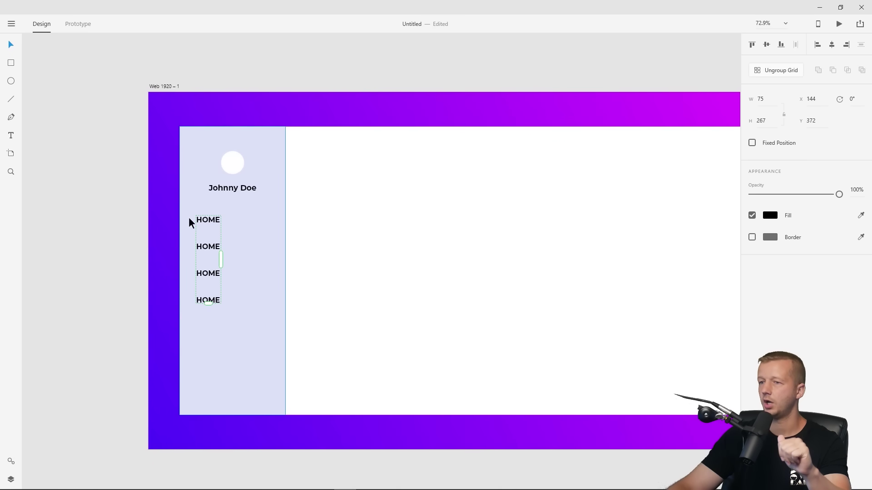
double_click(205, 219)
click(757, 194)
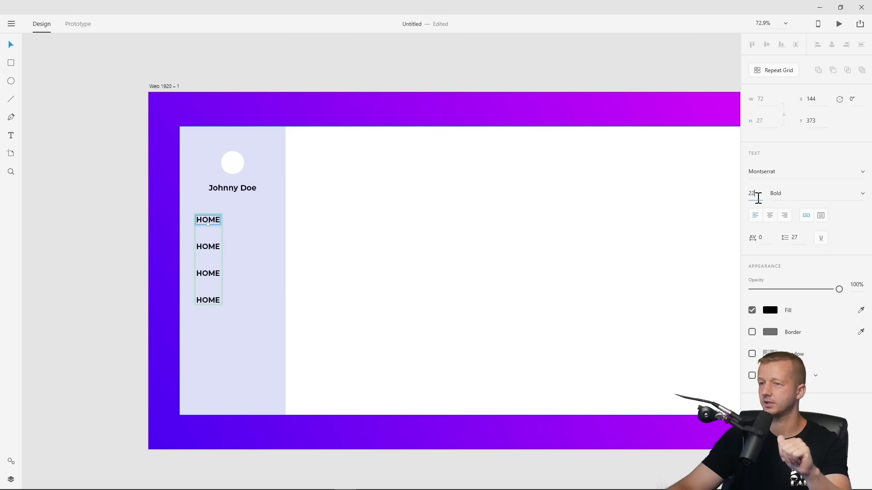
text(18)
key(Return)
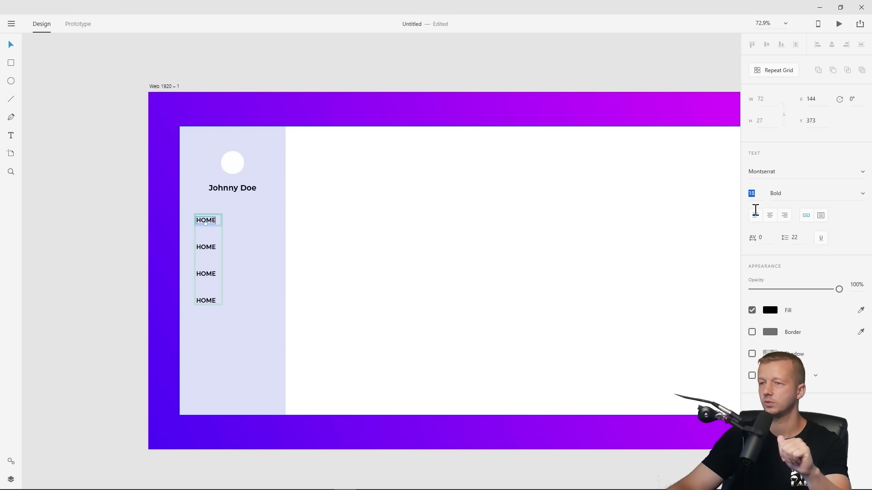
key(Down)
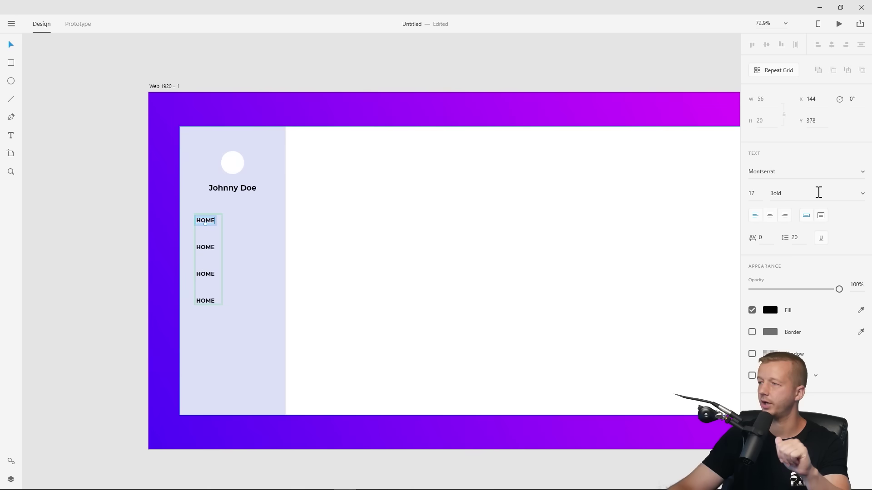
- Change the font weight of the repeated HOME labels to Regular
click(820, 193)
click(849, 193)
click(862, 194)
click(862, 194)
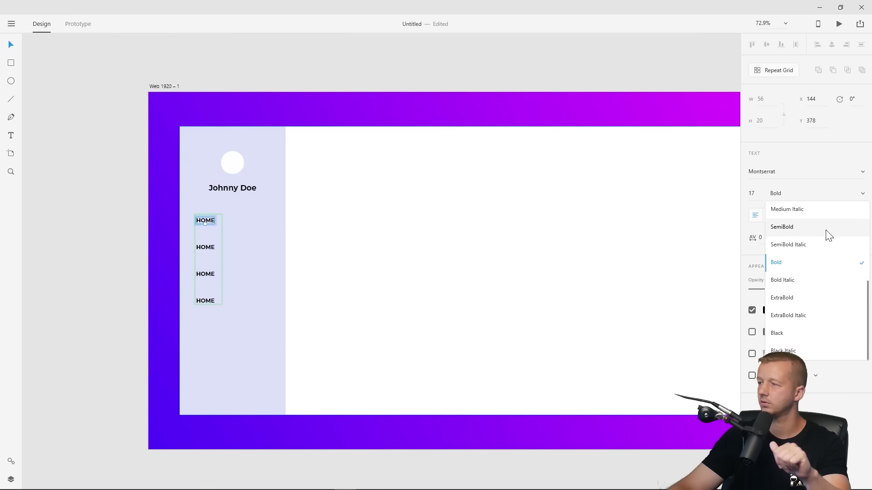
scroll(788, 233, up, 1)
click(789, 232)
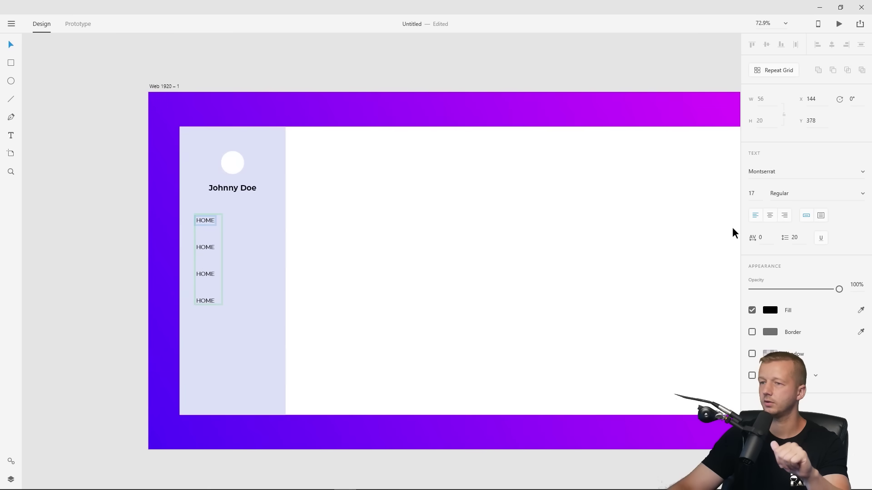
click(116, 195)
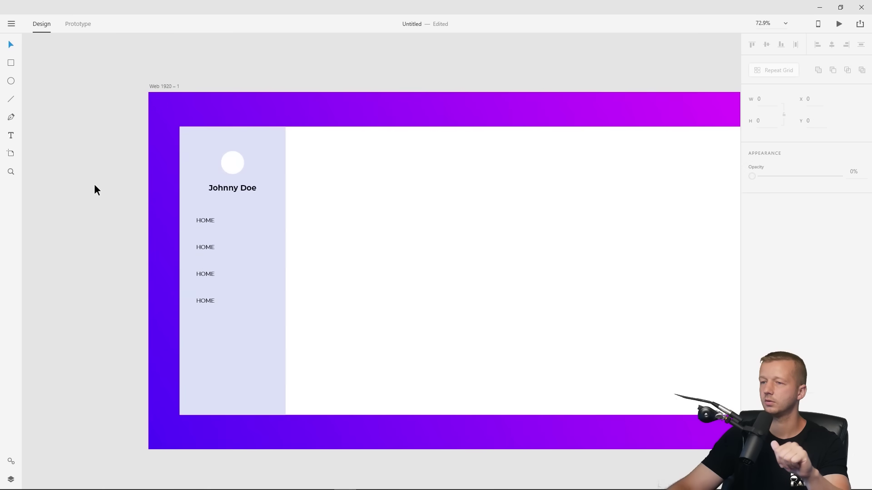
- Move the repeated HOME labels down to about Y 382 and ungroup the Repeat Grid into separate texts
click(210, 219)
click(165, 240)
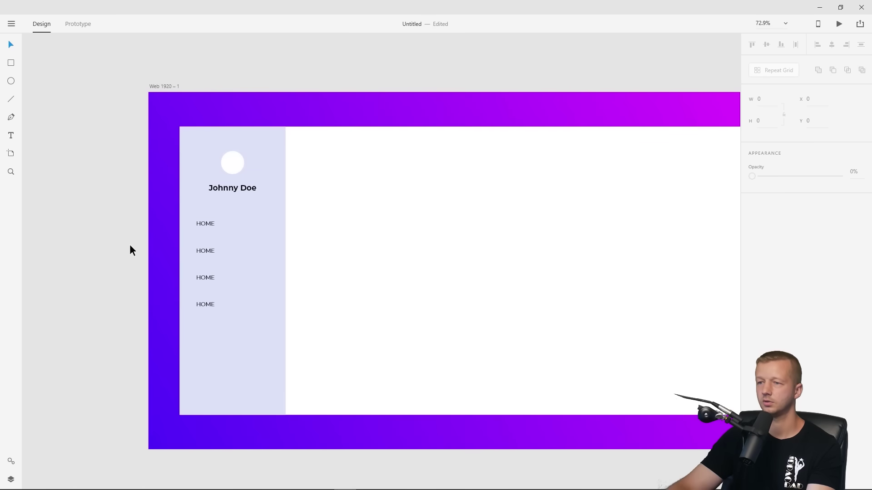
click(209, 224)
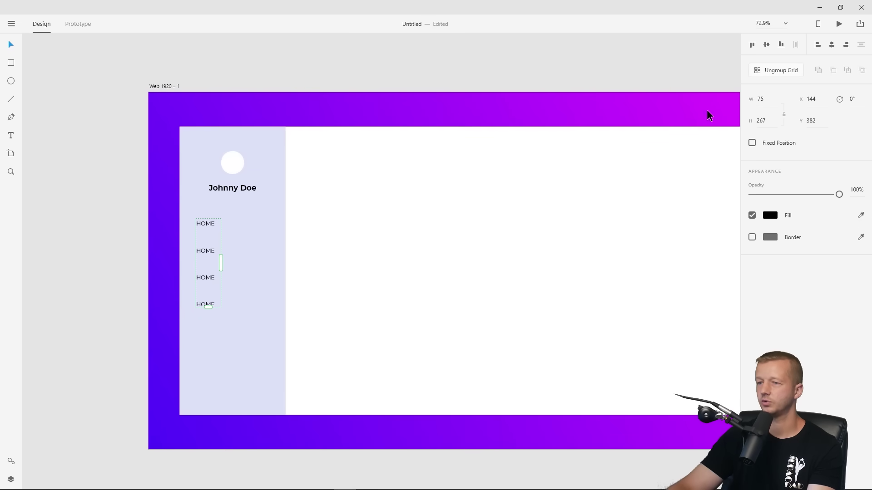
click(777, 70)
click(125, 199)
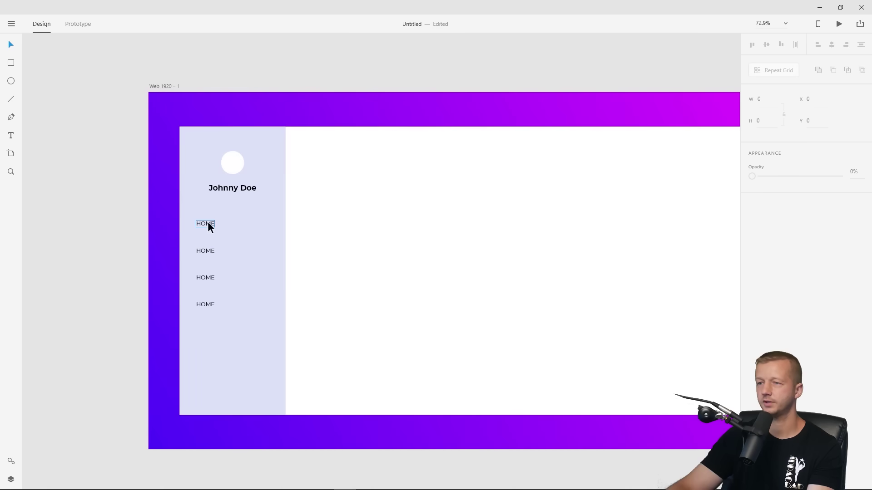
- Change the second sidebar label to ABOUT ME and the third to PORTFOLIO
click(206, 250)
double_click(207, 251)
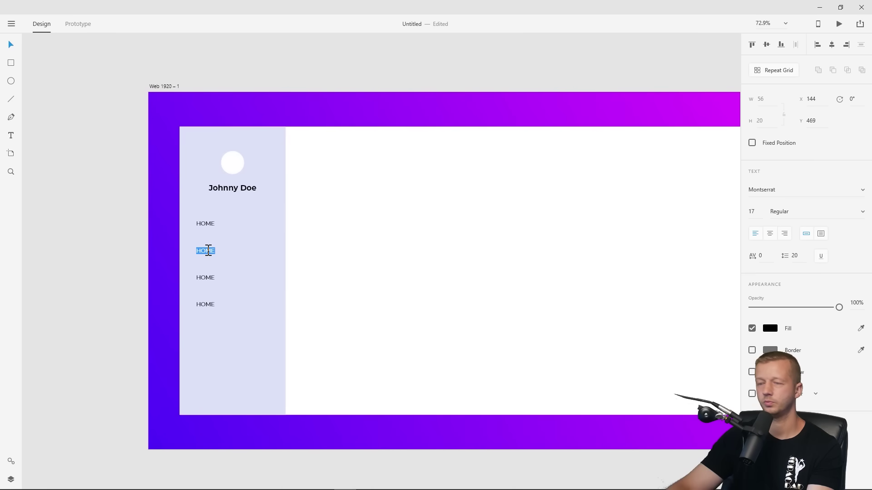
text(ABOUT ME)
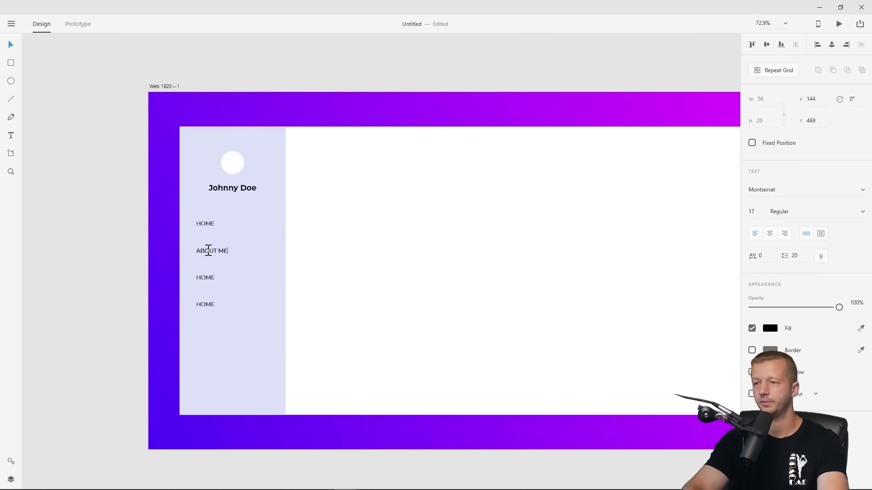
key(Escape)
click(206, 278)
double_click(207, 277)
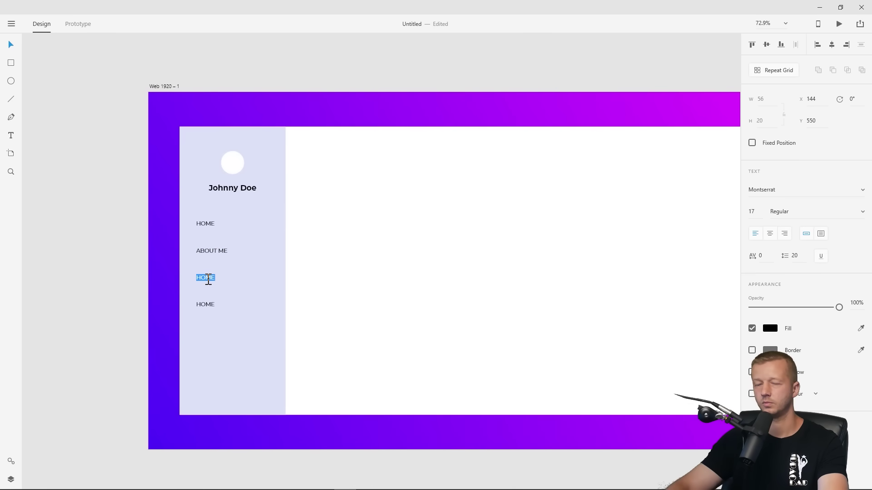
text(PORTFOLIO)
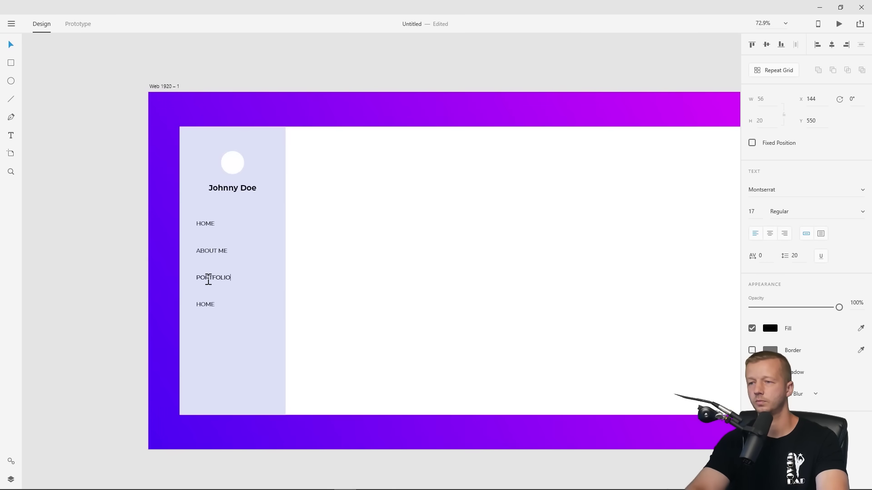
key(Escape)
- Change the fourth sidebar label to CONTACT
click(205, 305)
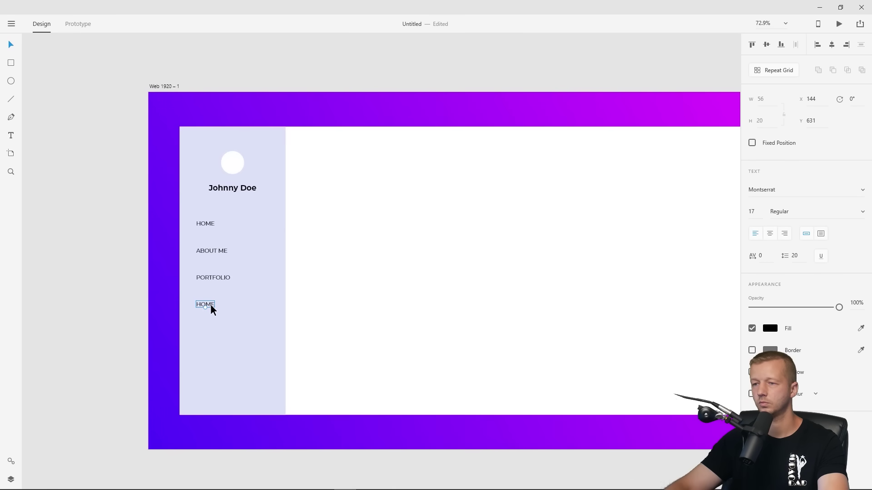
double_click(210, 304)
text(CONTACT)
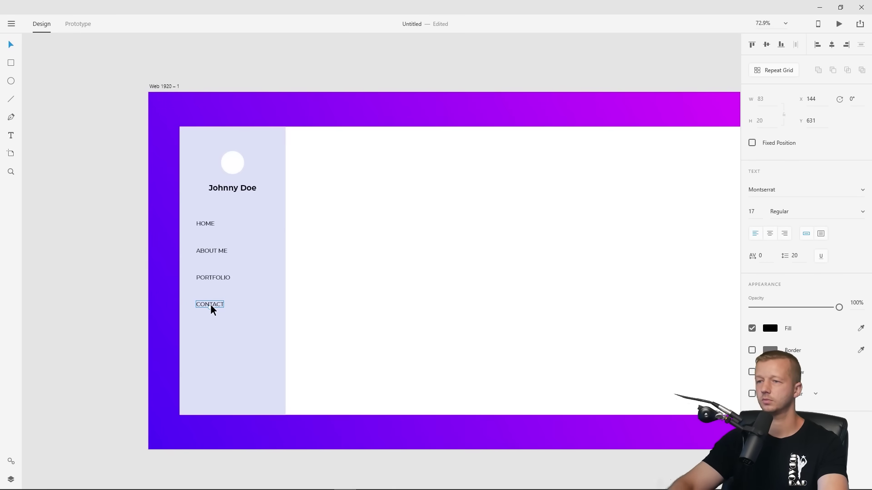
key(Escape)
click(131, 227)
- Duplicate the sidebar rectangle in place and shorten the copy around the navigation labels to about 343 px tall at Y 351
click(238, 253)
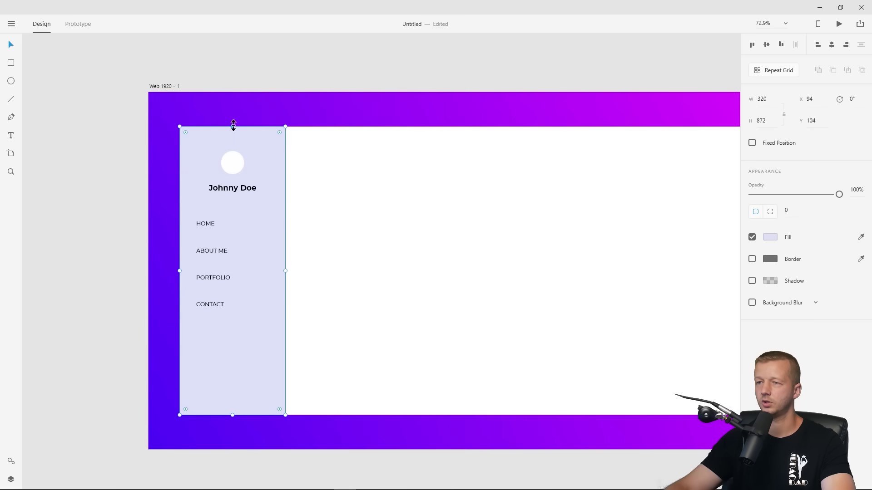
drag(233, 126, 239, 209)
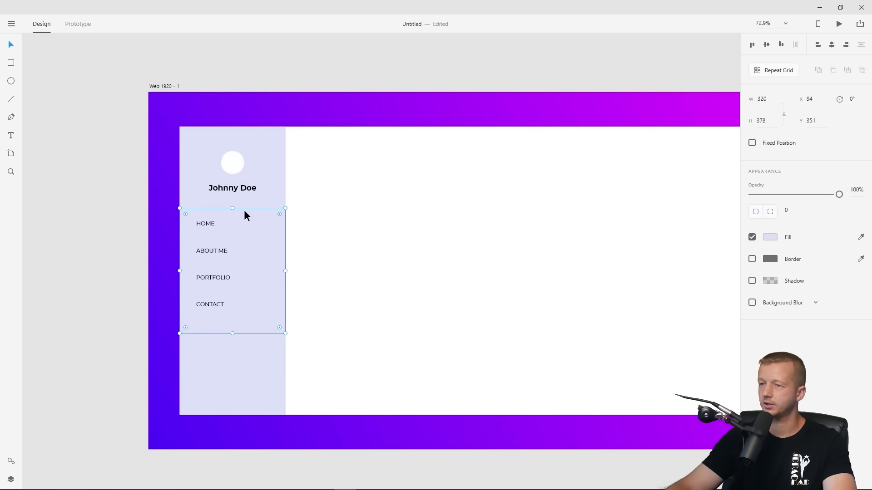
drag(233, 333, 232, 322)
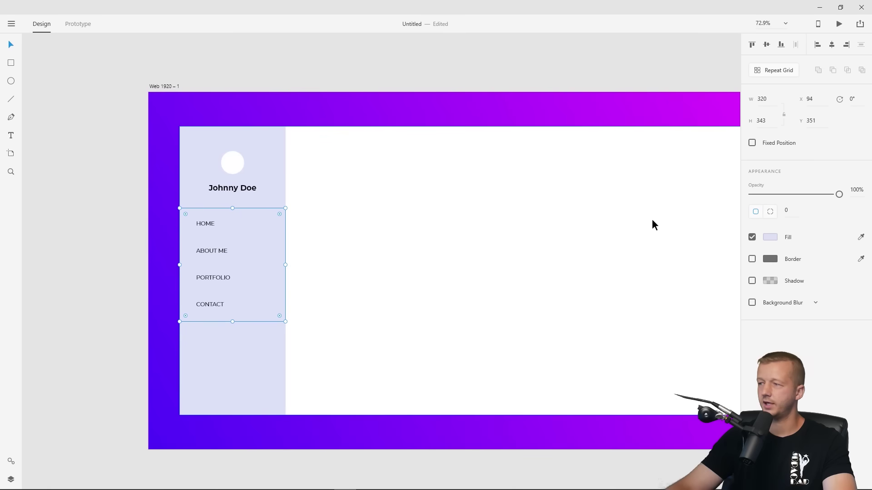
- Fill the rectangle behind the navigation labels with white #FFFFFF at about 36% opacity
click(770, 237)
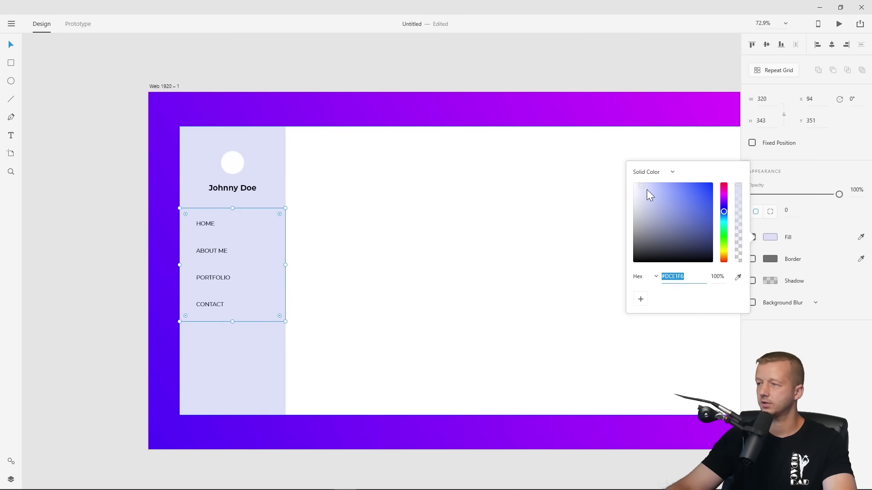
drag(646, 190, 633, 179)
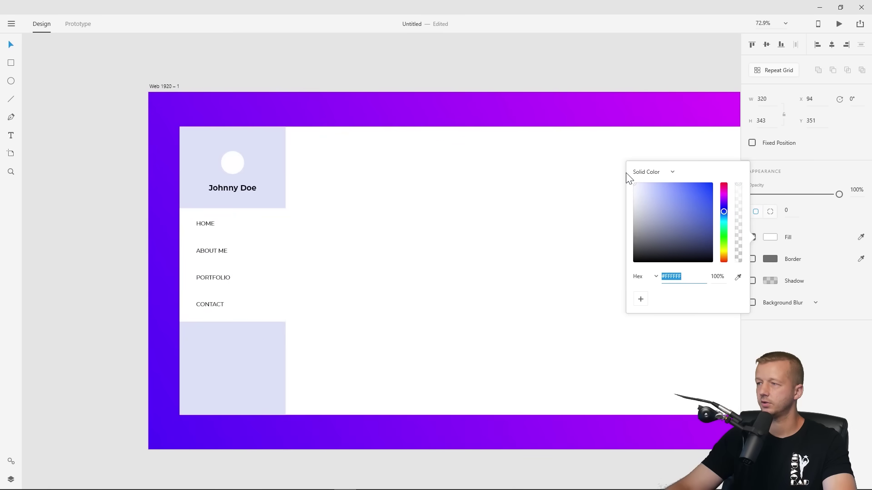
drag(738, 187, 740, 245)
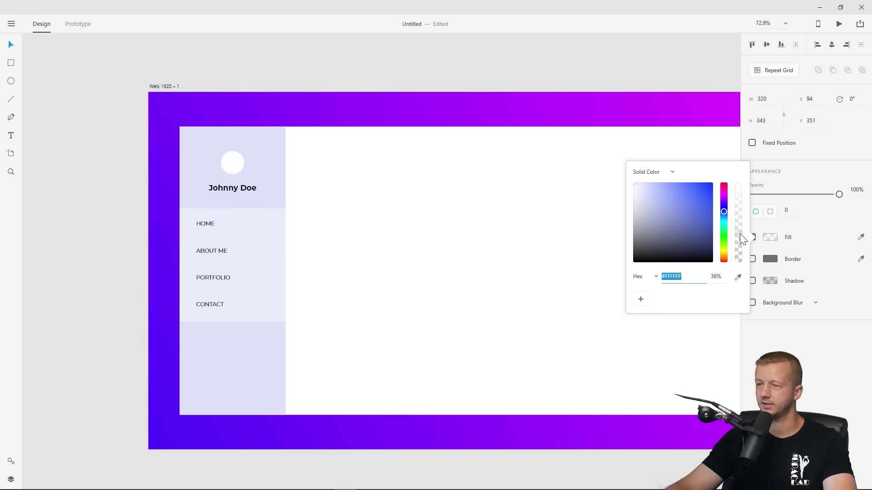
click(117, 111)
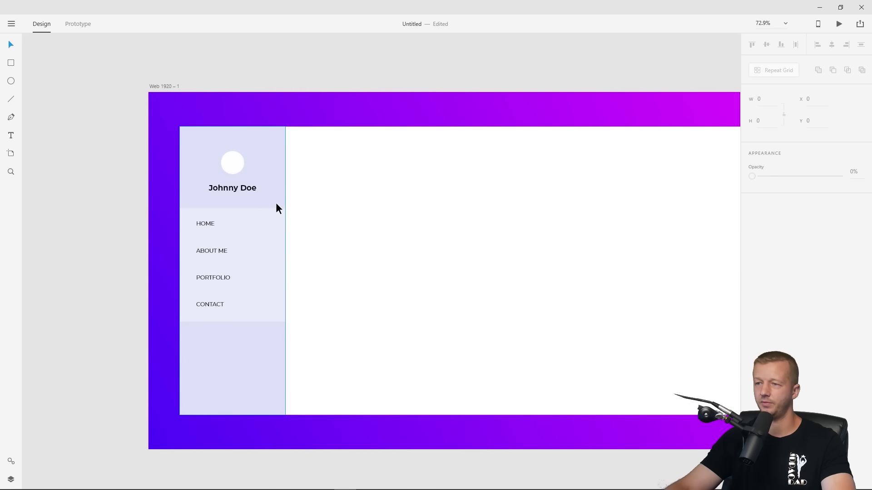
- Move the navigation panel and its four labels down together, placing the panel's upper edge at about Y 369
click(207, 223)
shift+click(212, 251)
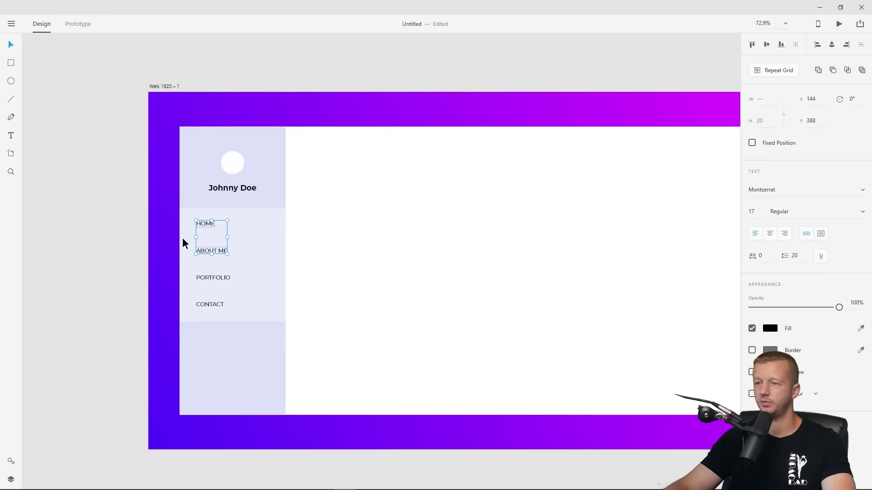
shift+click(213, 278)
click(262, 298)
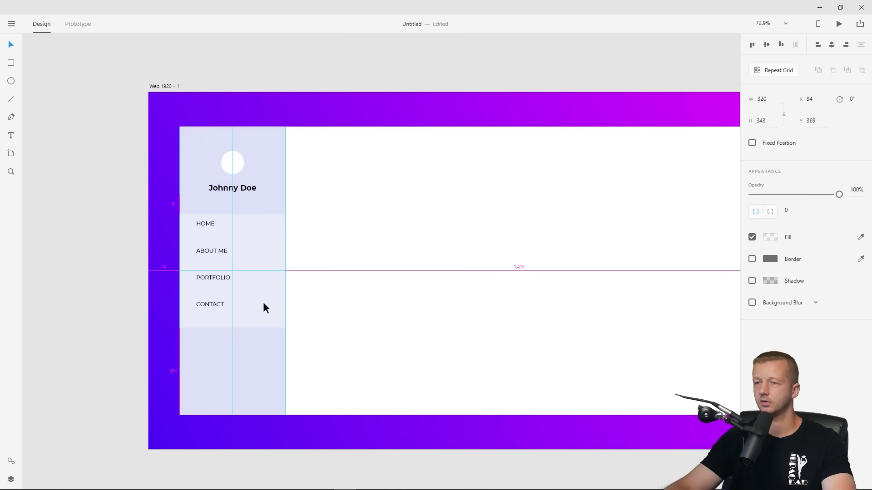
shift+click(206, 225)
shift+click(214, 252)
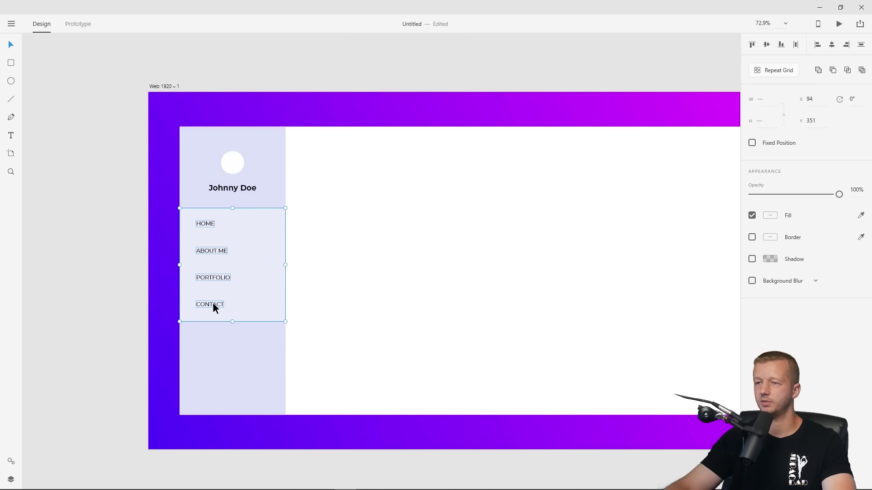
drag(213, 303, 212, 307)
click(119, 206)
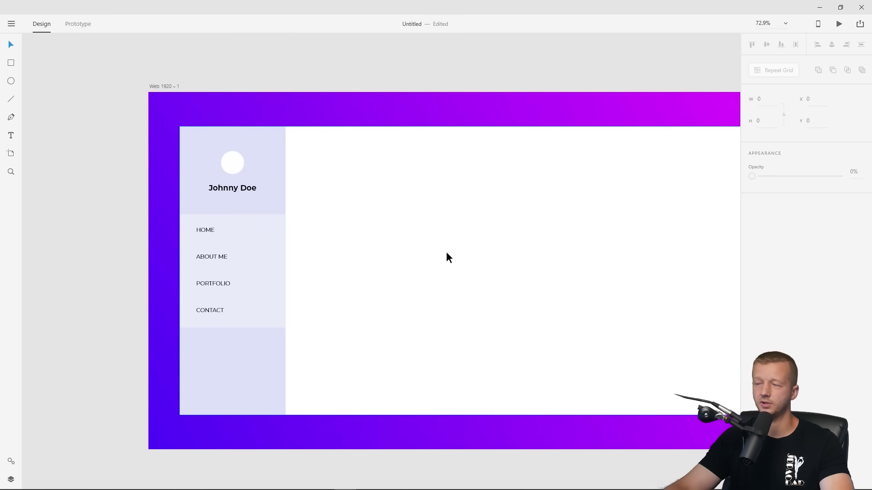
- Add a text line reading "Become a master" in the upper part of the white content area, at about X 606, Y 321
drag(446, 253, 390, 246)
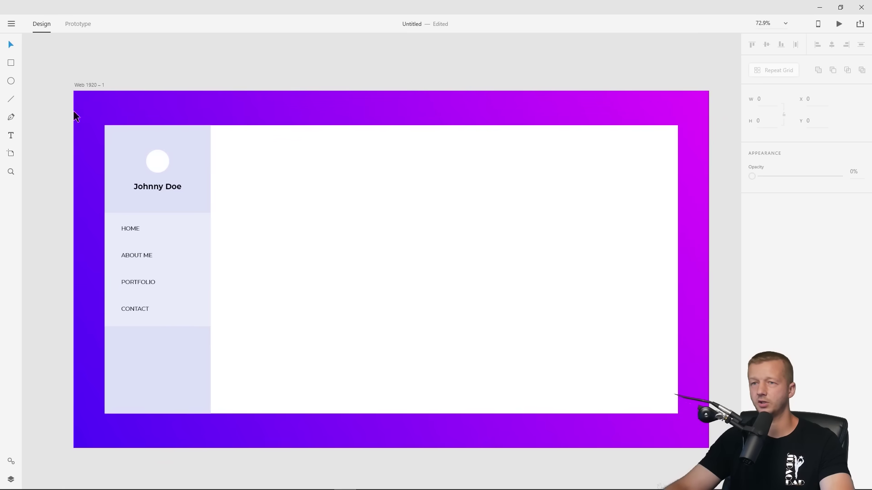
click(12, 136)
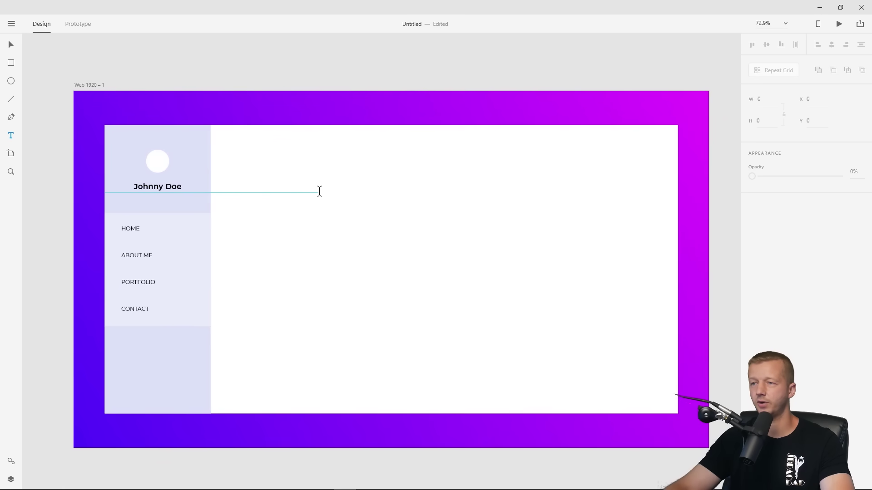
click(275, 202)
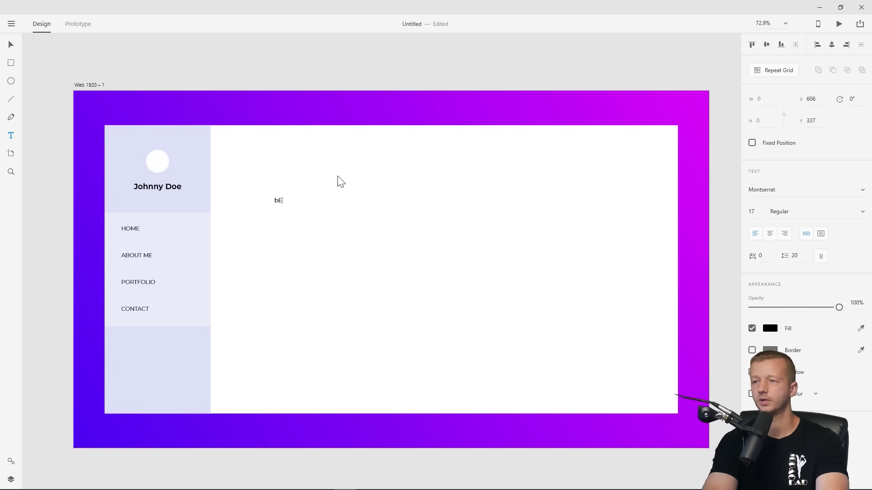
text(Become)
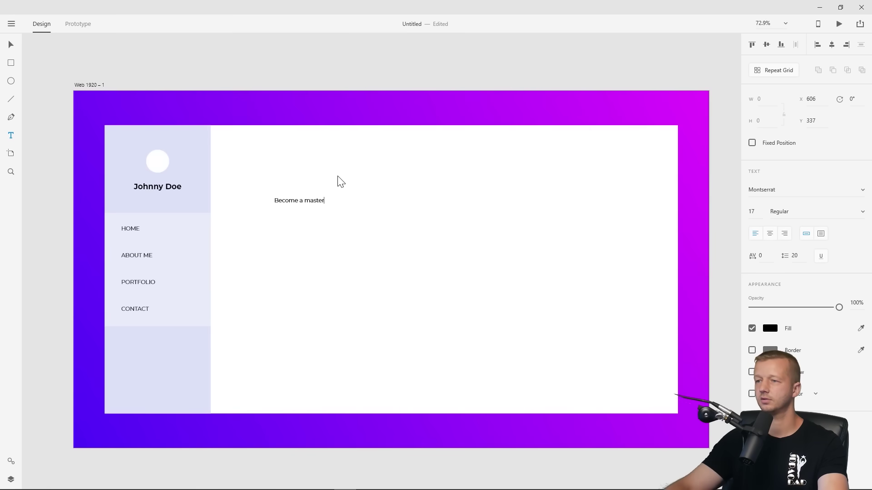
text( a master)
key(Escape)
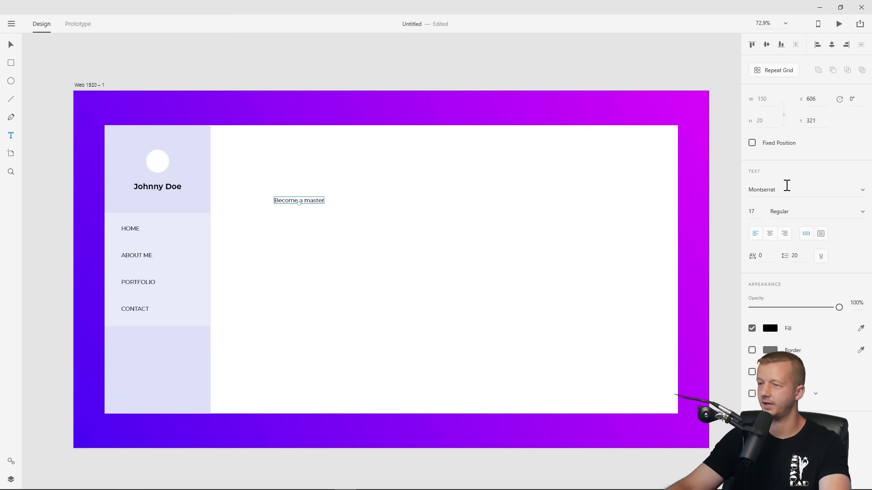
- Replace the text line in the content area with "I'm a designer of things"
triple_click(314, 202)
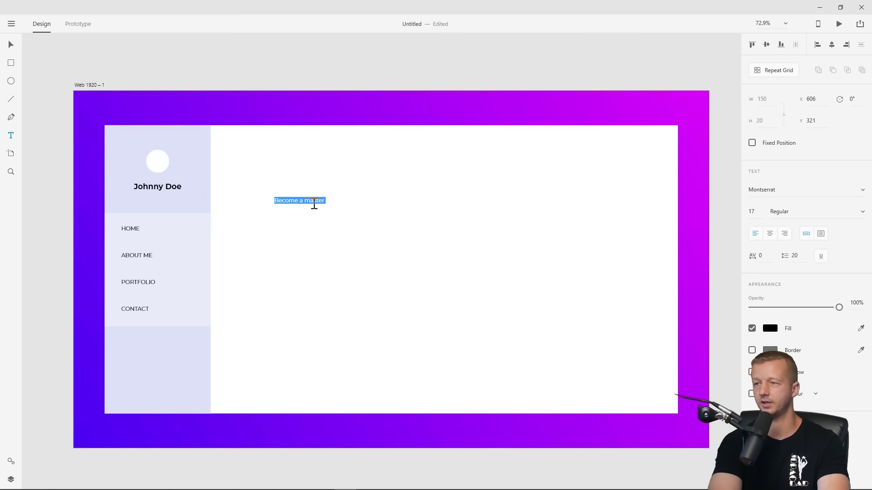
text(I'm a desige)
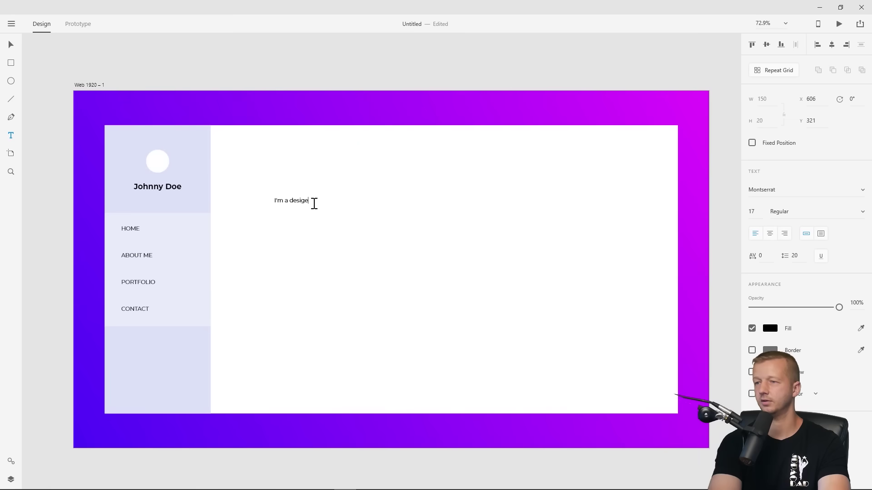
key(BackSpace)
text(ner of things)
key(Escape)
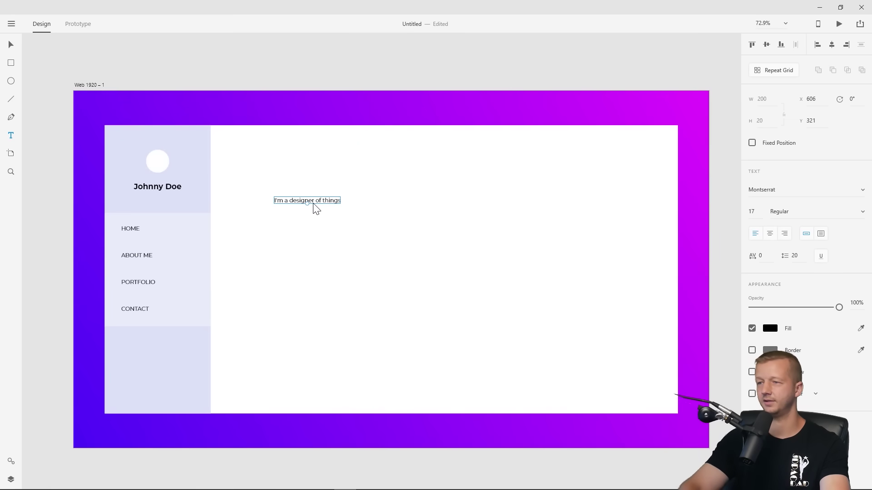
- Format the heading in Montserrat Bold at font size 50
click(760, 211)
drag(760, 211, 761, 138)
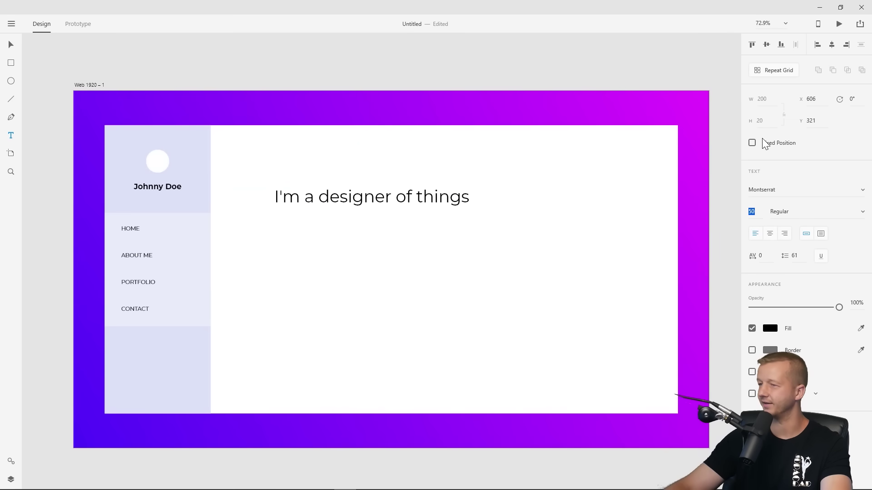
click(859, 191)
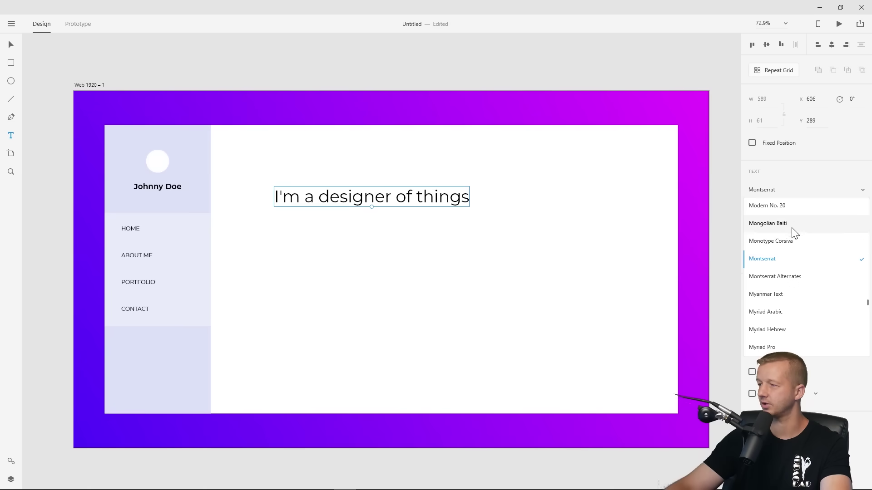
click(787, 259)
click(862, 212)
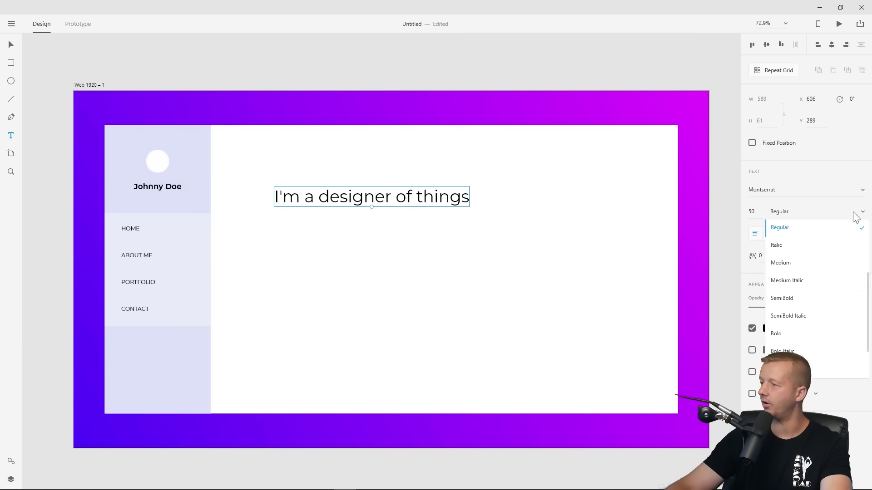
click(790, 335)
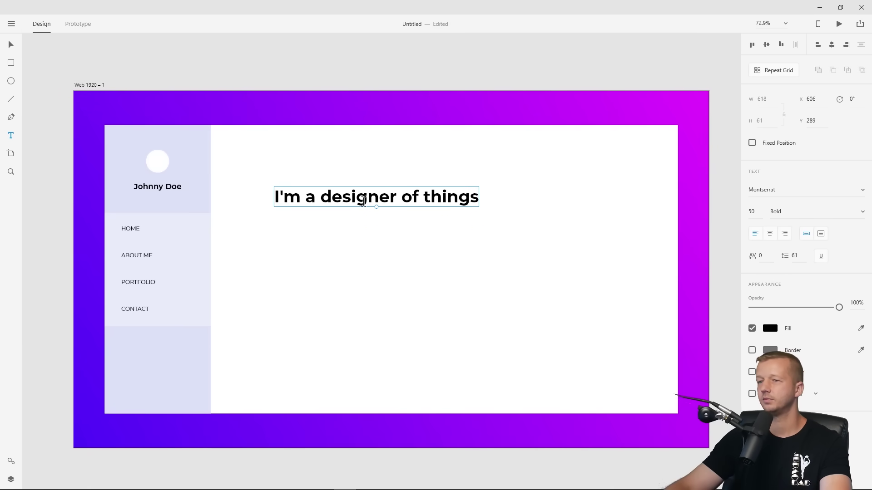
- Move the heading to about X 569, Y 259 and set its font size to 54
click(11, 44)
mouse_move(314, 196)
mouse_down()
mouse_move(319, 205)
mouse_move(311, 202)
mouse_up()
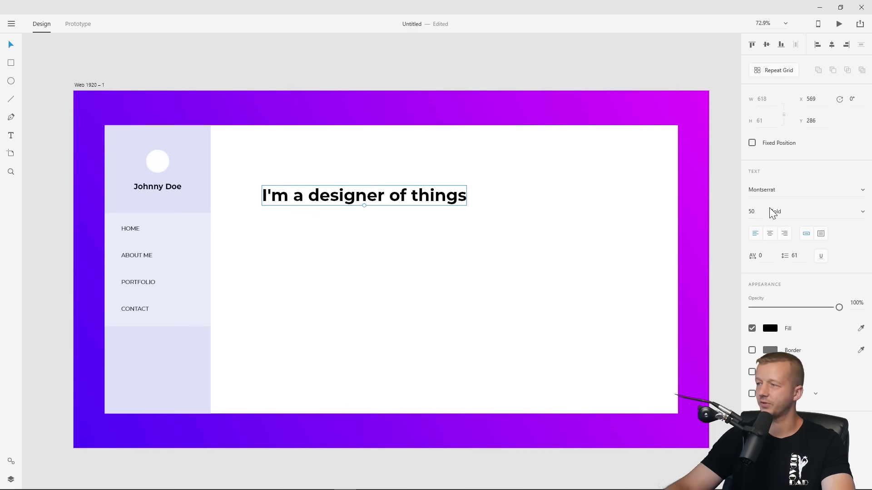
click(753, 211)
key(Up)
key(Up)
key(Up)
key(Up)
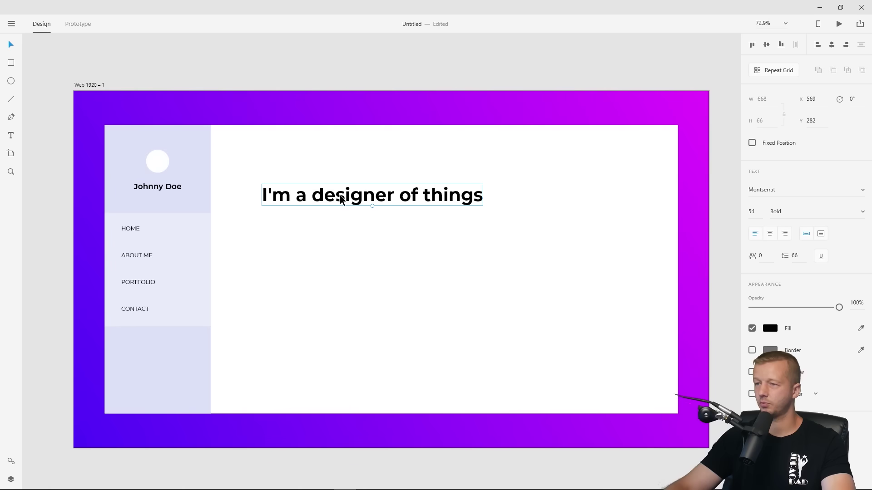
mouse_move(340, 195)
mouse_down()
mouse_move(342, 204)
mouse_move(343, 188)
mouse_up()
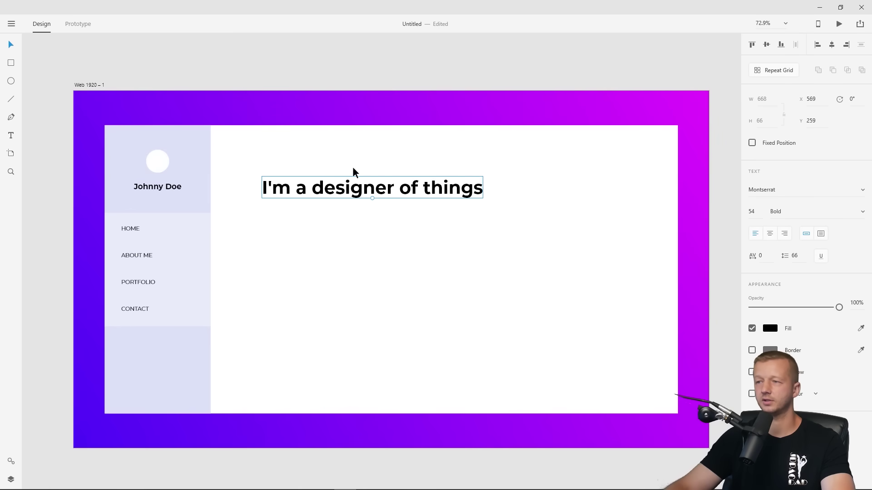
click(317, 71)
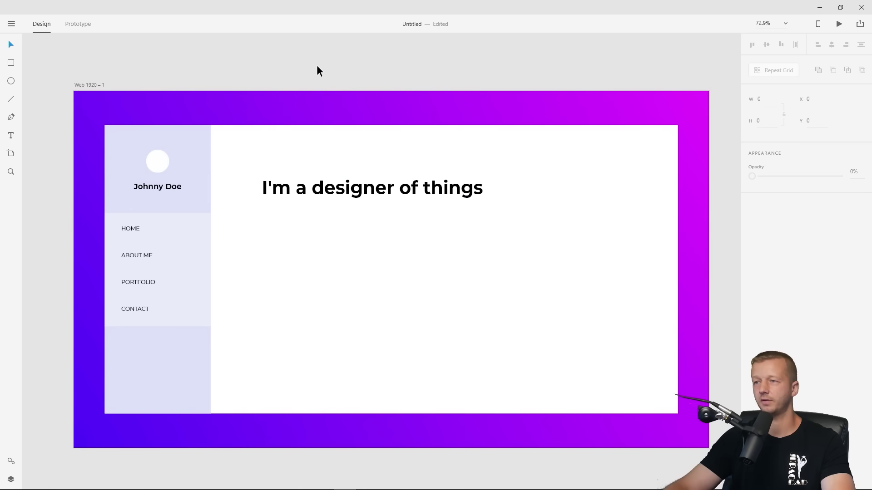
click(350, 194)
click(341, 72)
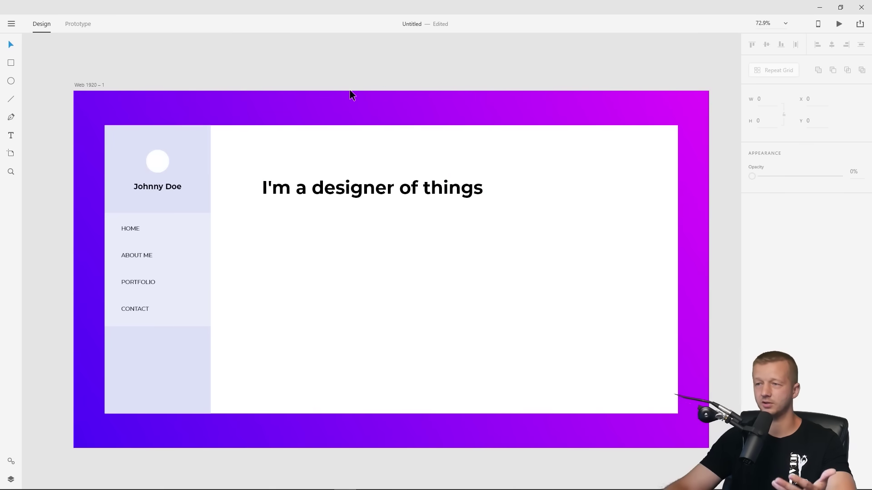
click(340, 194)
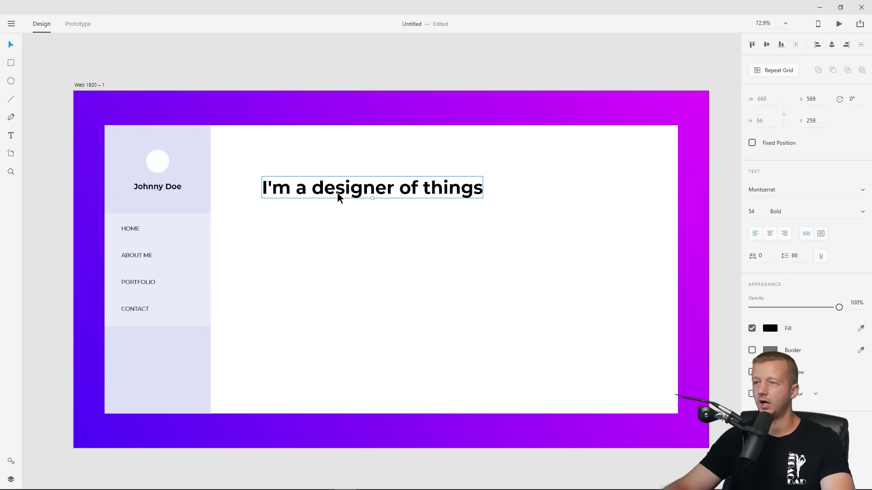
click(194, 55)
- Draw an area text box about 1118 × 91 px below the heading, aligned to its start, with the placeholder "sdf"
click(8, 138)
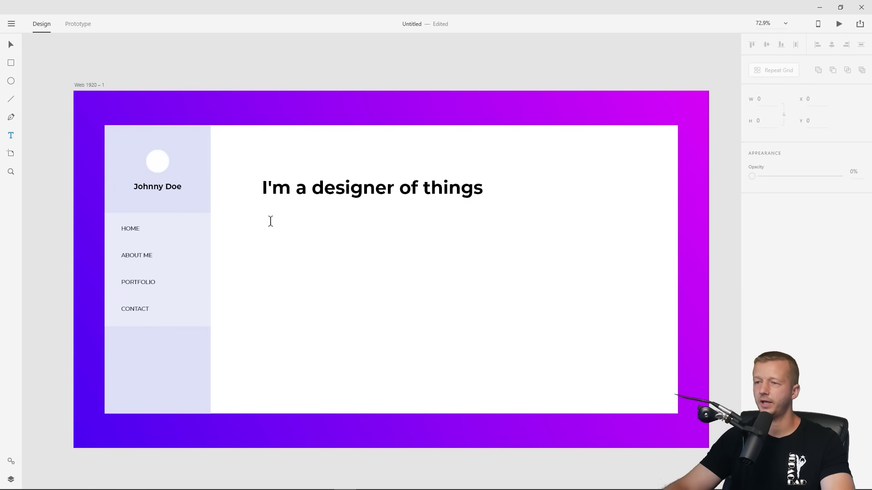
drag(261, 212, 632, 243)
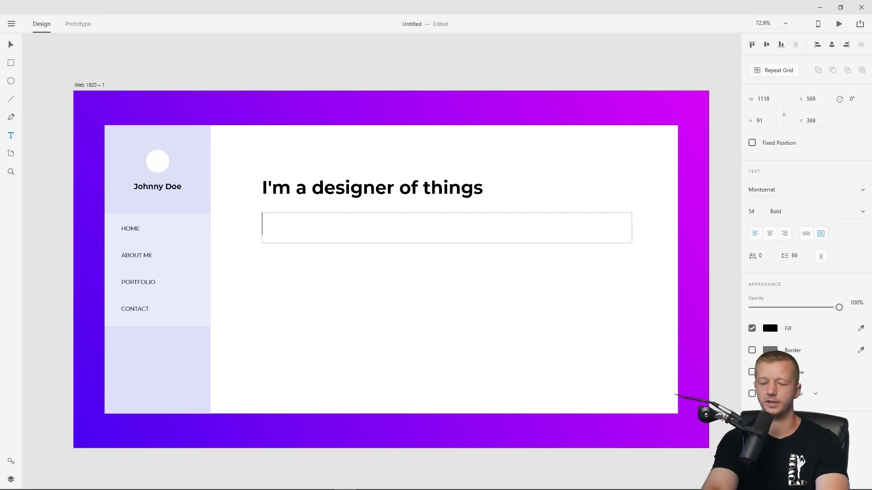
text(sdf)
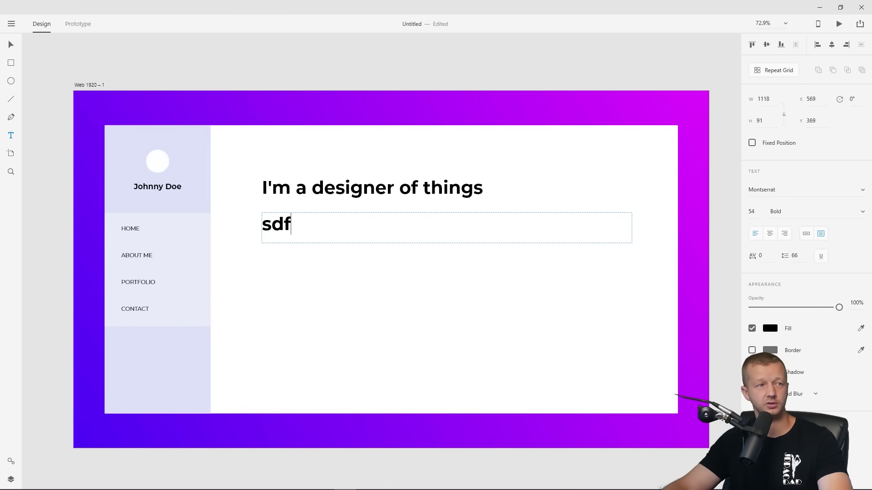
- Set the placeholder text below the heading to font size 25 and Regular weight
key(ctrl+a)
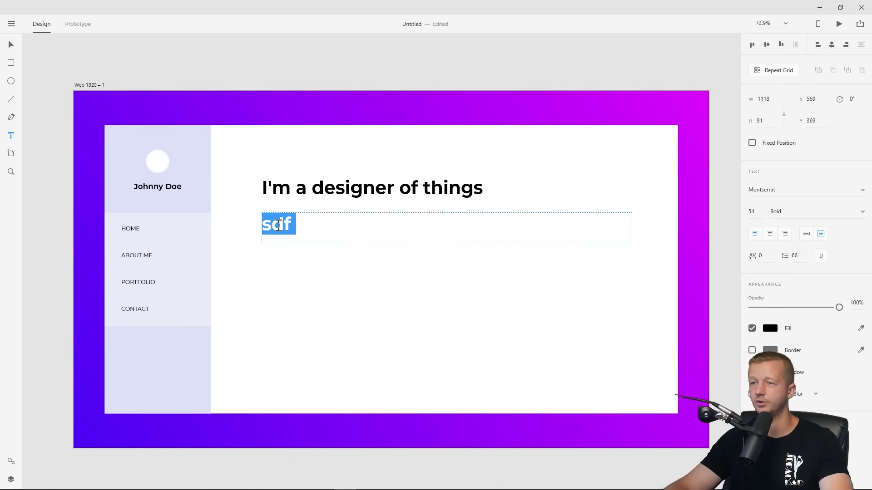
drag(760, 211, 740, 213)
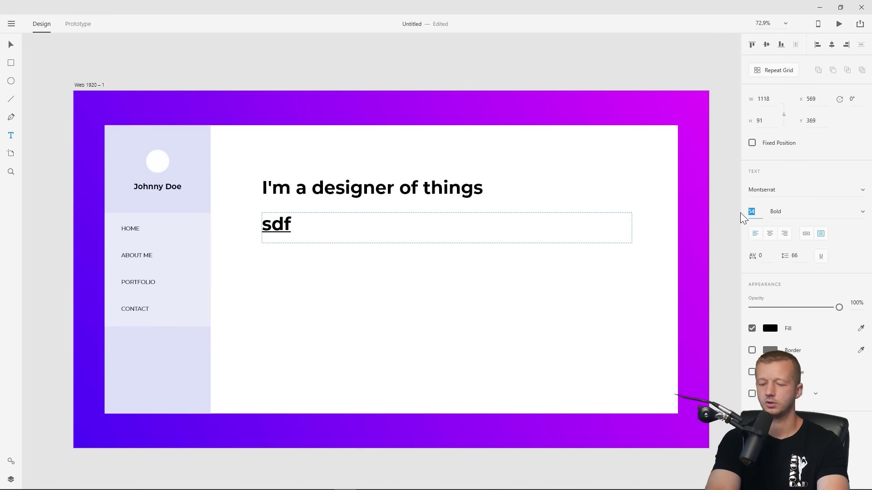
text(25)
key(Return)
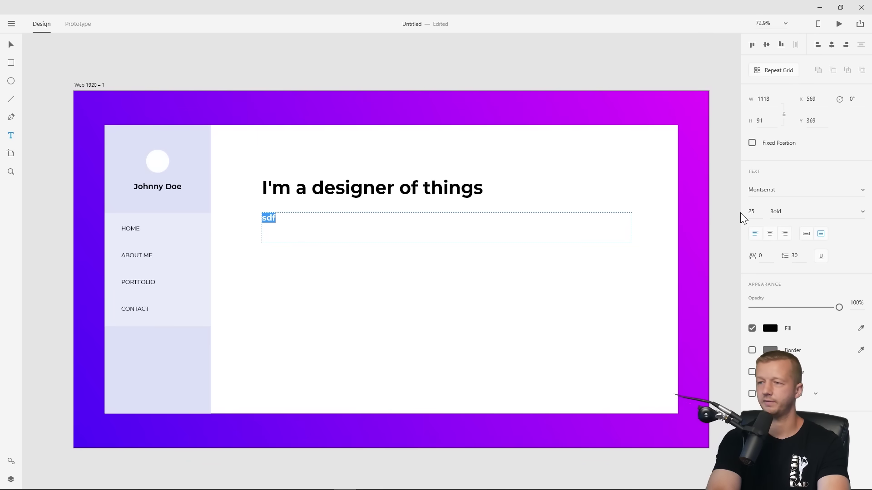
click(857, 217)
scroll(815, 278, up, 3)
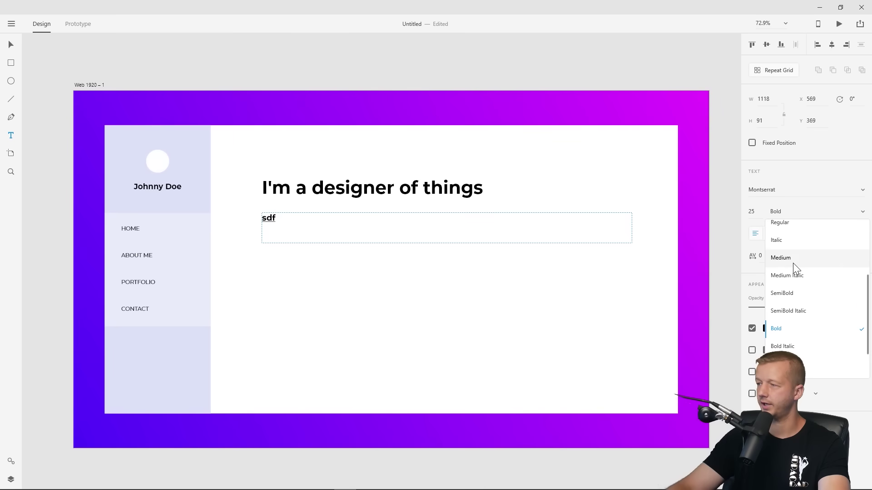
scroll(794, 261, up, 1)
click(788, 249)
click(281, 220)
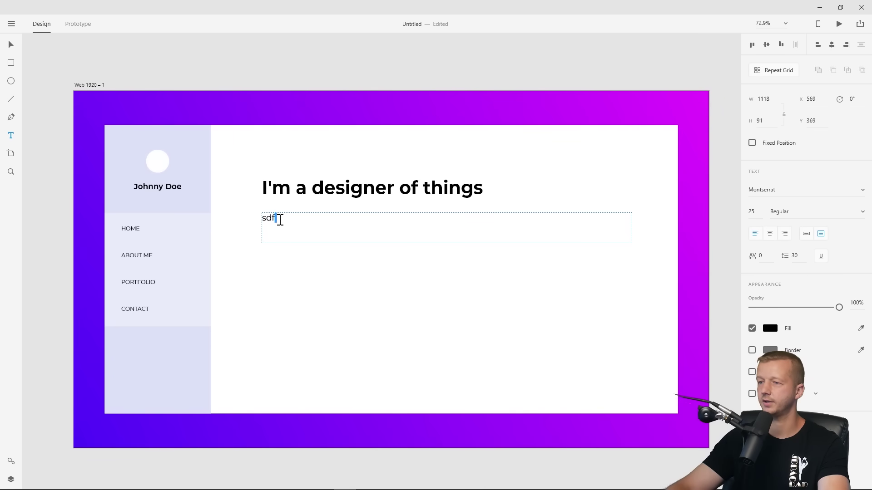
- Replace the placeholder with "You design this thing and then make it a reality in the browser, oh yeah.. Imagine the possibilities of your new skill."
drag(271, 219, 261, 219)
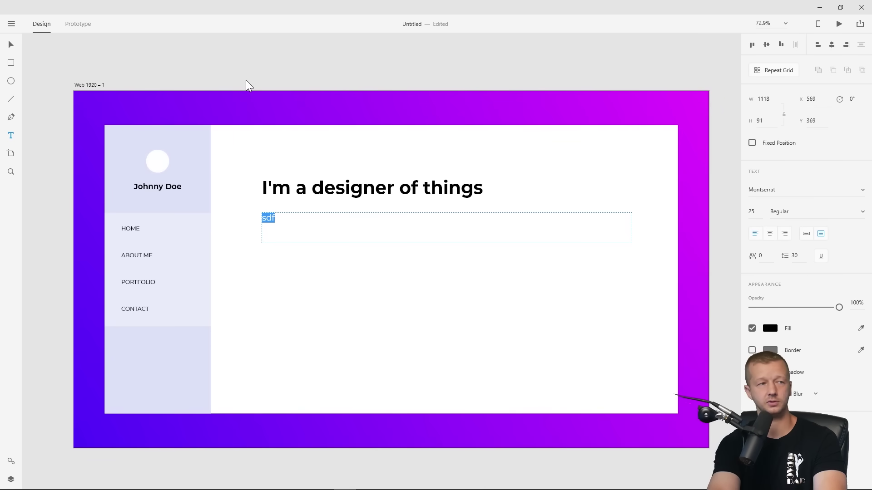
text(You des)
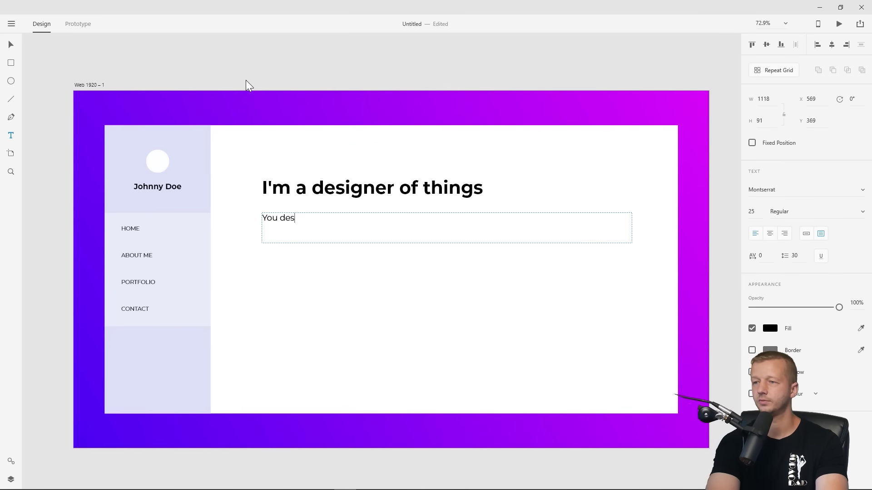
text(ign this thing an)
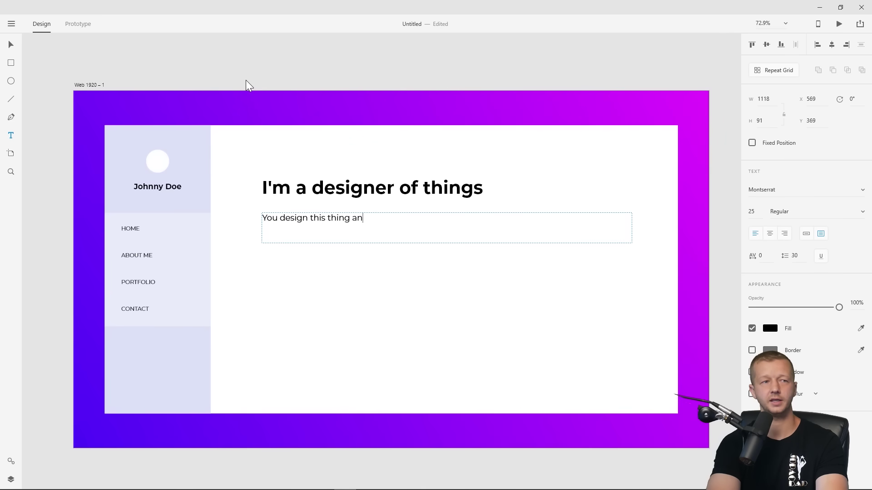
text(d then make it a reality in the browser, oh yeah.. la)
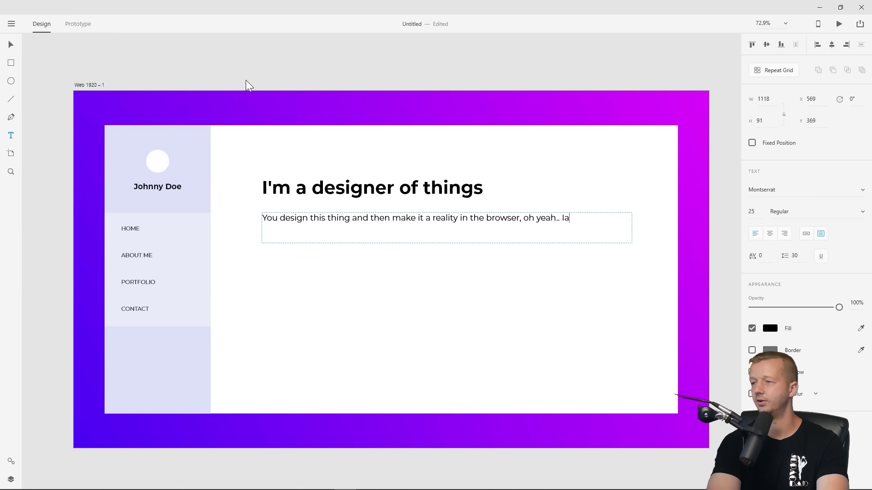
key(BackSpace)
text(magine the possibilities of your new skill.)
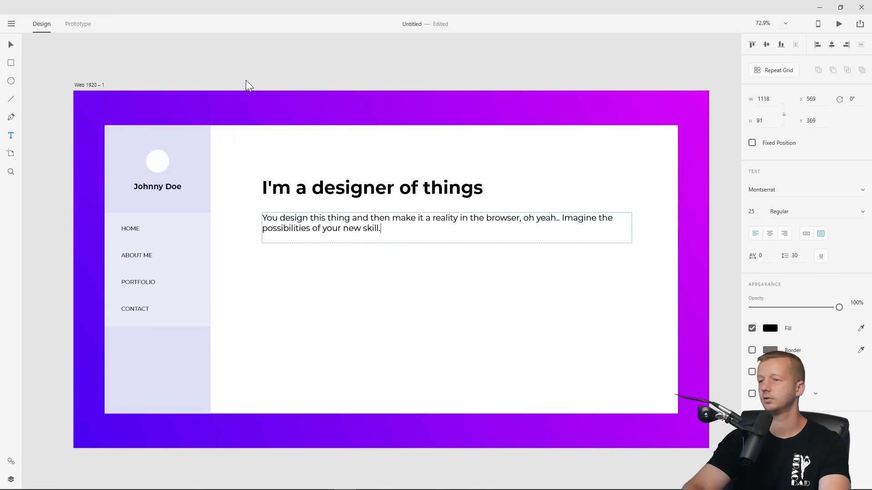
key(Escape)
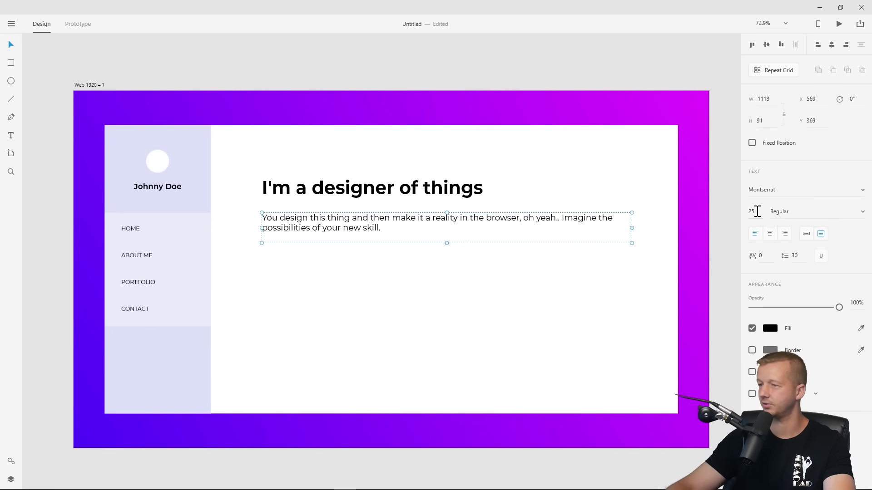
- Try the paragraph below the heading at font size 26, and enlarge it to 36
click(755, 210)
key(Up)
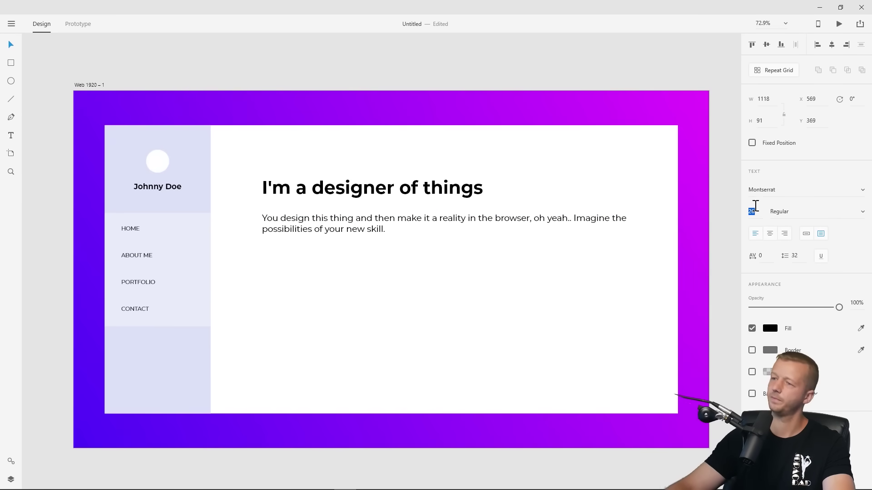
click(274, 72)
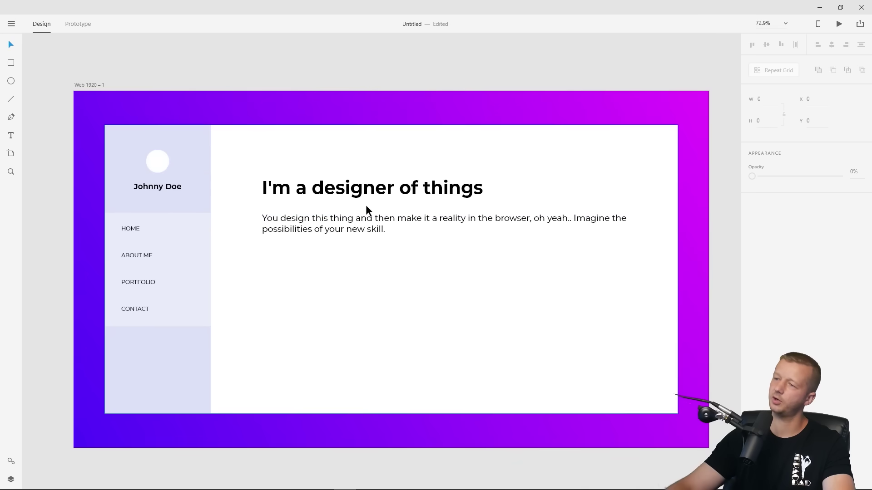
click(499, 221)
drag(766, 209, 755, 169)
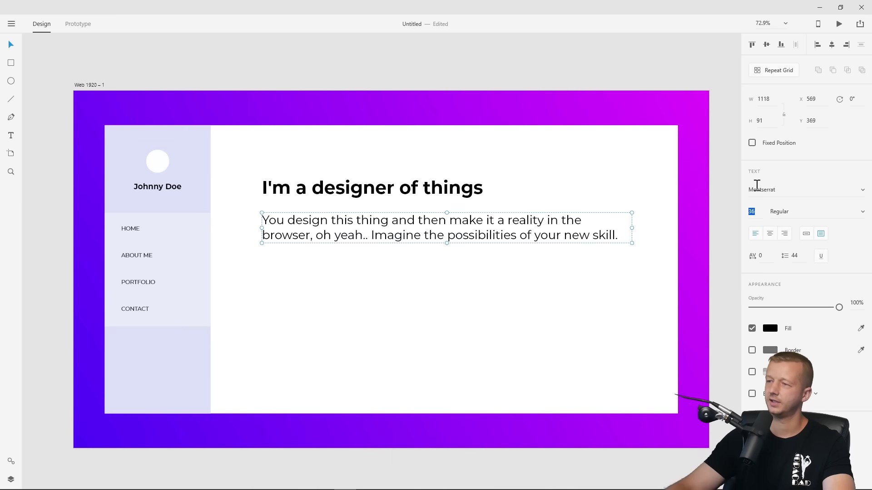
- Compare the text settings of the heading and the paragraph below it, and set the paragraph's font size to 24
click(300, 190)
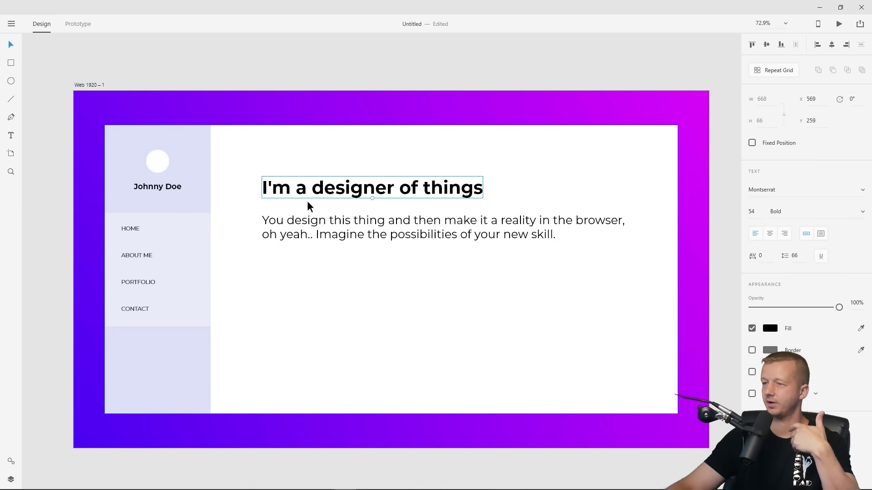
click(327, 227)
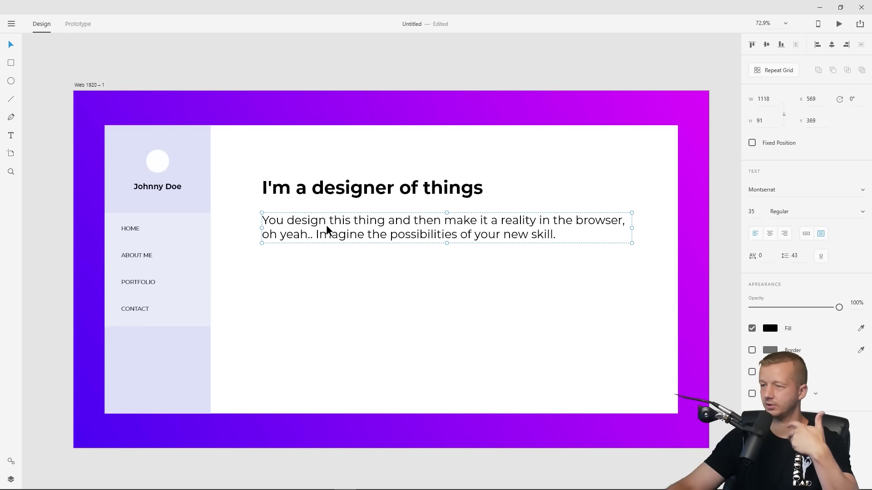
click(329, 191)
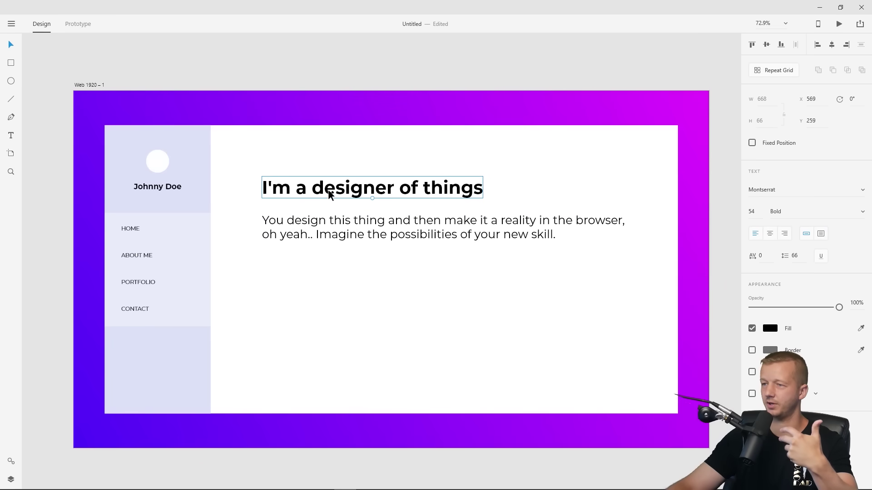
click(331, 224)
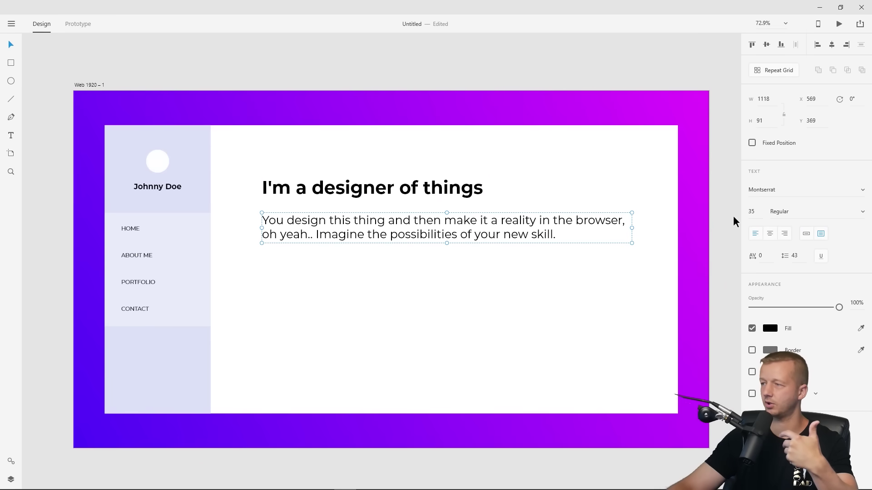
click(754, 211)
text(26)
key(Return)
key(Down)
key(Down)
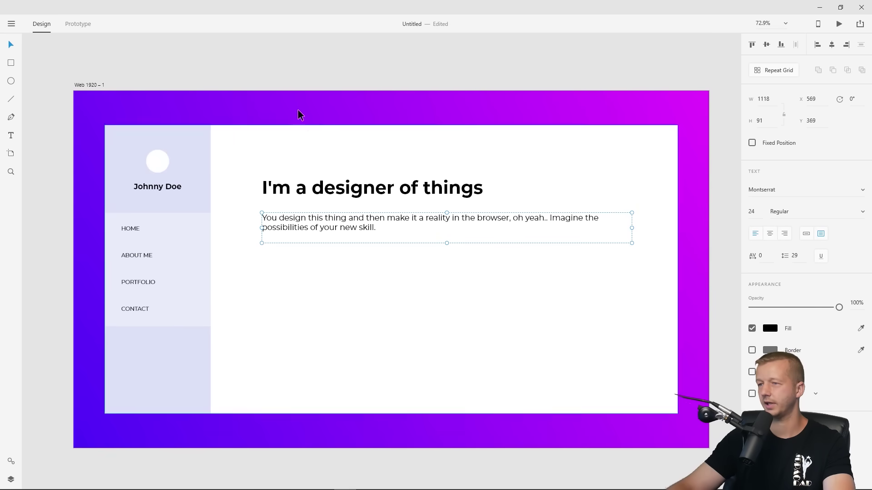
- Increase the line spacing of the paragraph below the heading to 38
click(379, 121)
click(355, 230)
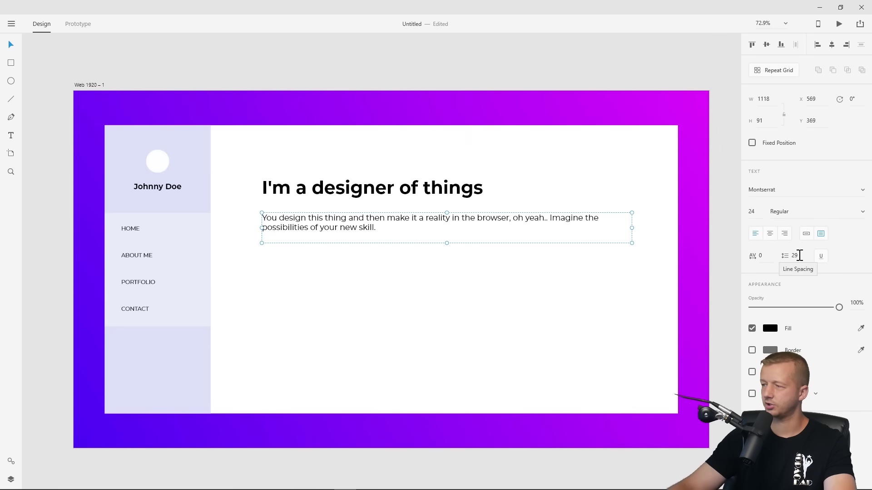
drag(796, 253, 798, 233)
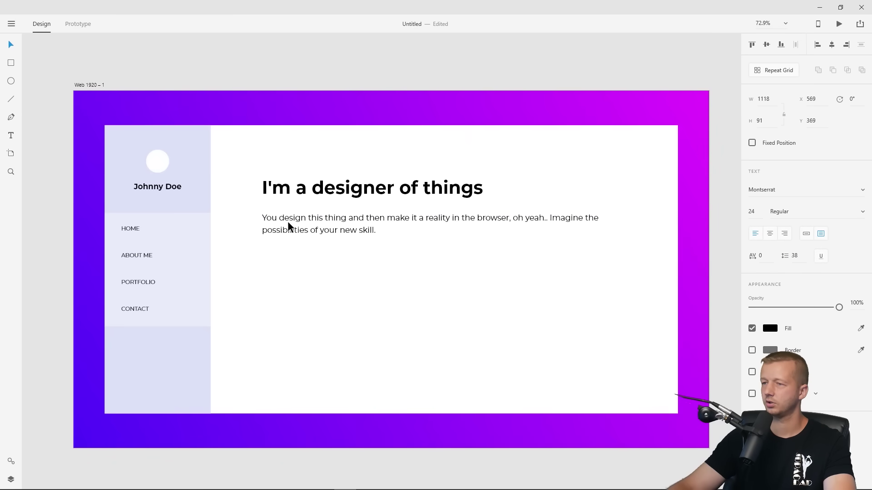
- Move the heading and paragraph together straight down within the white content area
shift+click(284, 188)
drag(286, 190, 296, 227)
click(248, 75)
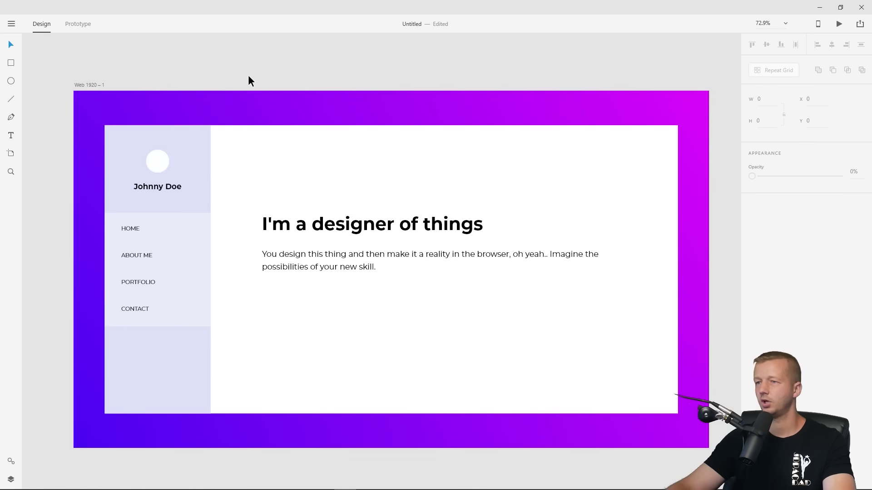
- Draw a rectangle about 357 × 66 px below the paragraph, aligned to its start, and round its corners to a radius of 10
click(11, 62)
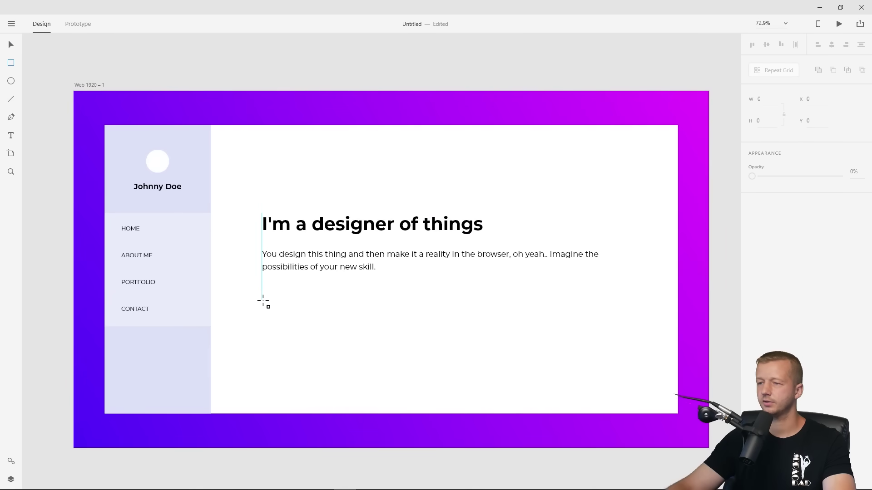
mouse_move(262, 301)
mouse_down()
mouse_move(376, 309)
mouse_move(372, 326)
mouse_move(380, 323)
mouse_up()
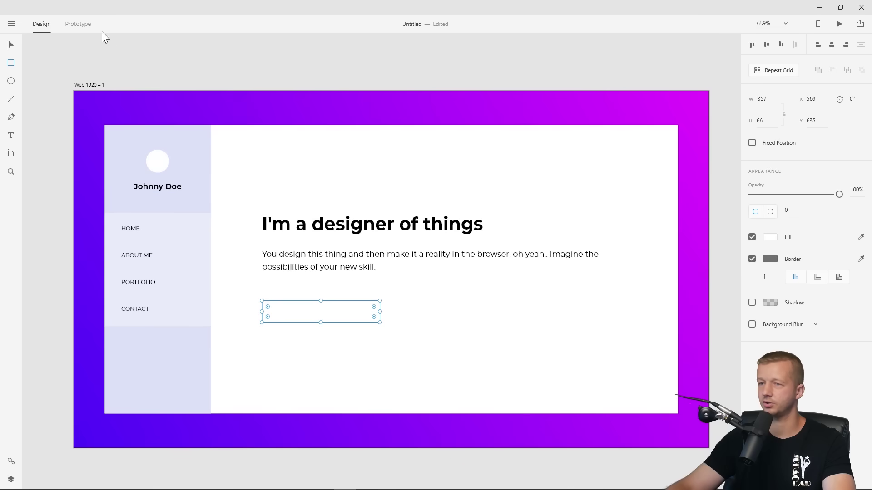
click(12, 44)
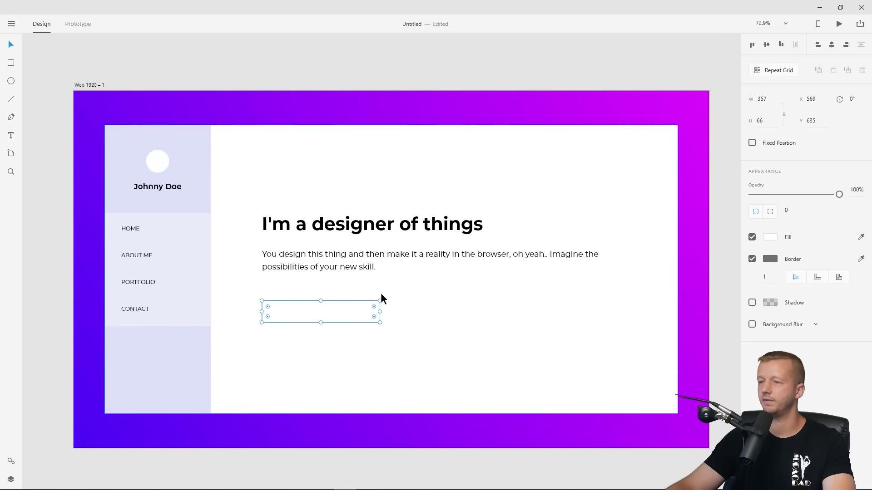
drag(371, 304, 364, 312)
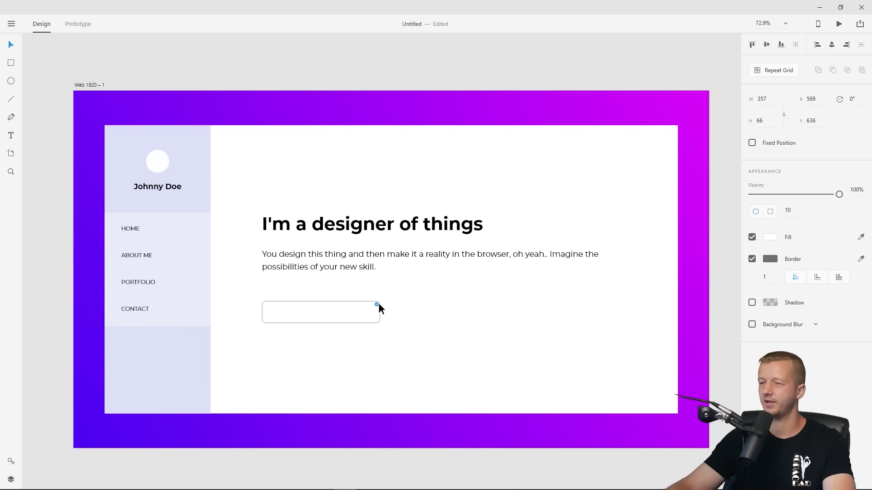
drag(378, 303, 376, 303)
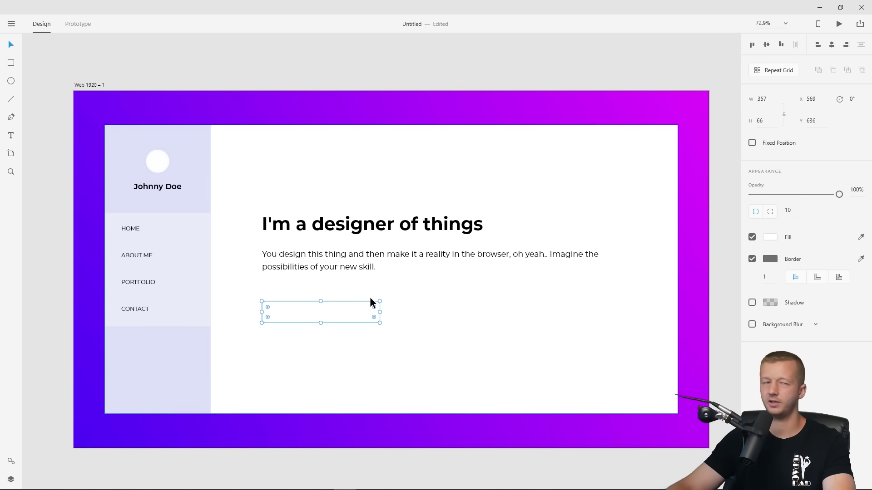
- Remove the border of the rectangle below the paragraph and fill it with solid blue #1783FF
click(773, 258)
click(783, 250)
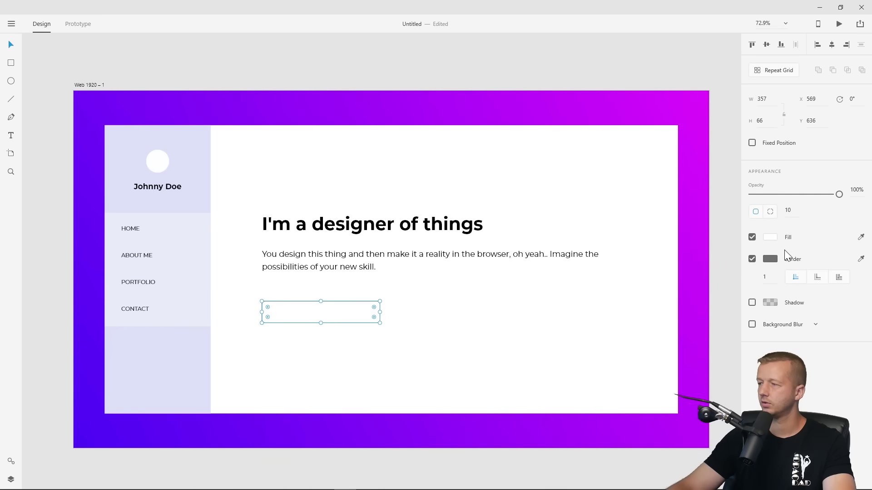
click(751, 259)
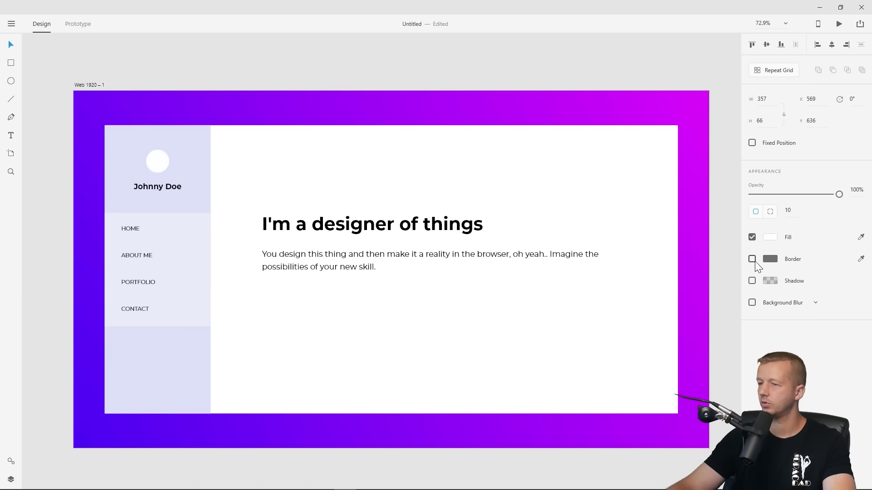
click(772, 236)
click(724, 212)
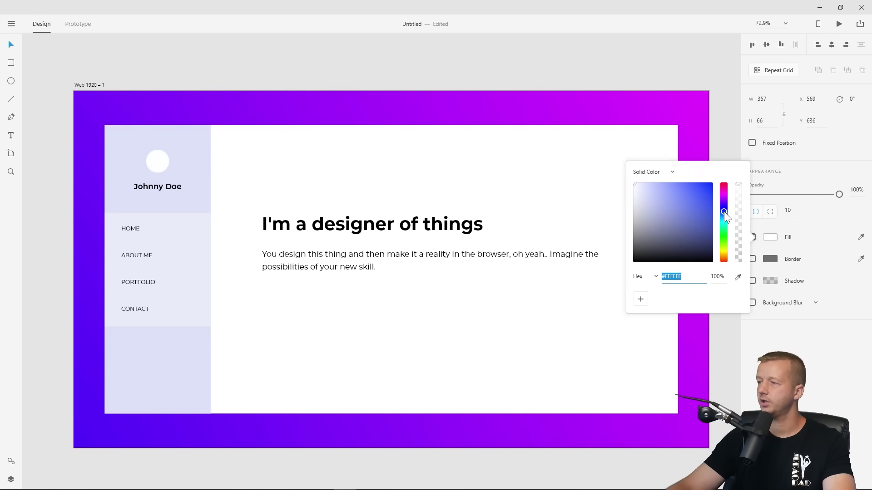
drag(722, 216, 723, 216)
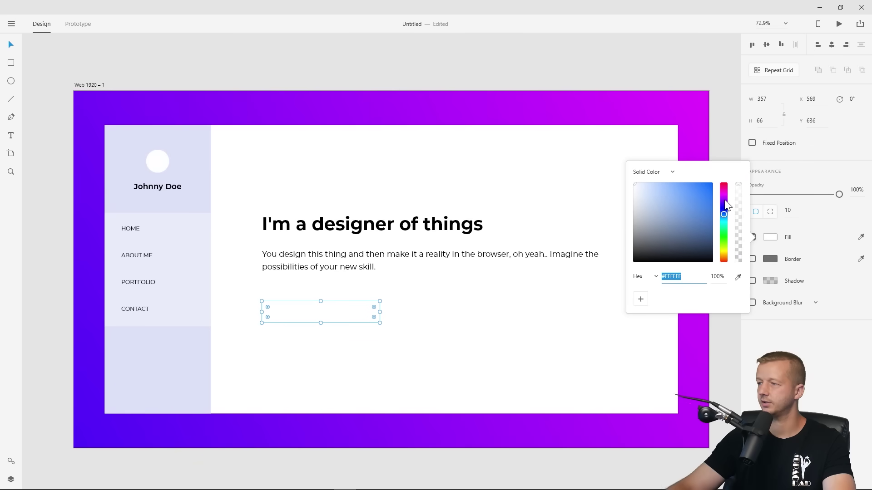
click(705, 182)
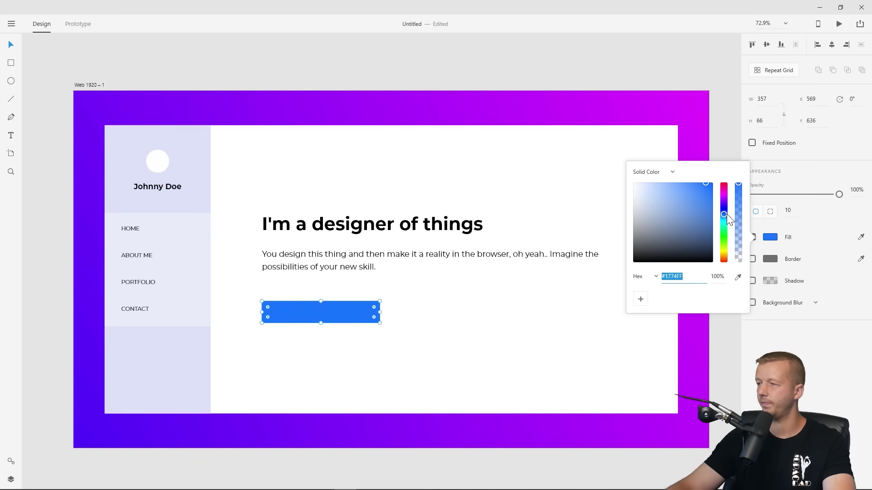
drag(726, 215, 724, 215)
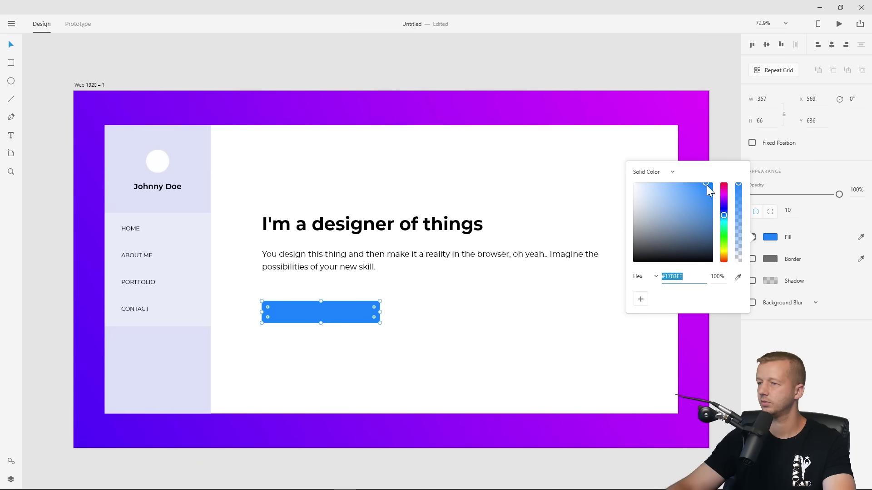
- Enlarge the blue button rectangle to about 411 × 76 px and reduce its corner radius to 5
drag(374, 310, 307, 283)
scroll(389, 329, up, 3)
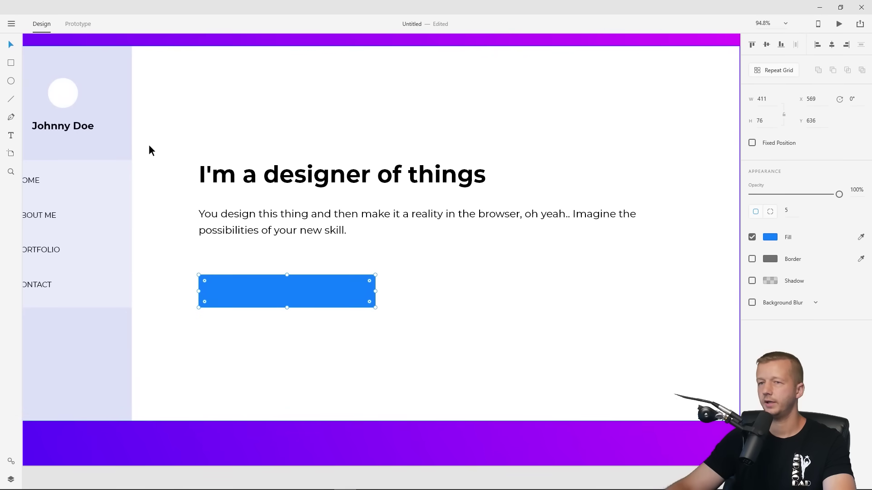
click(182, 118)
- Add a center-aligned area text box about 411 × 40 px across the blue button, reading "my portfolio"
click(11, 135)
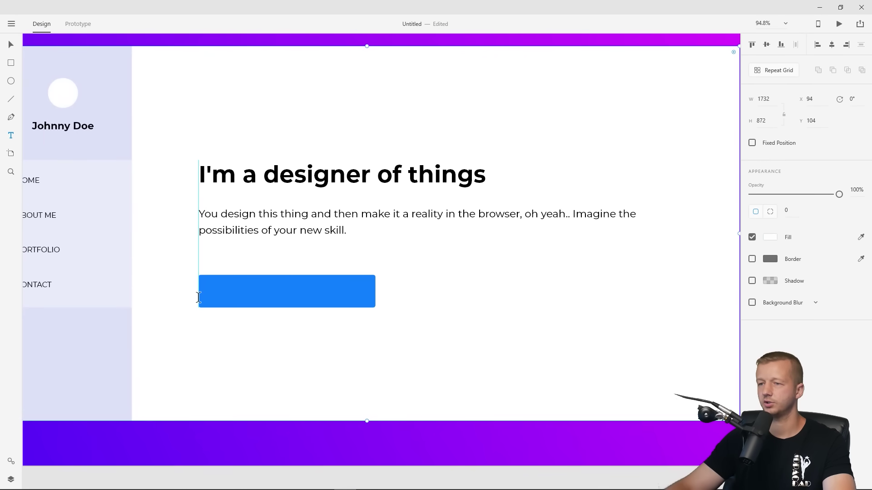
drag(199, 283, 376, 301)
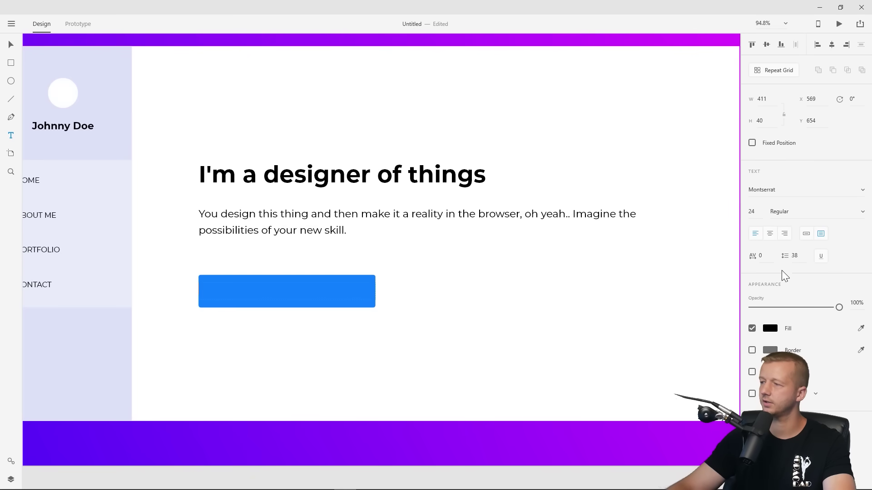
click(770, 233)
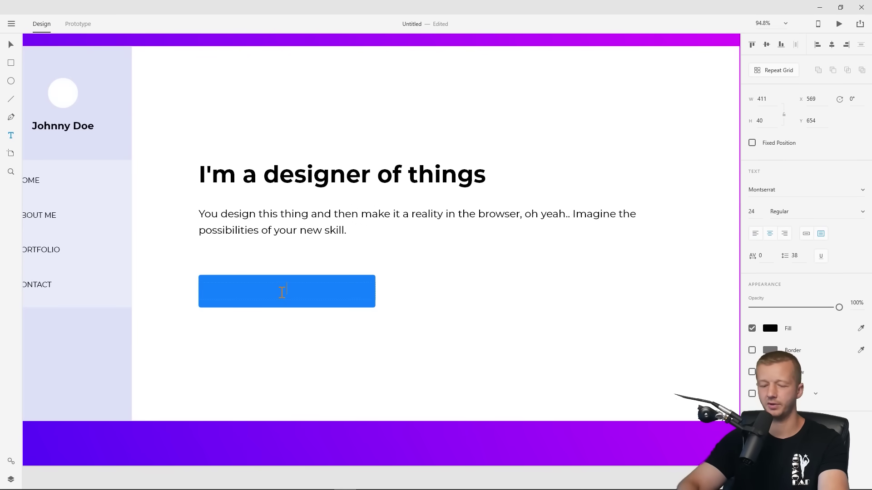
text(my portfolio)
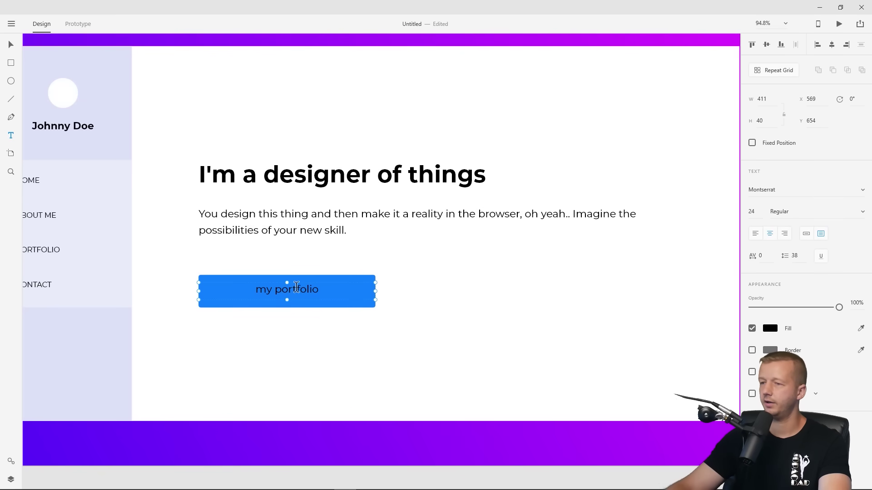
click(11, 45)
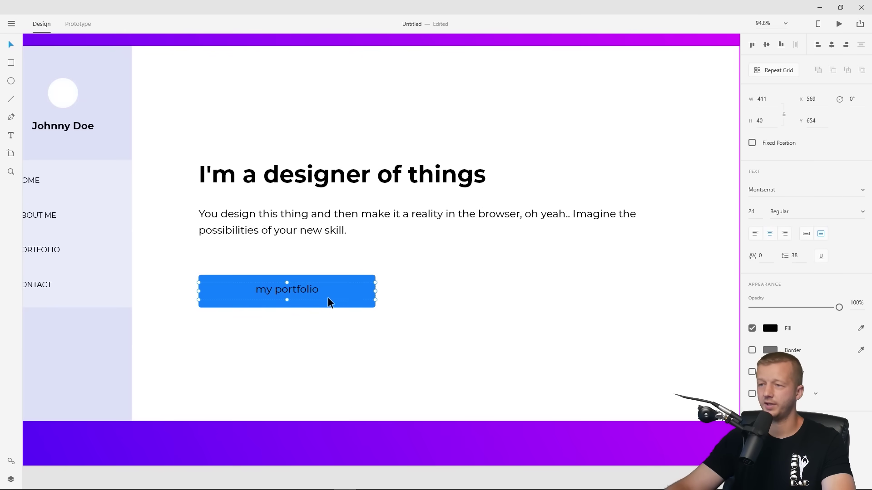
key(Escape)
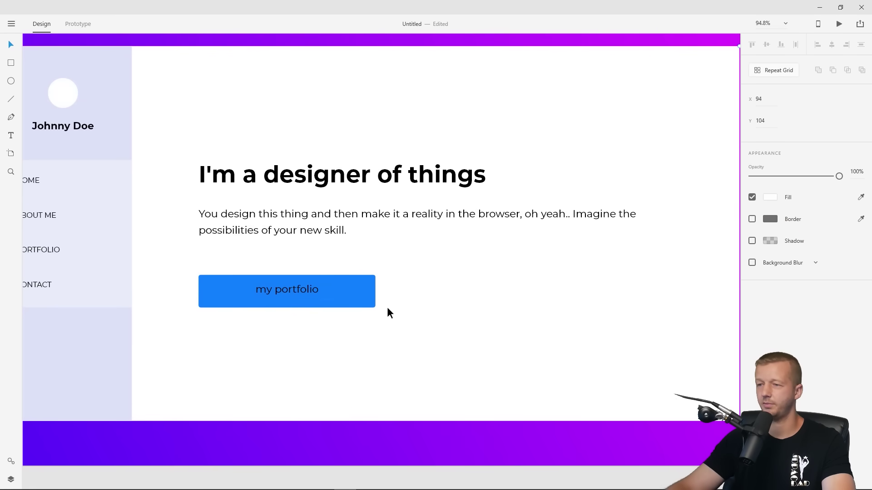
- Colour the "my portfolio" label white (#FFFFFF) and lower its text box's upper edge to make it about 35 px high
double_click(286, 292)
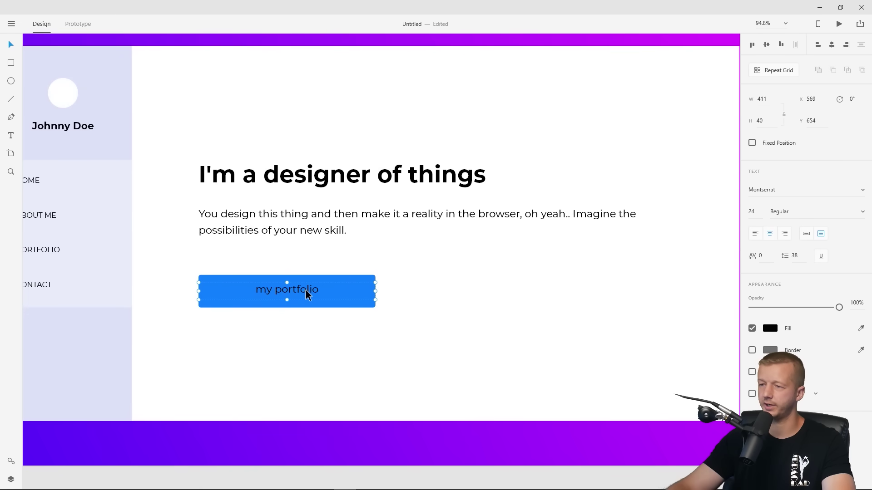
click(770, 328)
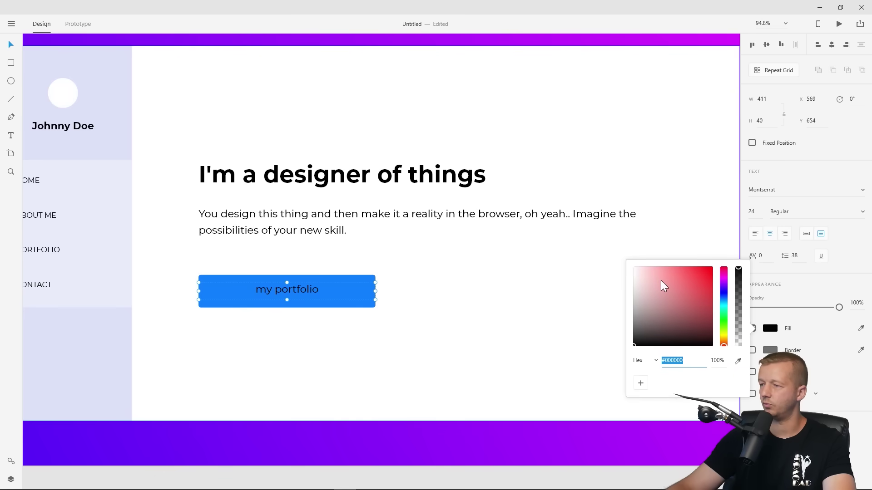
click(634, 268)
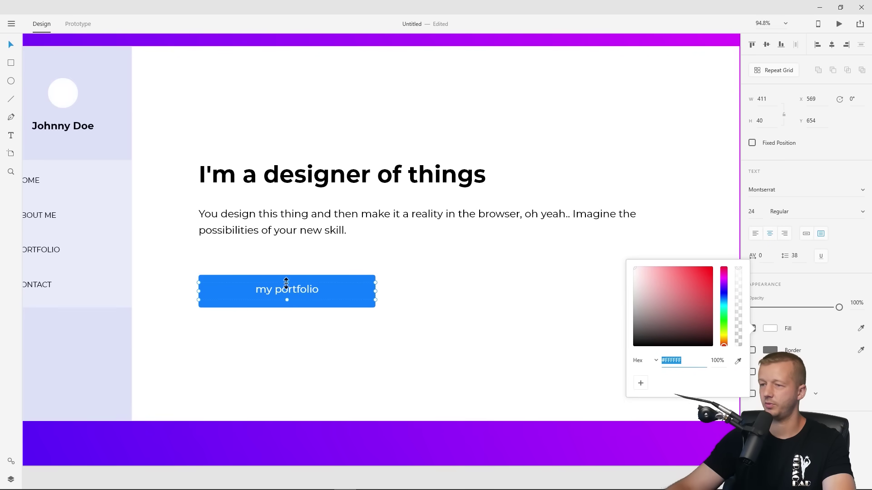
drag(286, 283, 287, 285)
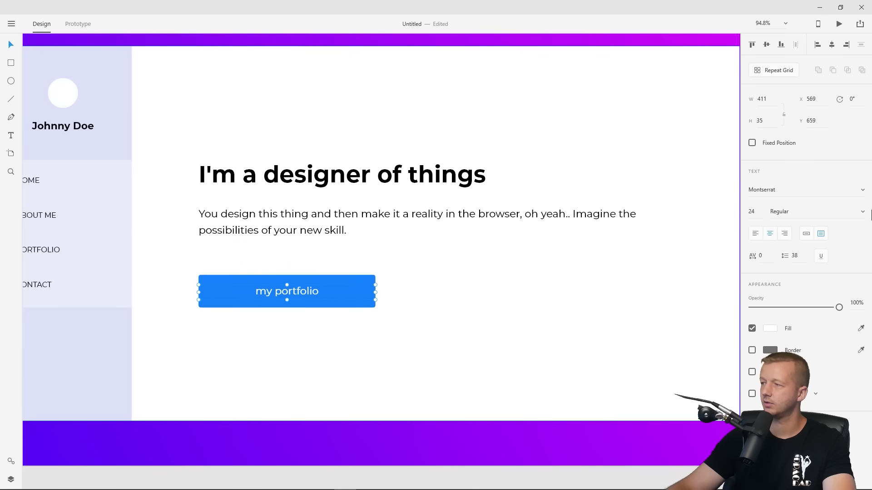
- Set the "my portfolio" button label to Bold weight and font size 26
click(871, 214)
click(792, 332)
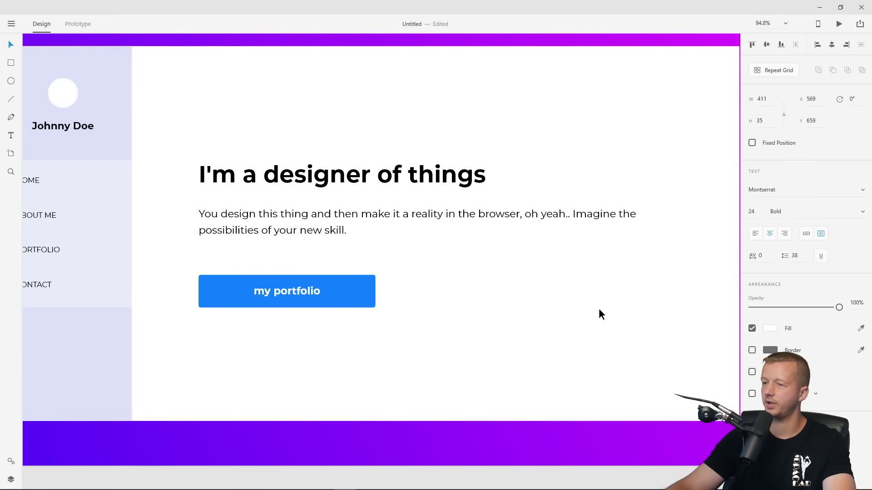
click(327, 276)
click(307, 292)
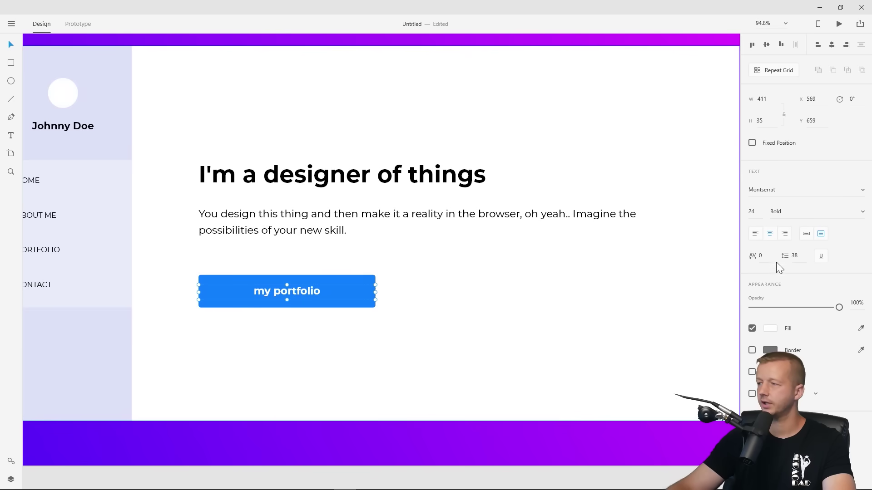
click(753, 211)
key(Up)
key(Up)
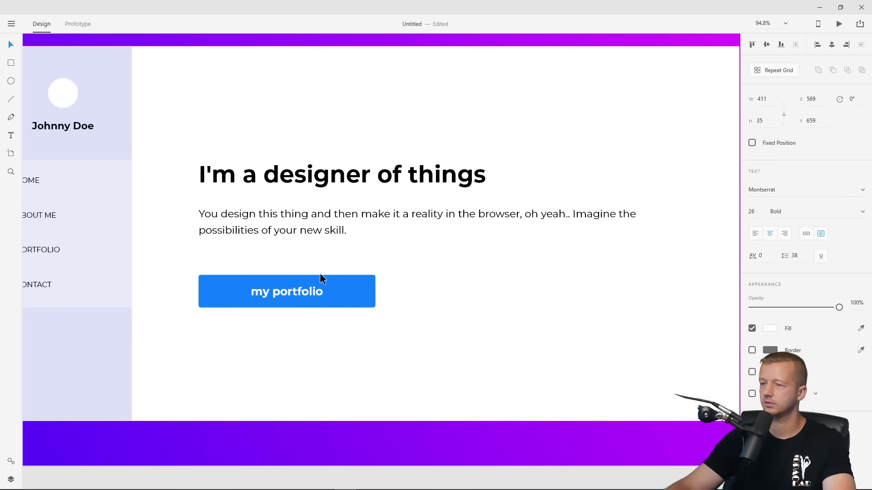
- Nudge the "my portfolio" label up by 2 px and enlarge its font size to 47
click(298, 290)
key(Up)
key(Up)
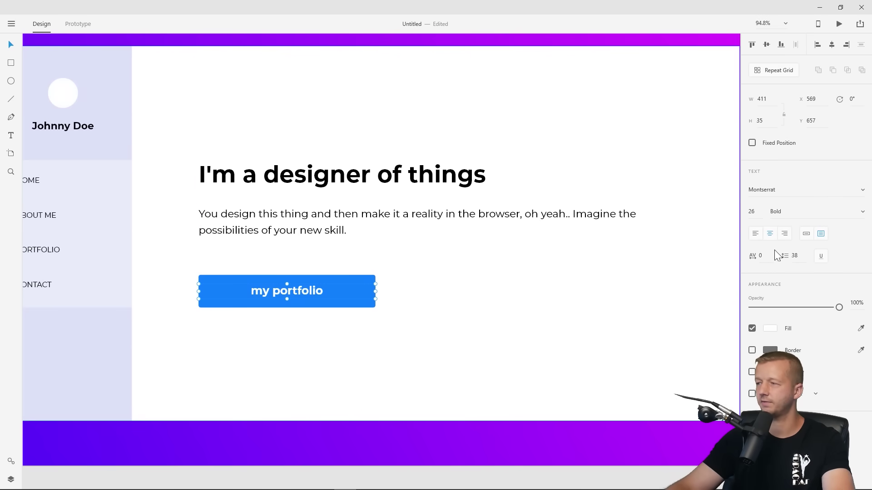
drag(755, 210, 770, 168)
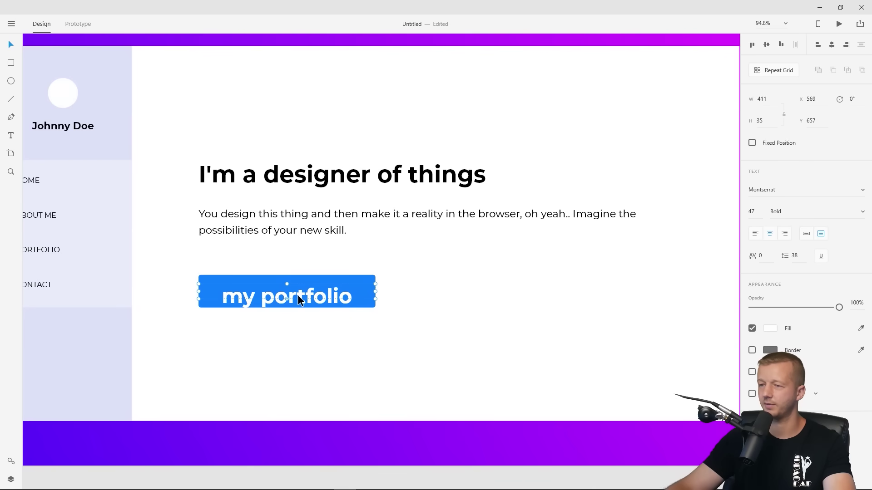
- Undo the last font-size increase of the "my portfolio" label and clear the selection
key(ctrl+z)
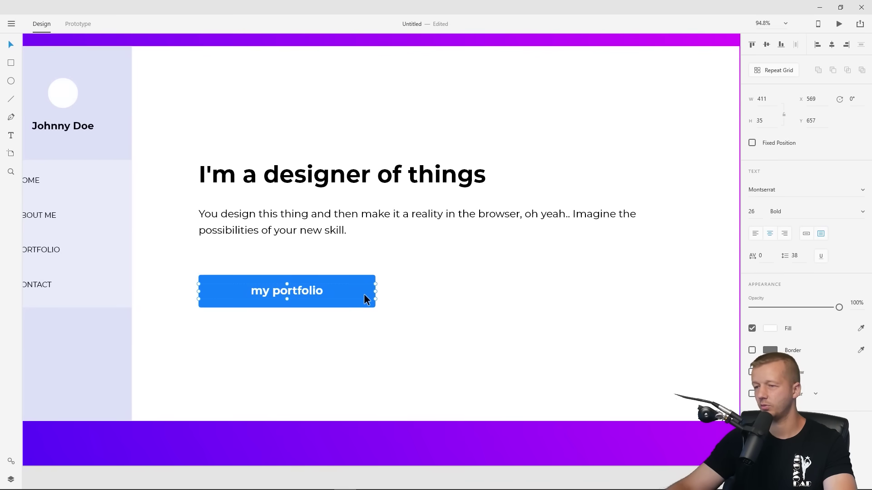
click(431, 284)
scroll(463, 268, down, 1)
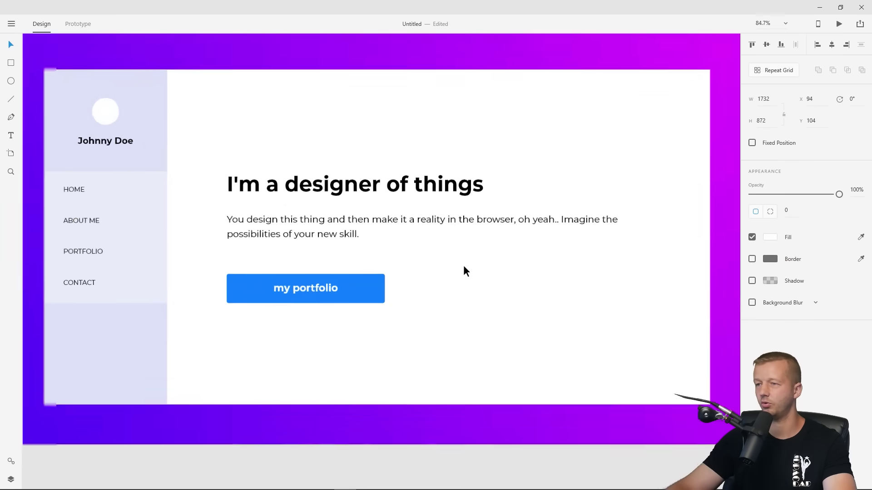
scroll(463, 271, down, 3)
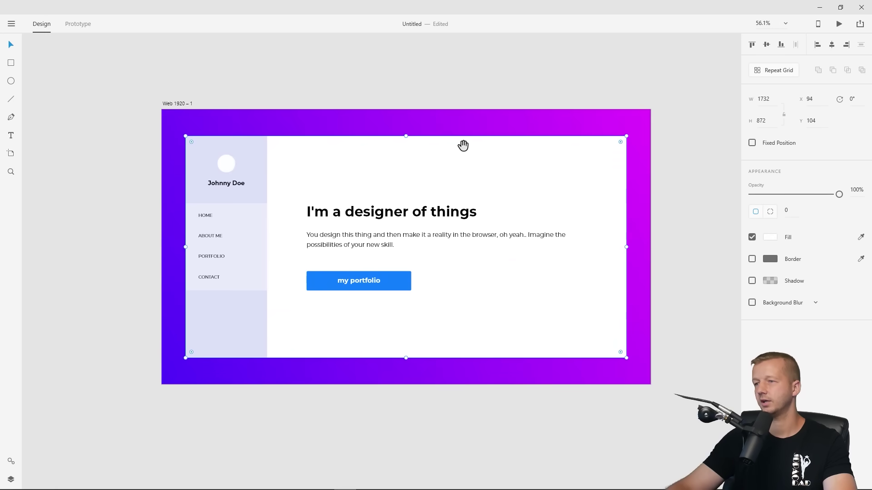
key(Escape)
drag(481, 181, 469, 179)
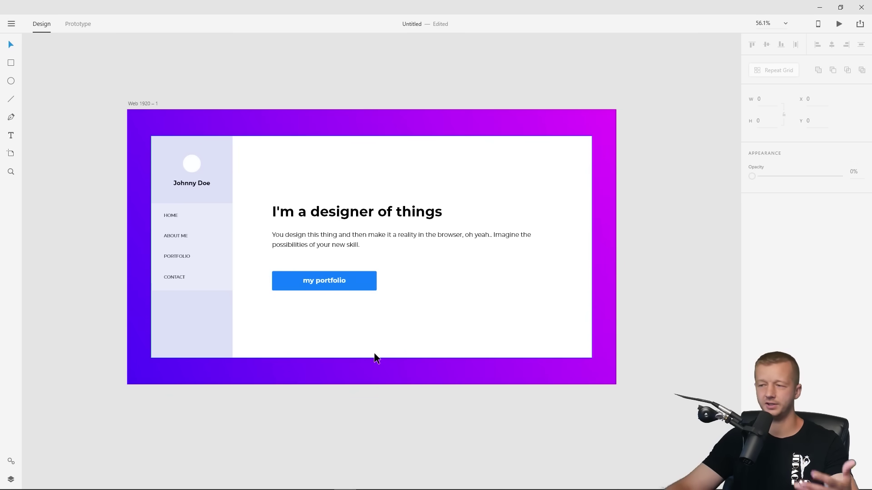
click(429, 325)
click(84, 162)
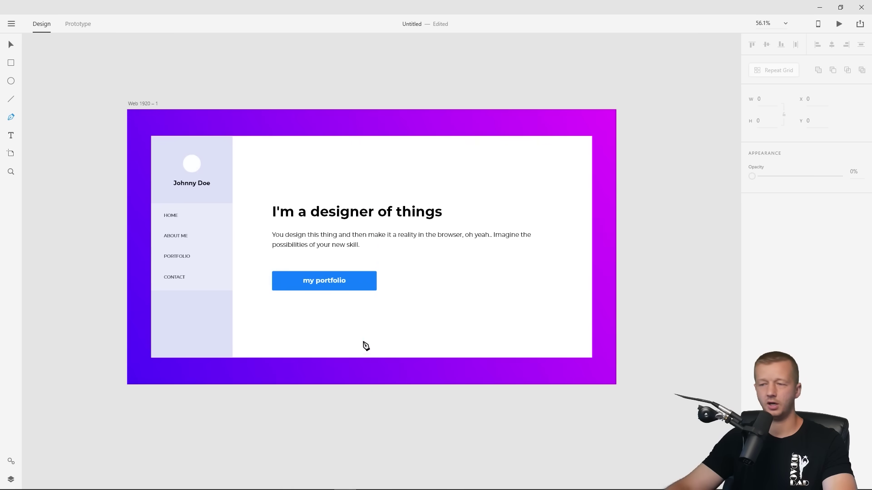
- Start a Pen path on the white area's bottom edge at about X 762 and add a smooth curve point at about X 1181, Y 824
click(322, 358)
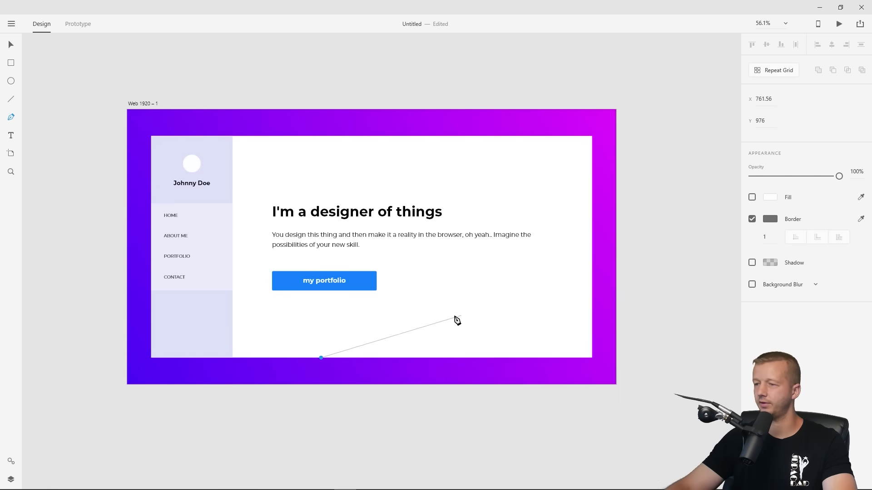
drag(427, 319, 543, 321)
drag(531, 292, 546, 257)
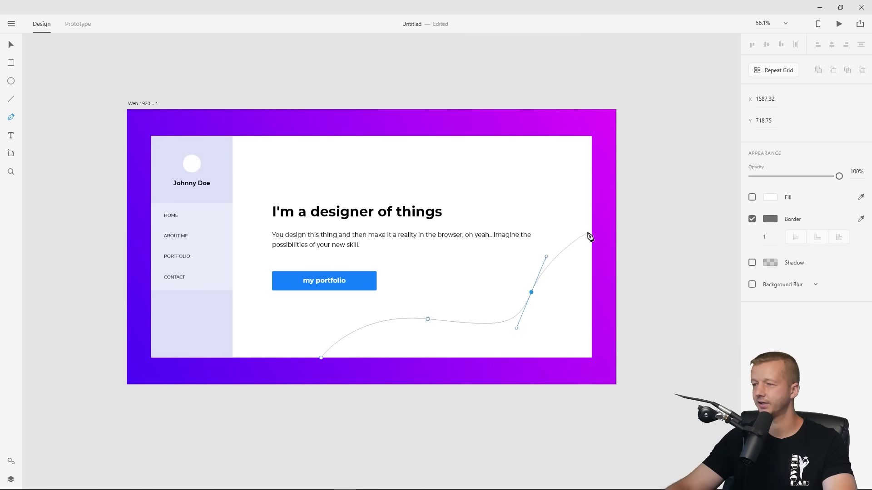
drag(591, 232, 612, 232)
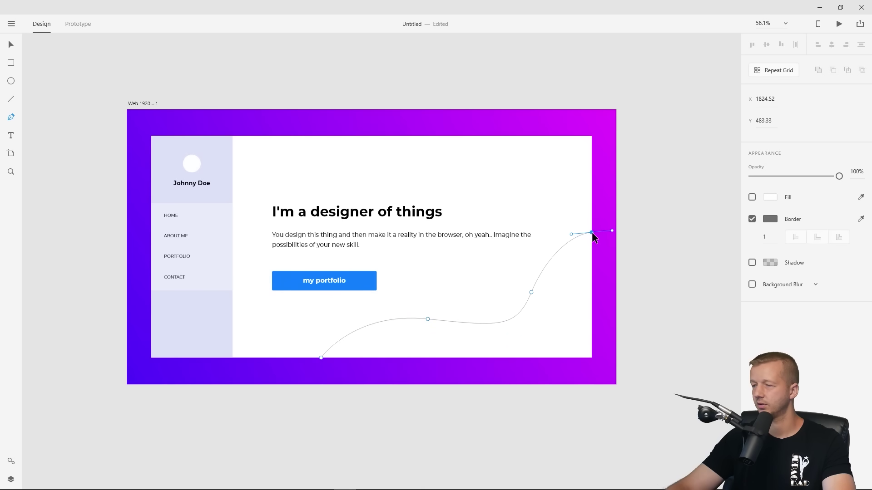
click(592, 233)
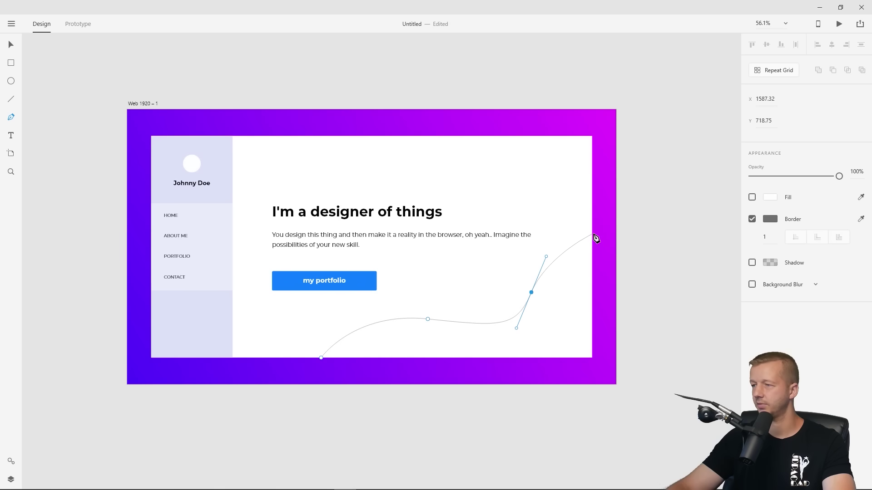
key(ctrl+z)
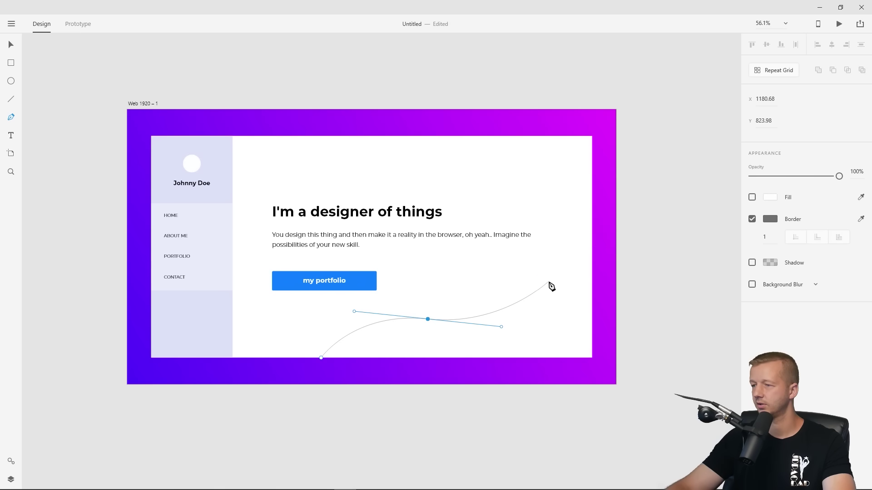
- Continue the path with a smooth point at about X 1673, Y 649, the right edge at about Y 498 and the lower-right corner, closing it
drag(553, 275, 570, 232)
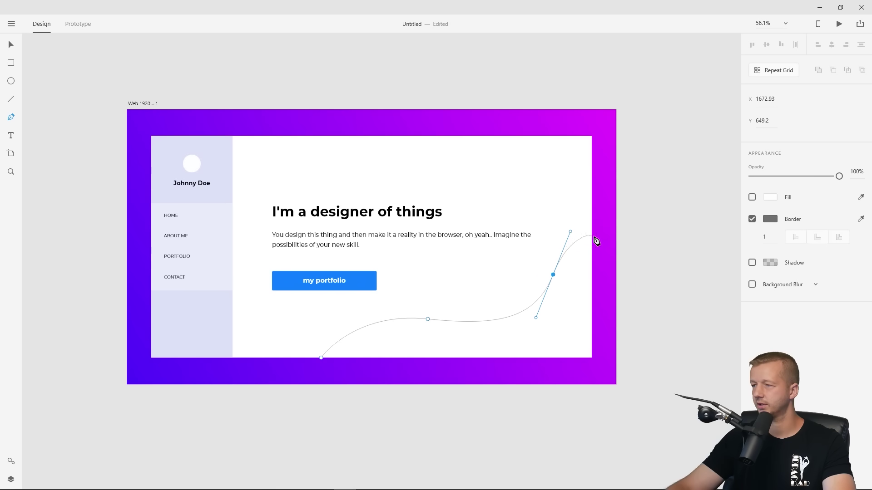
click(592, 236)
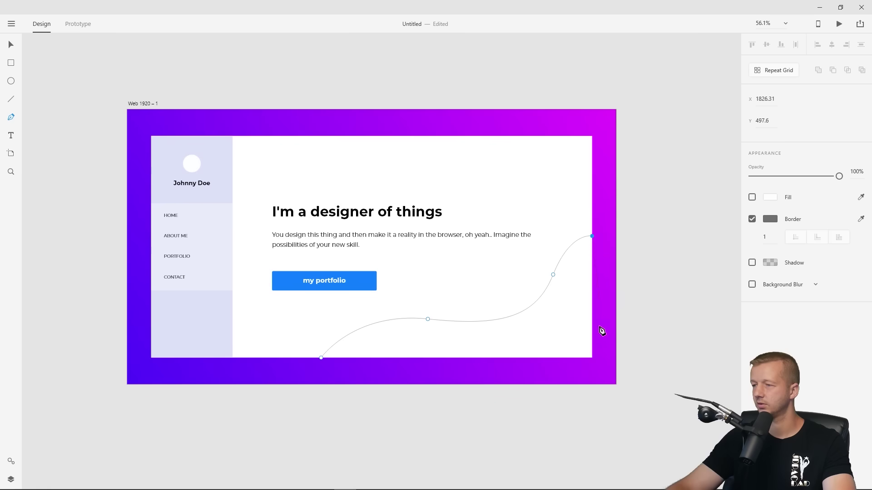
click(593, 359)
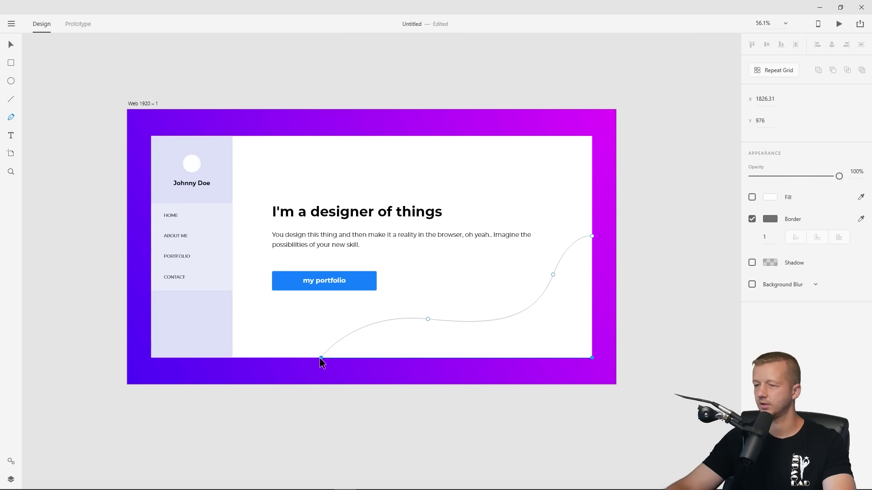
click(321, 359)
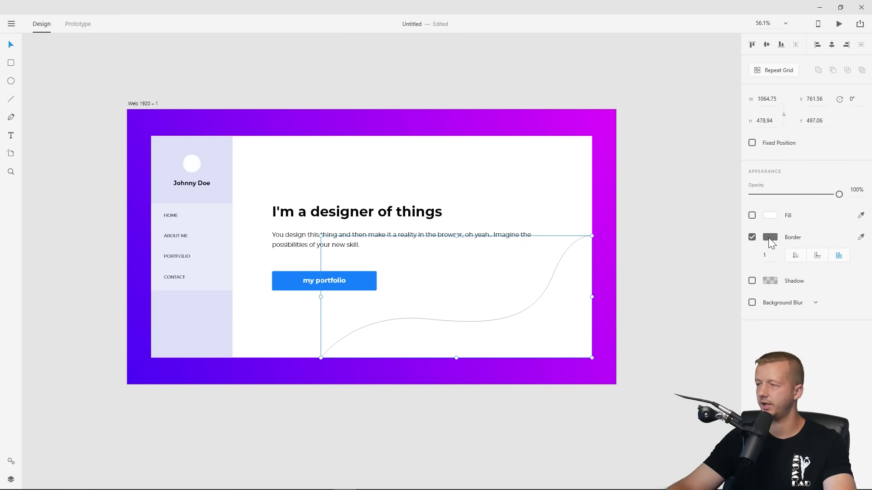
- Remove the wave shape's border and fill it with magenta (#E000FF) sampled from the background gradient
click(751, 237)
click(752, 216)
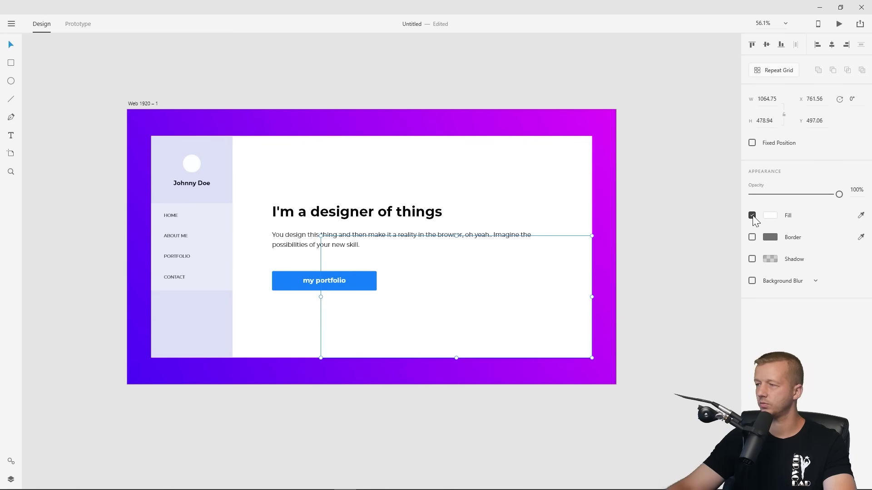
click(766, 217)
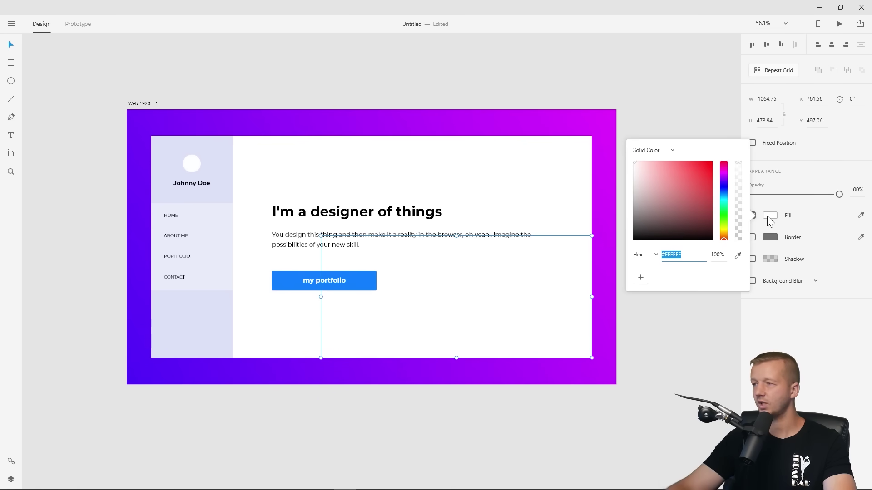
drag(644, 165, 625, 170)
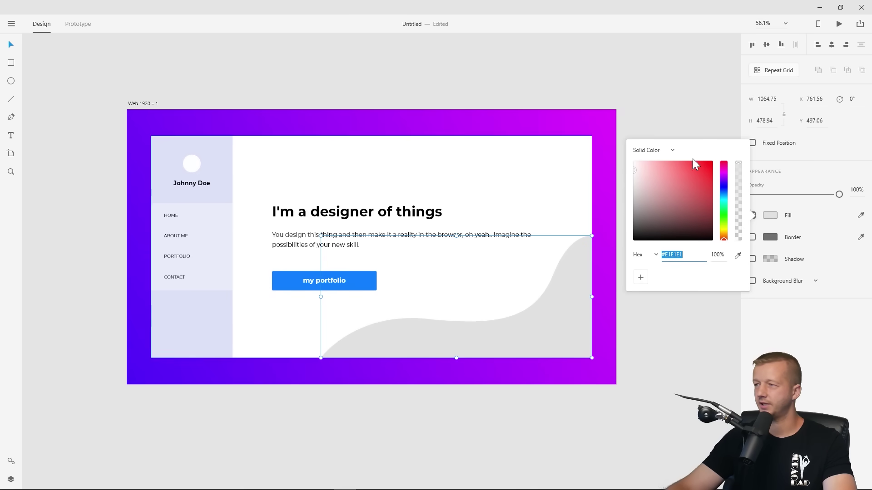
click(738, 257)
click(609, 146)
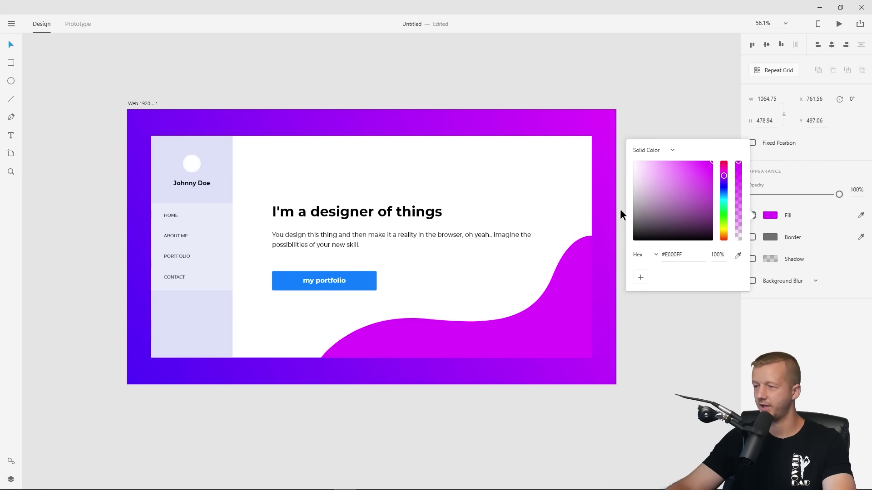
click(108, 57)
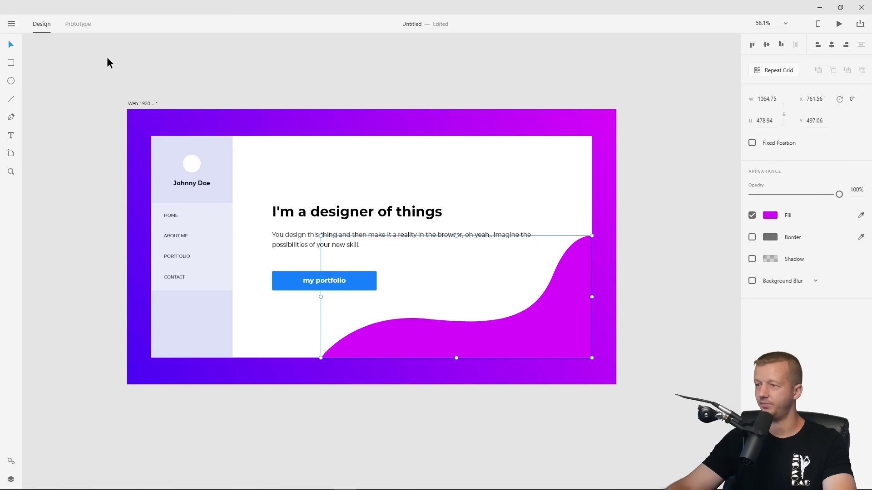
click(108, 56)
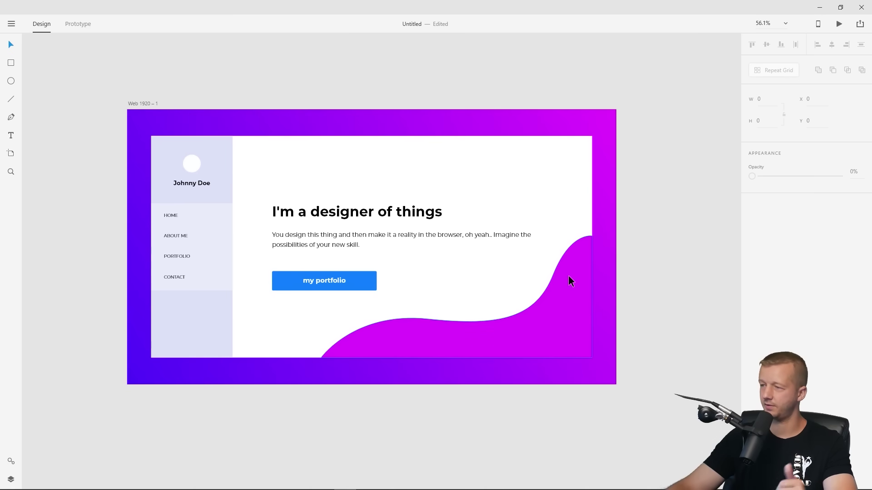
- Enable a shadow on the large white content rectangle and set its blur to 21
click(504, 159)
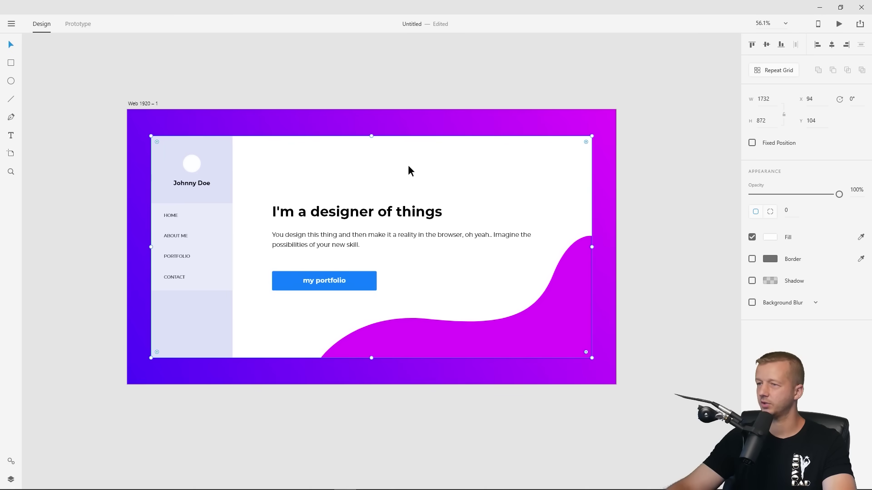
click(752, 282)
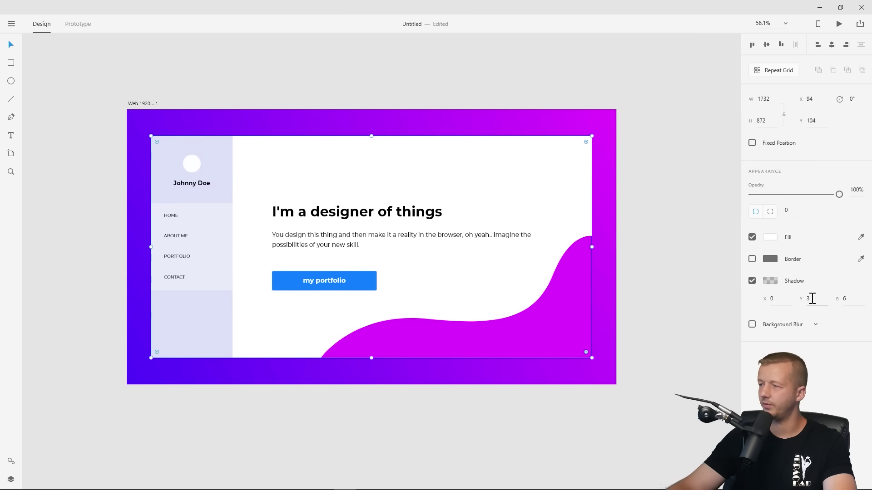
click(846, 293)
text(16)
key(Return)
key(Up)
key(Up)
key(Up)
key(Up)
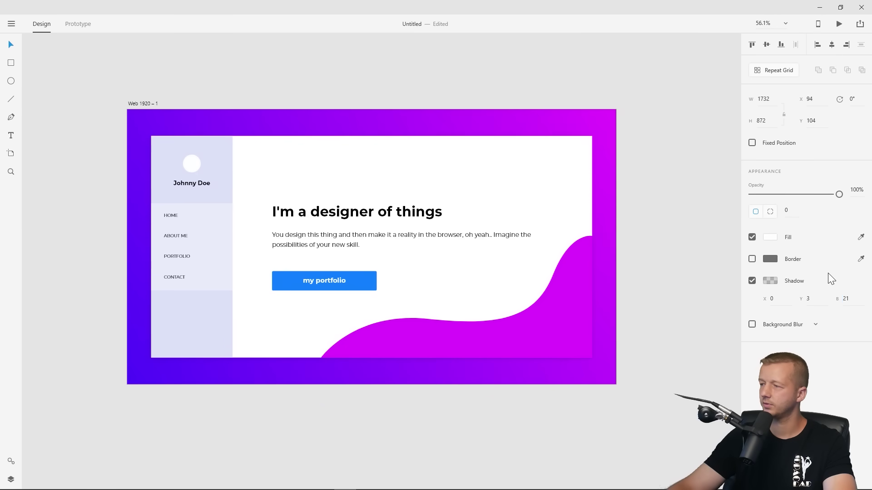
- Set the white rectangle's shadow X offset to 3 and its blur to 33
click(777, 302)
text(1)
key(Return)
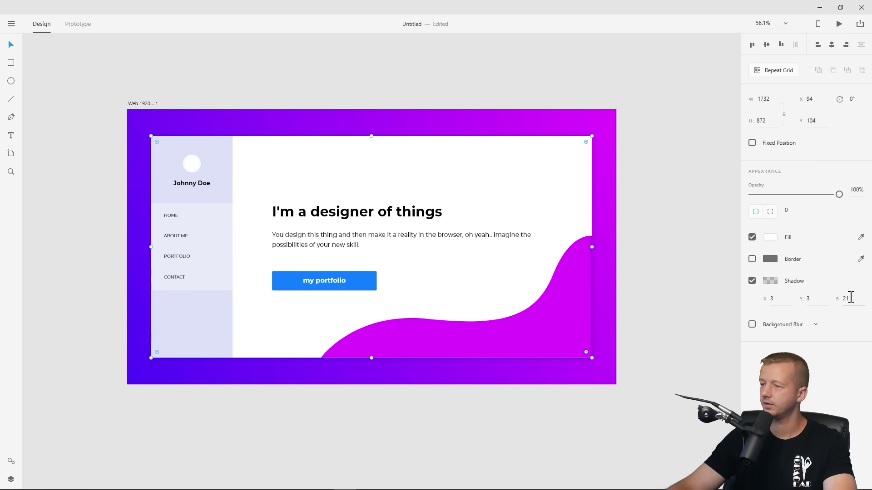
click(704, 221)
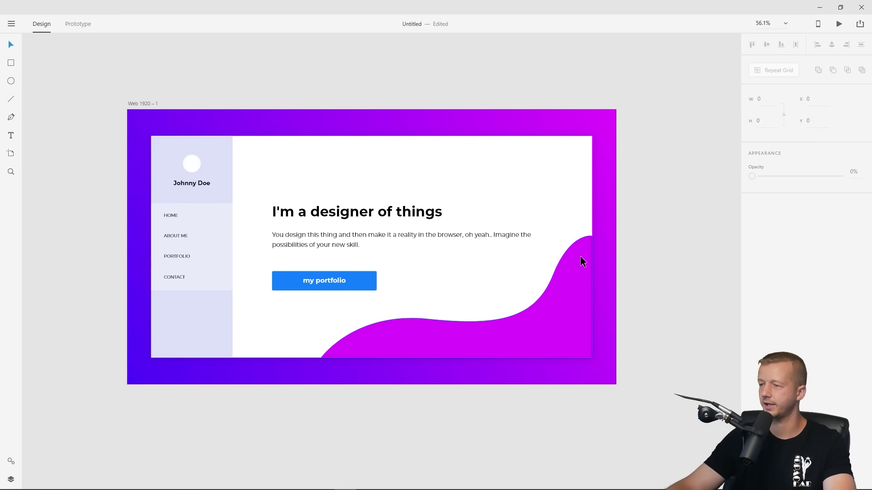
- Try light grey (#E3E3E3), violet (#7600FC) and purple (#A900FE) fills on the wave shape, sampling the purples from the background gradient
click(574, 299)
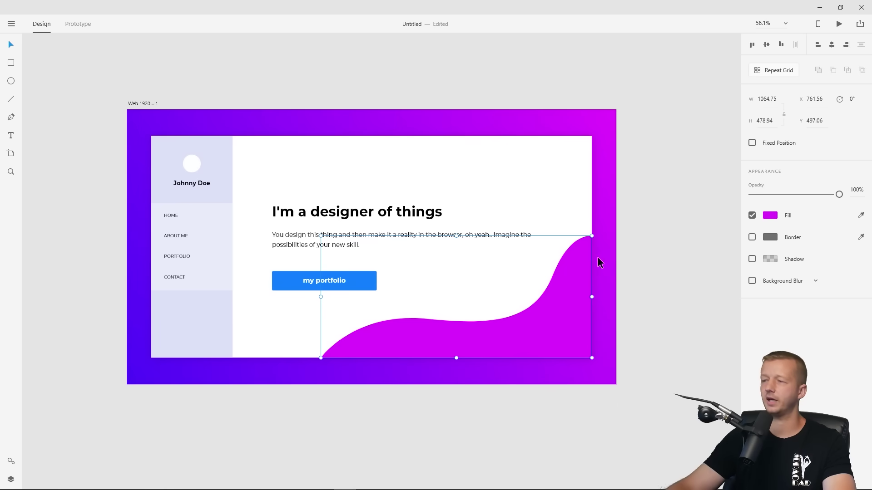
click(771, 215)
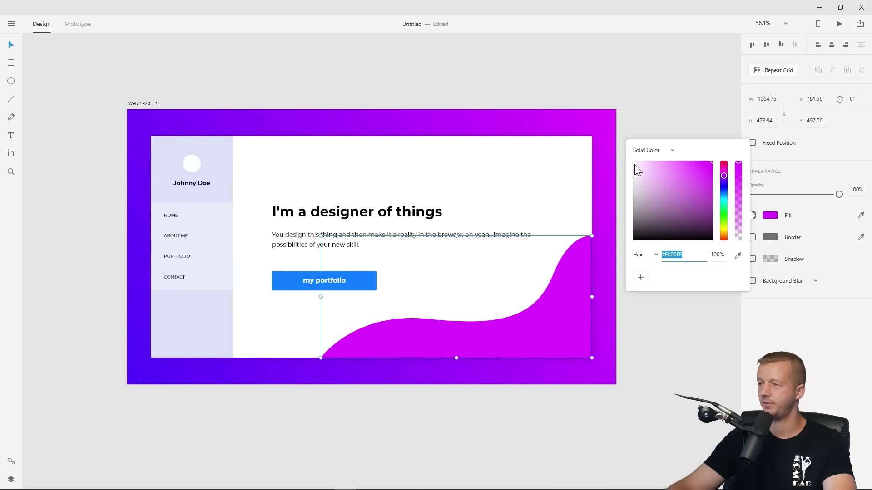
drag(634, 165, 630, 175)
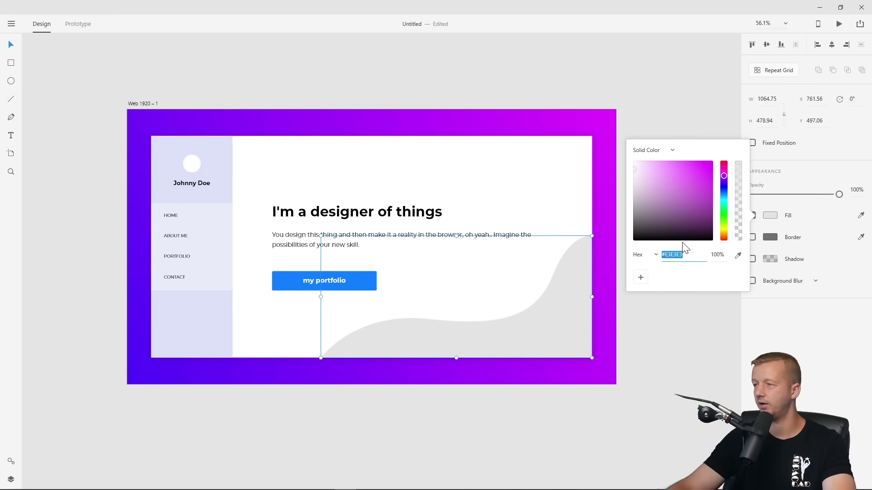
click(737, 257)
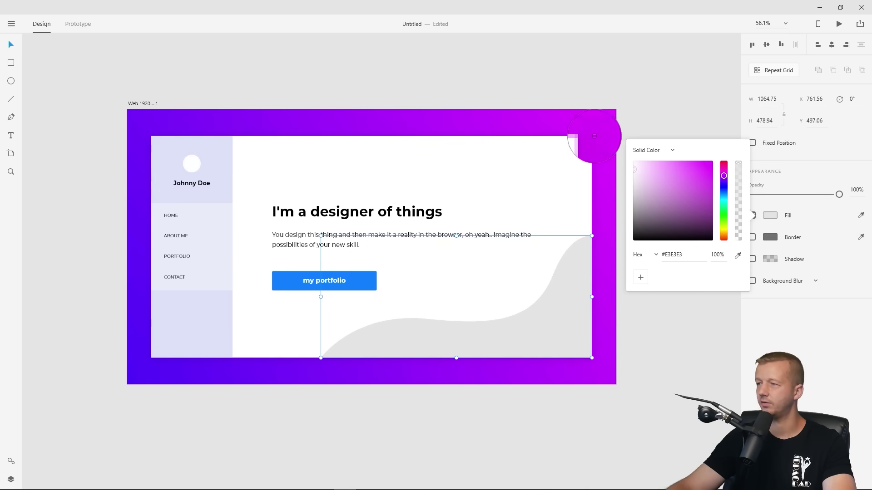
click(143, 119)
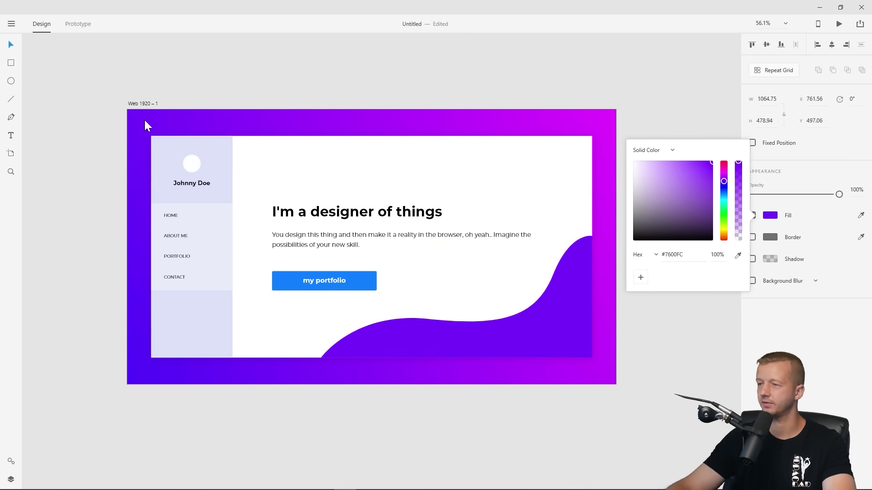
click(738, 255)
click(357, 122)
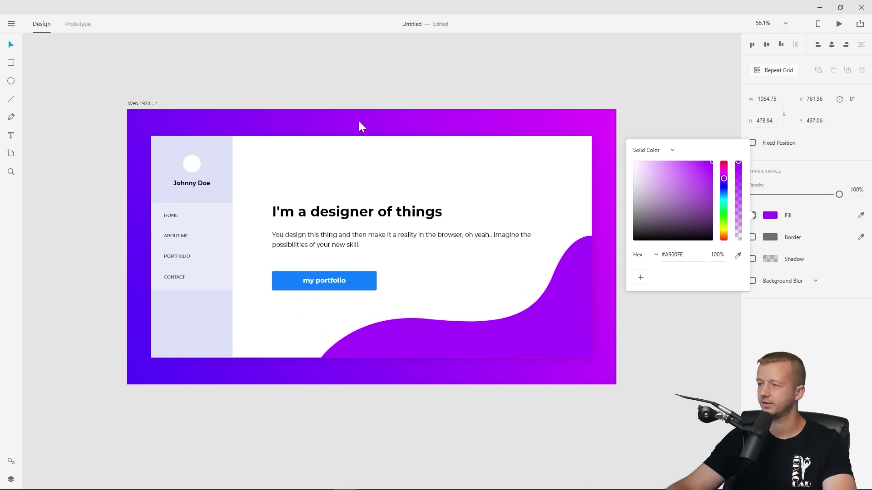
- Fill the wave shape with magenta (#E100FF) sampled near the gradient's upper-right corner and deselect it
click(738, 256)
click(604, 135)
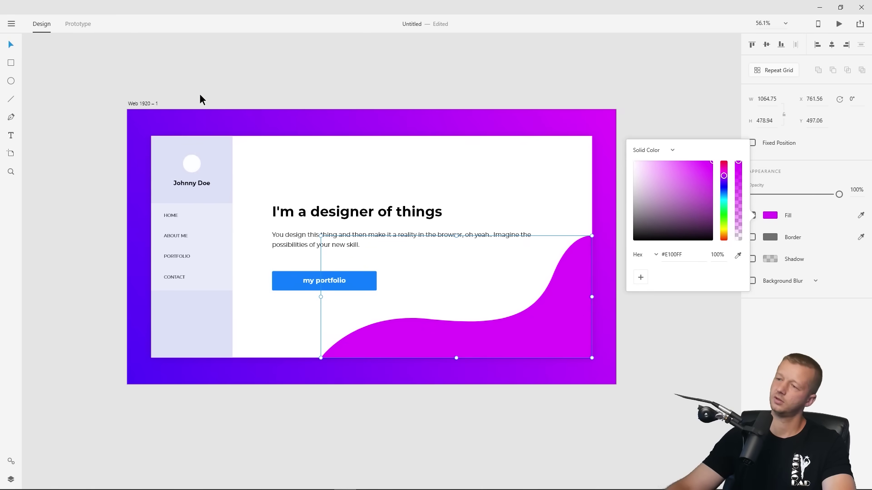
key(Escape)
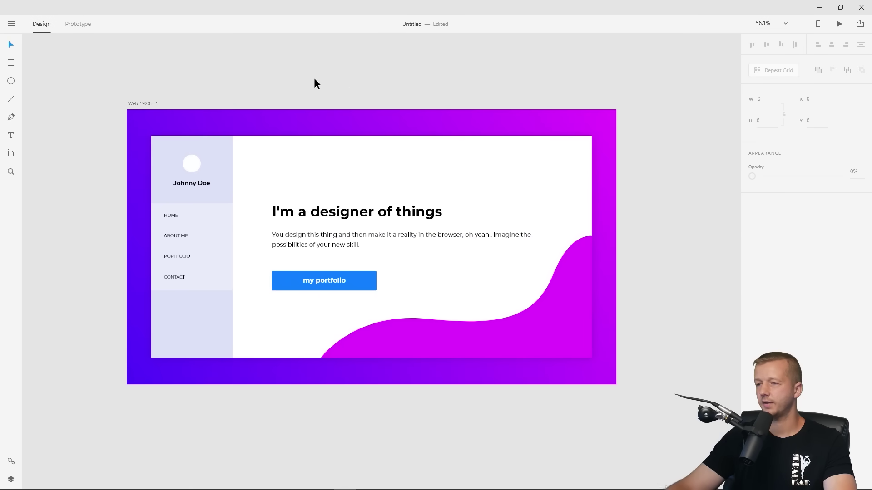
scroll(363, 109, up, 3)
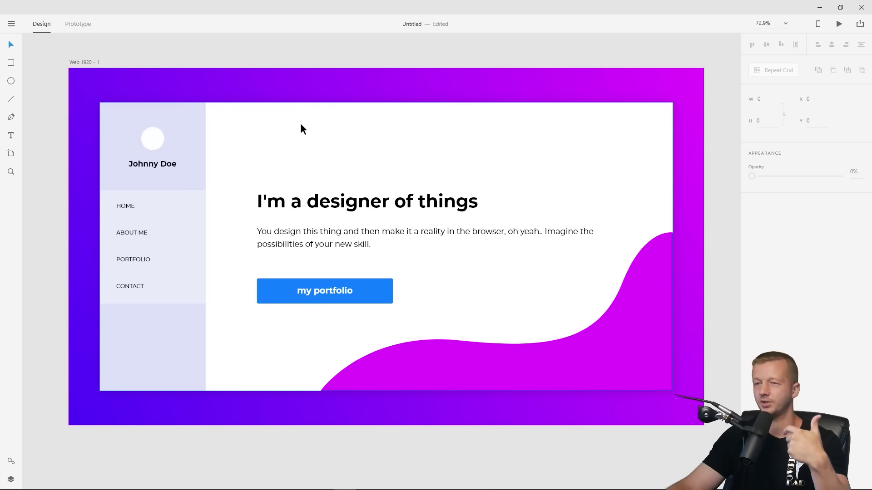
click(301, 123)
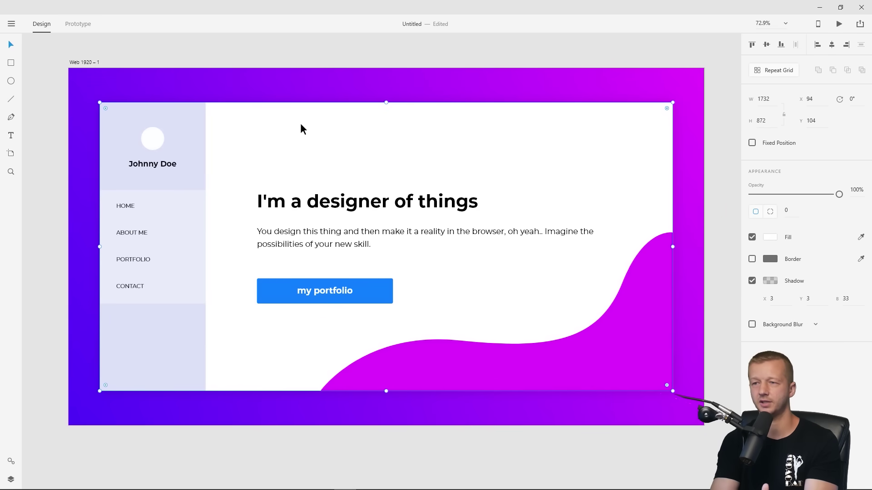
click(277, 58)
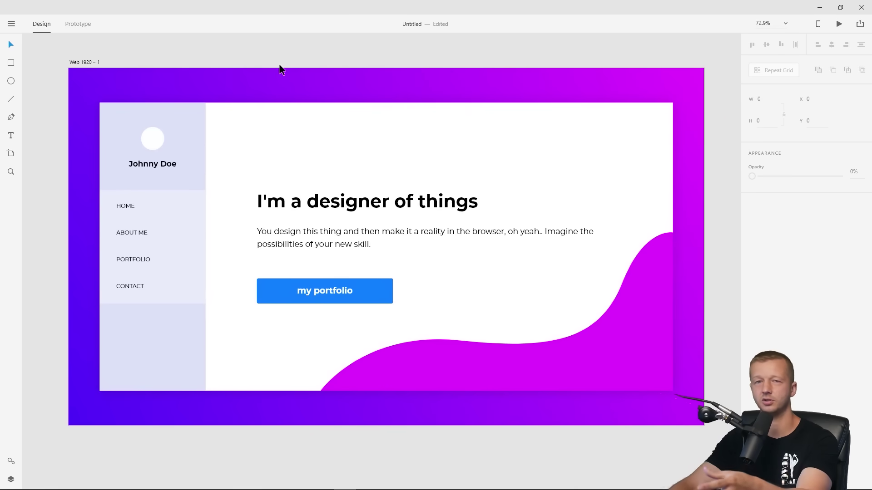